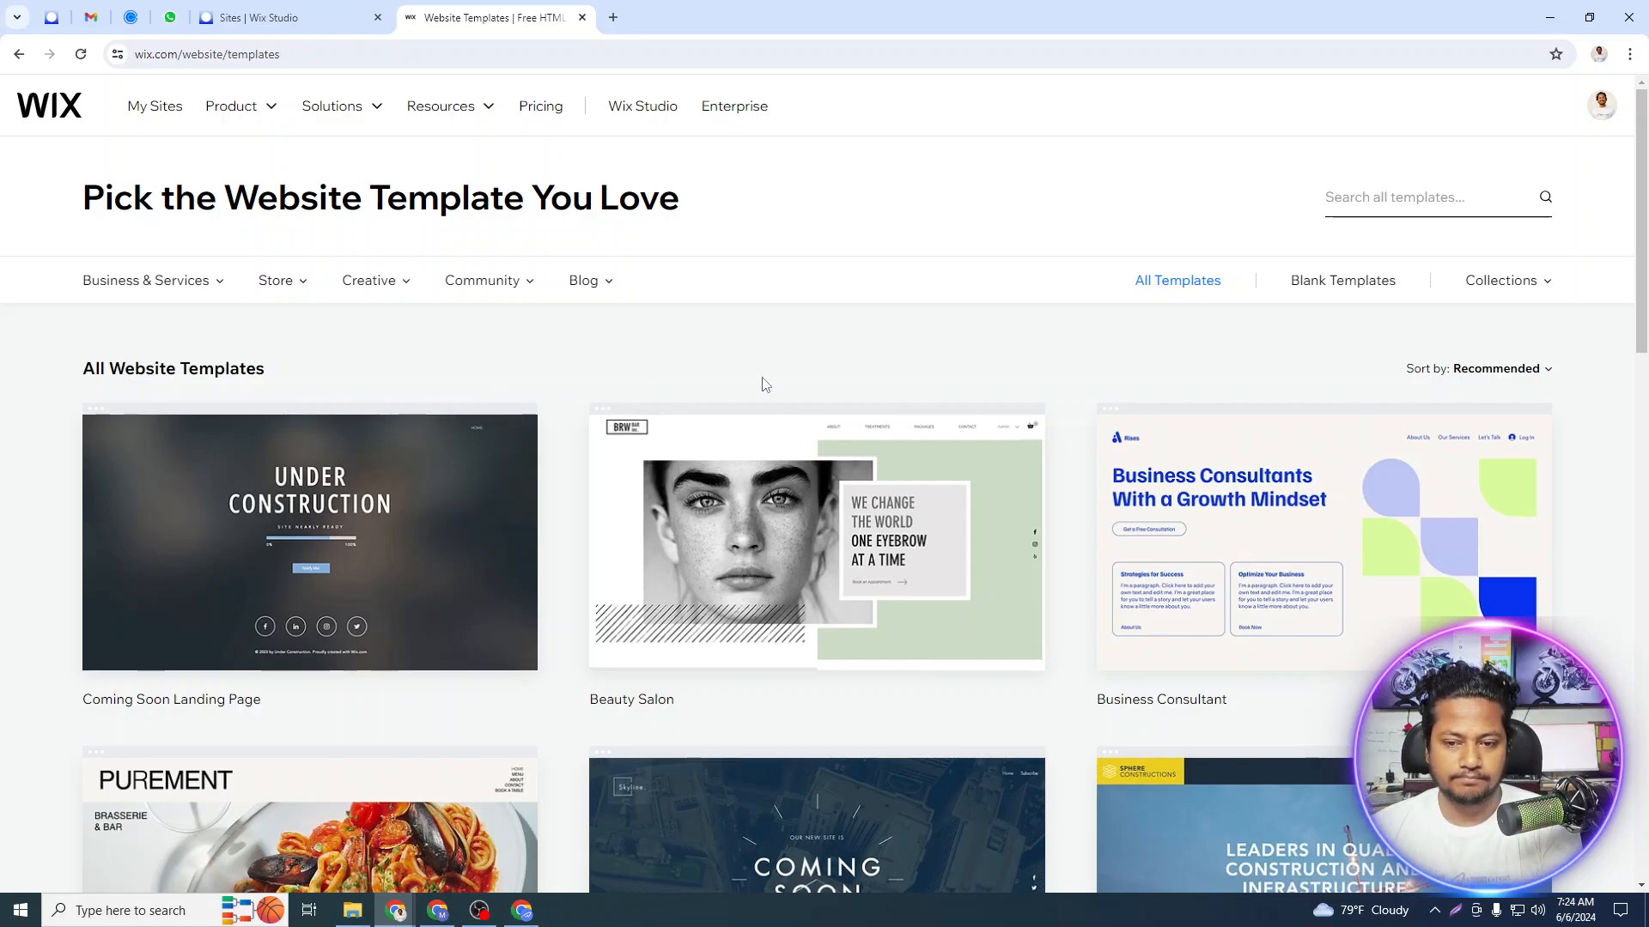
# Open the blank website templates and start editing the Start from Scratch template.
pyautogui.scroll(-5, 887, 386)
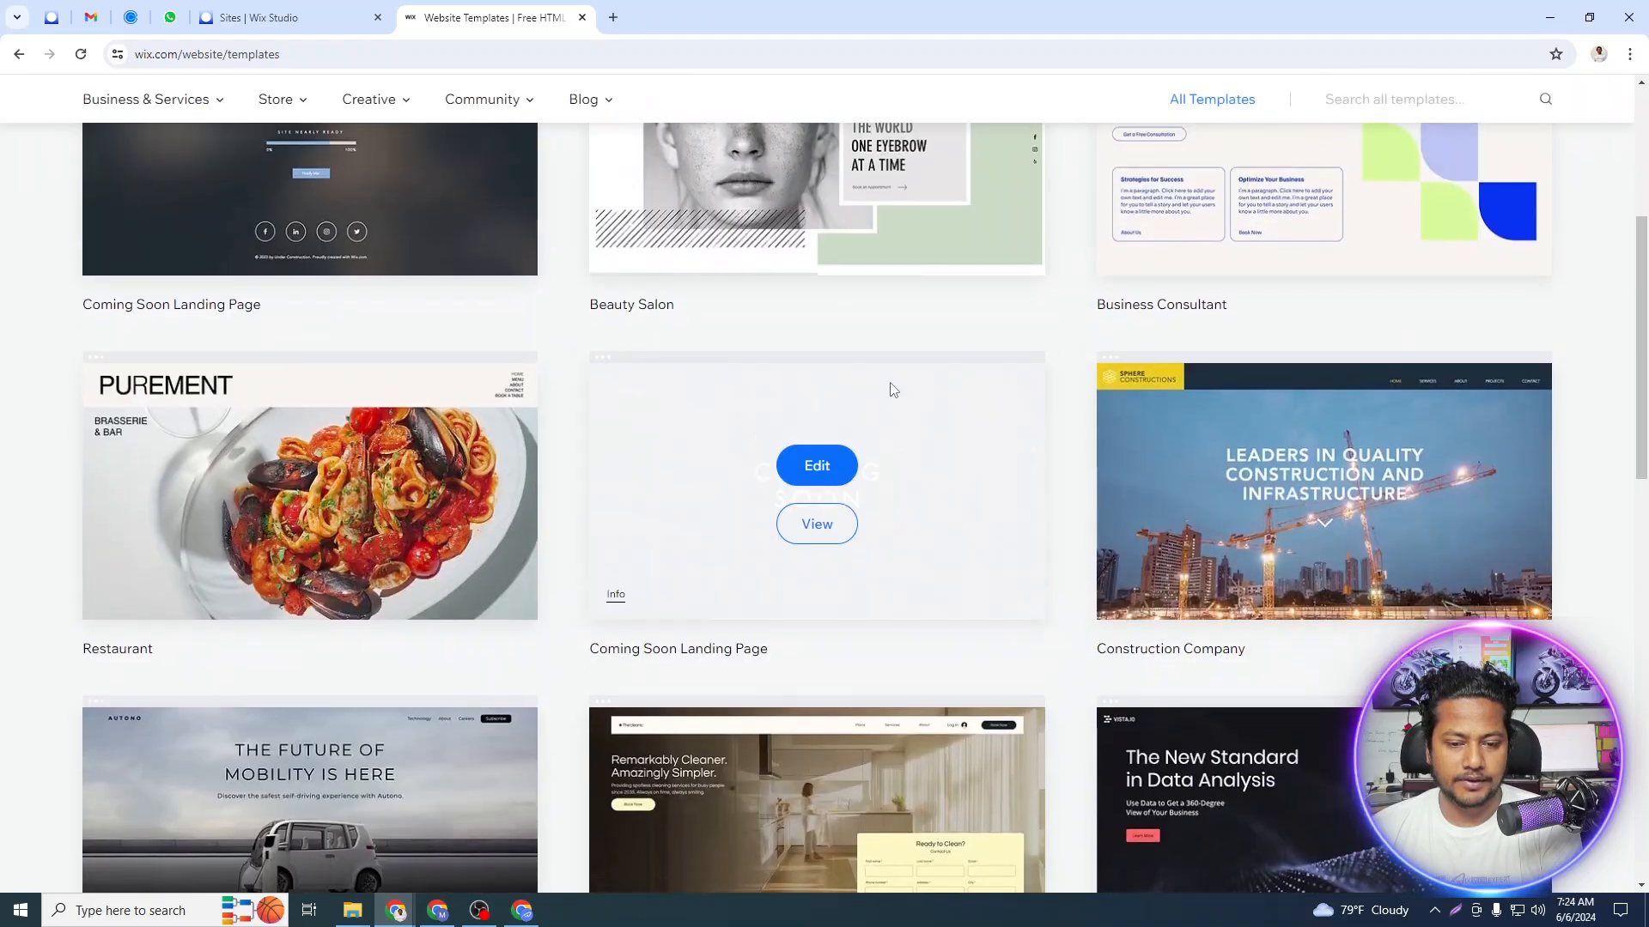
pyautogui.scroll(5, 887, 386)
pyautogui.click(1342, 281)
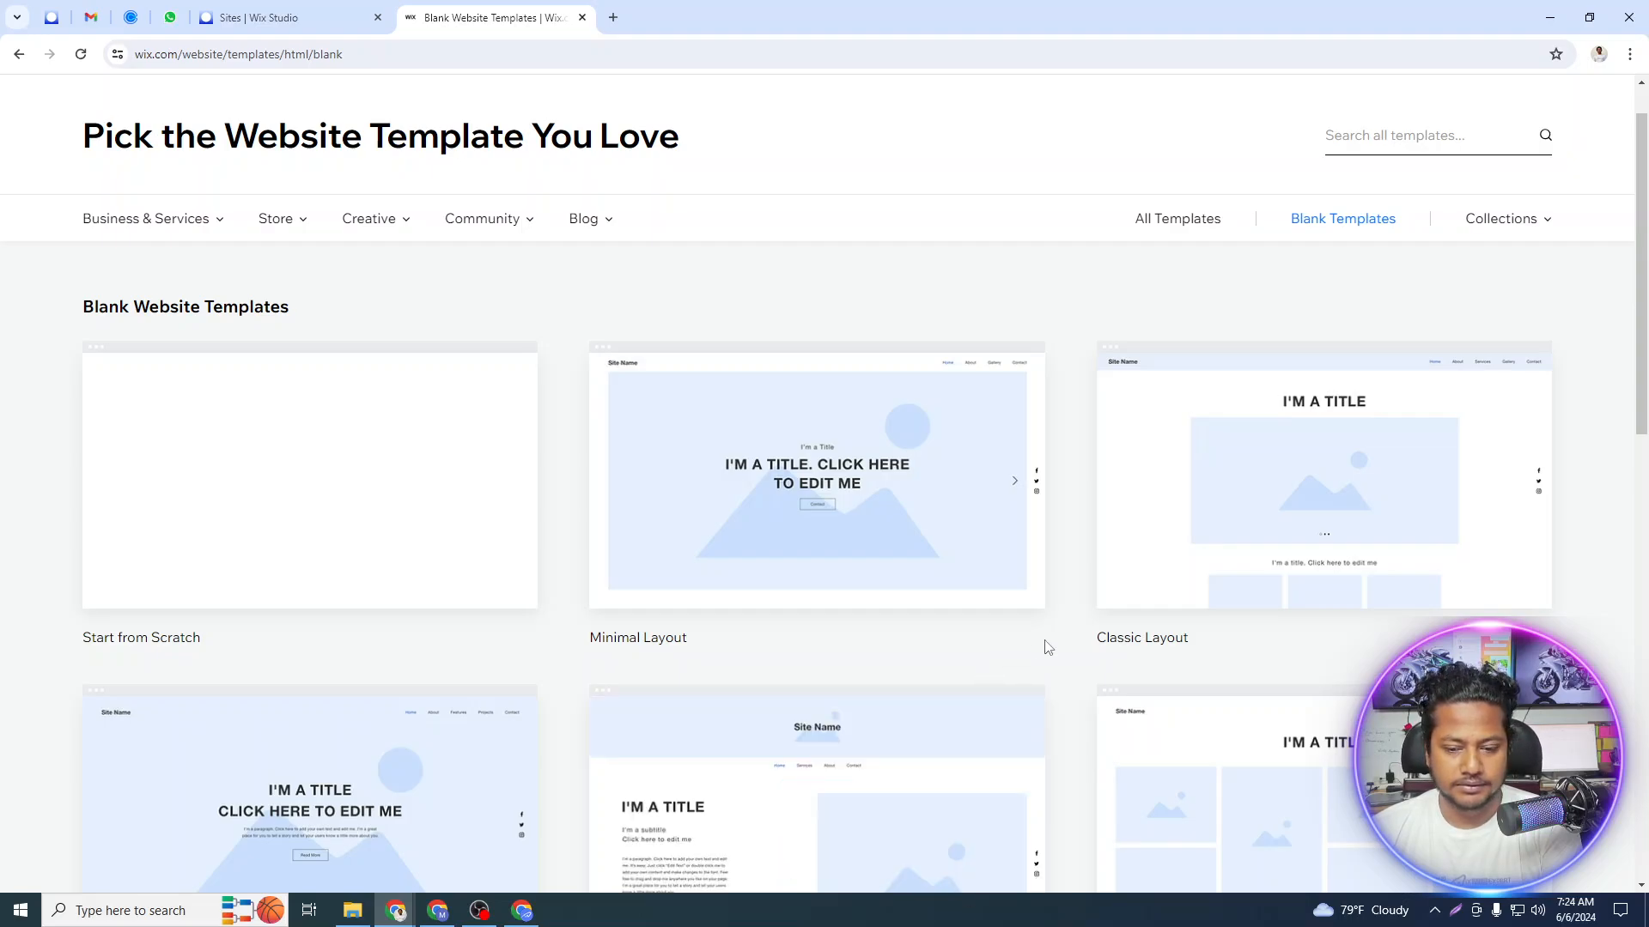
pyautogui.moveTo(257, 487)
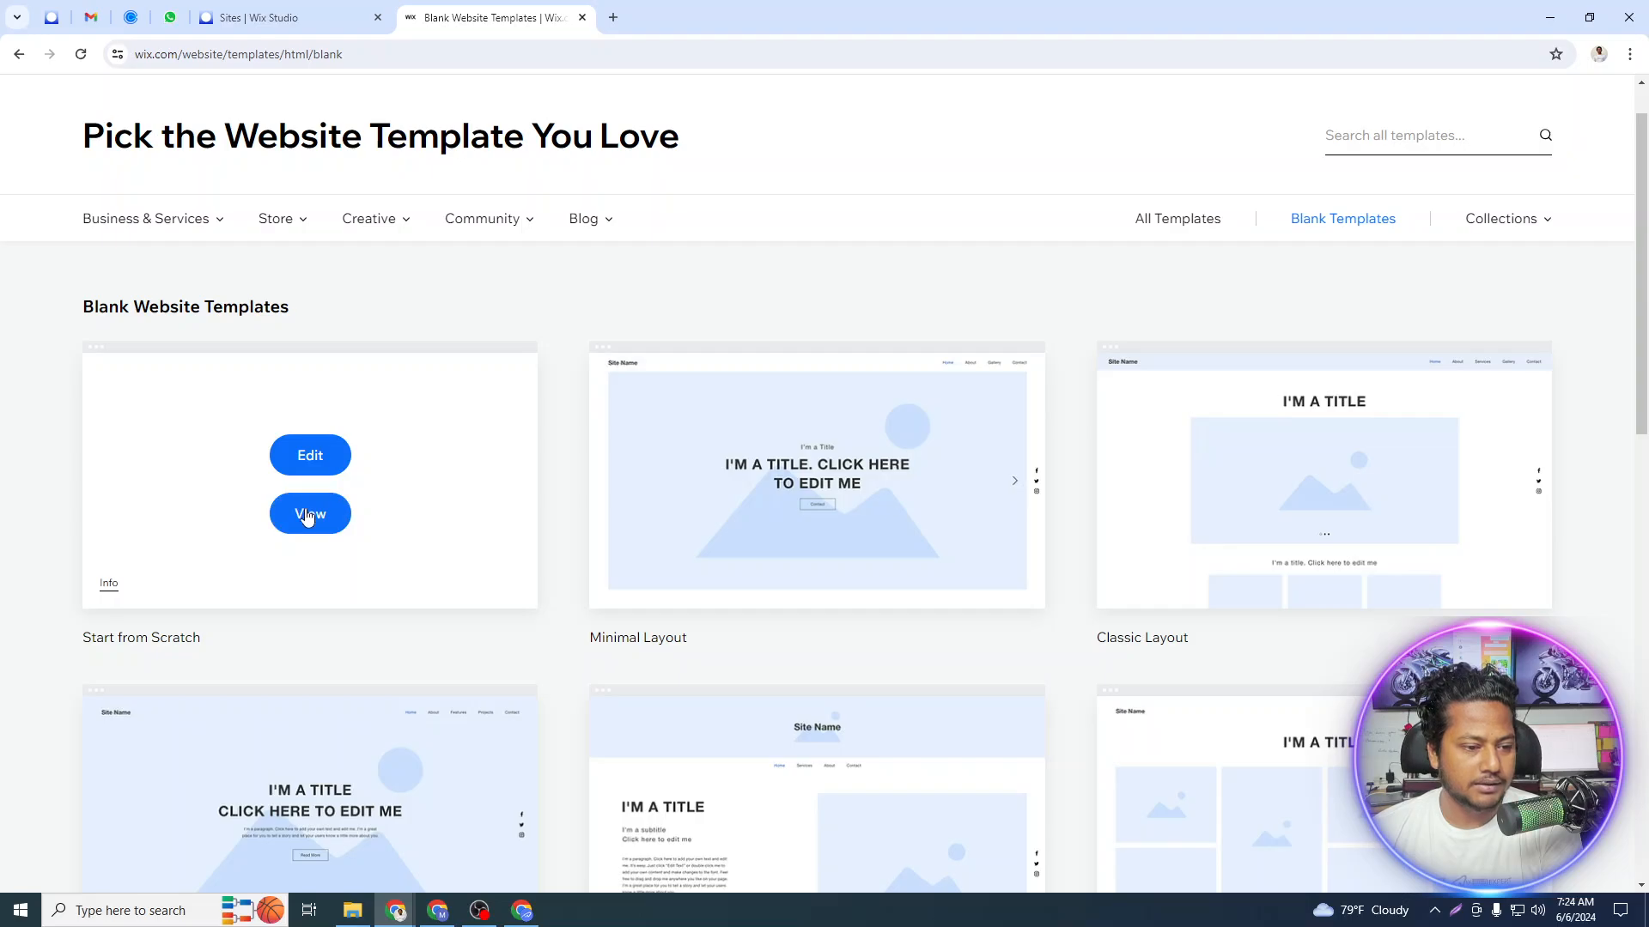
pyautogui.click(307, 462)
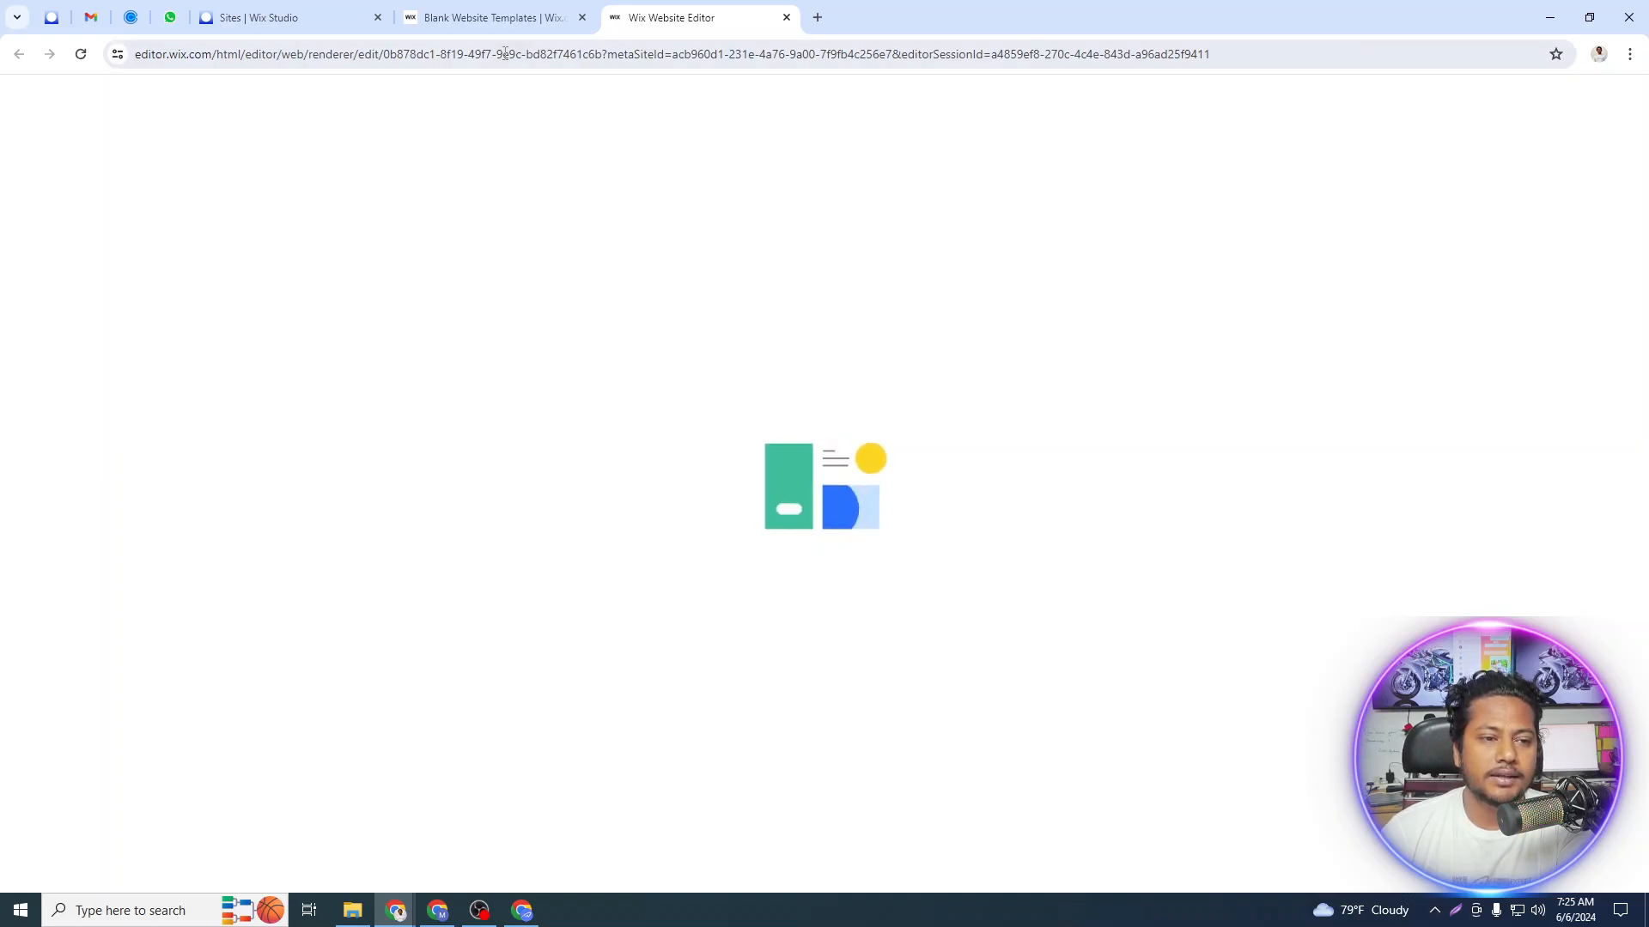
# Return to the template gallery and open the Fashion & Clothing store templates.
pyautogui.click(518, 22)
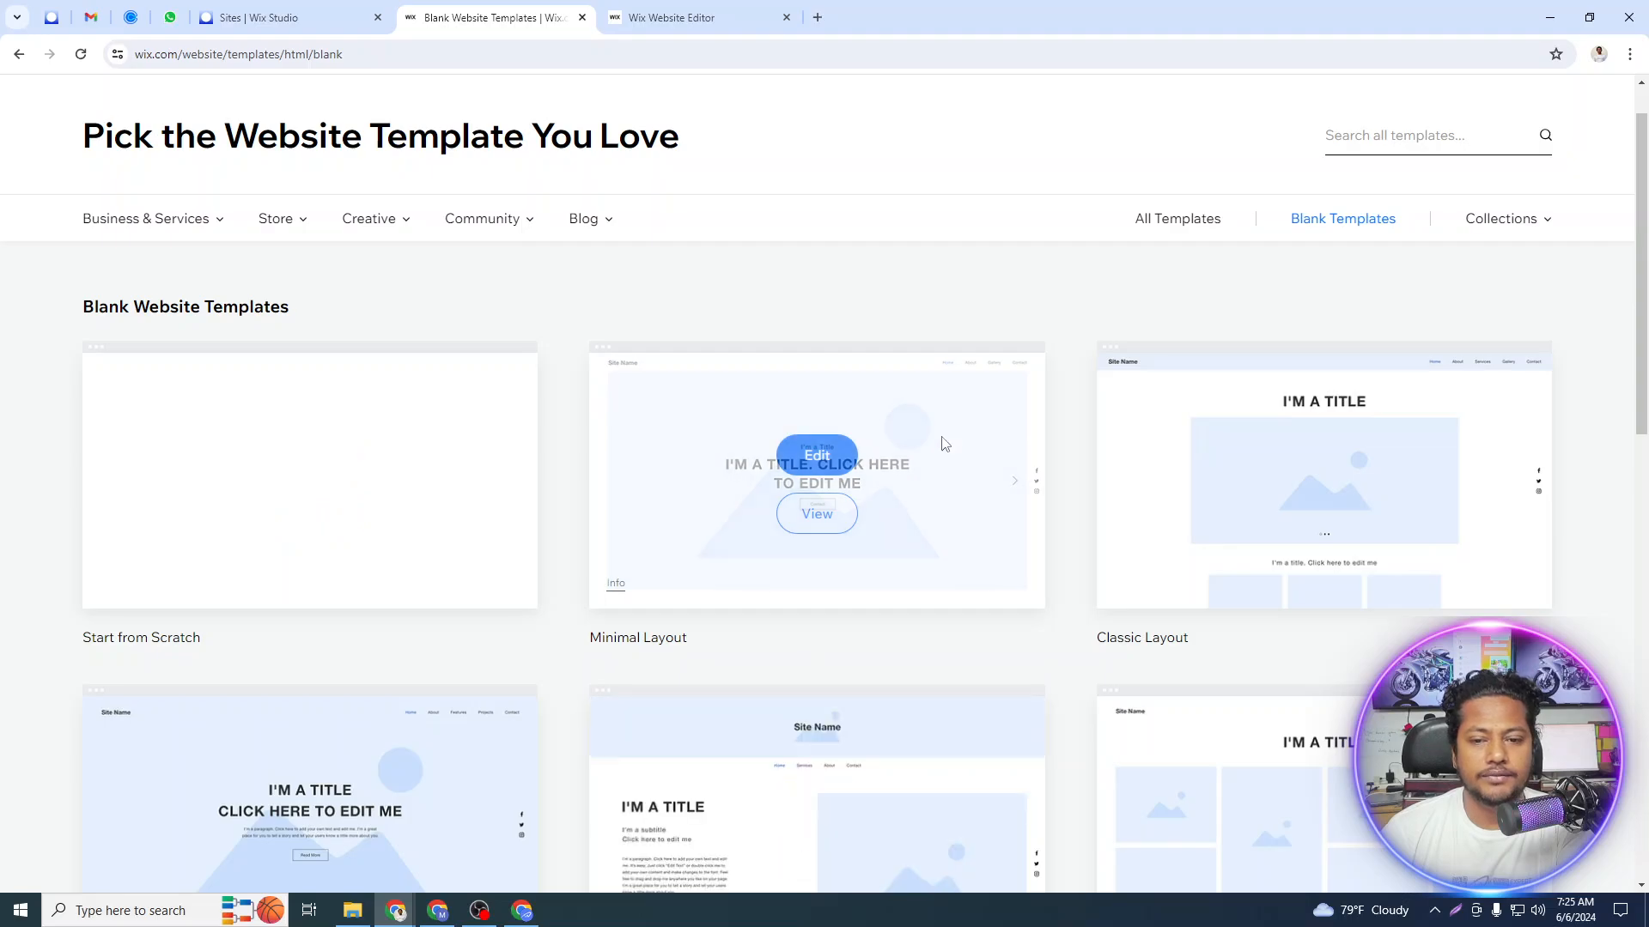
pyautogui.moveTo(214, 221)
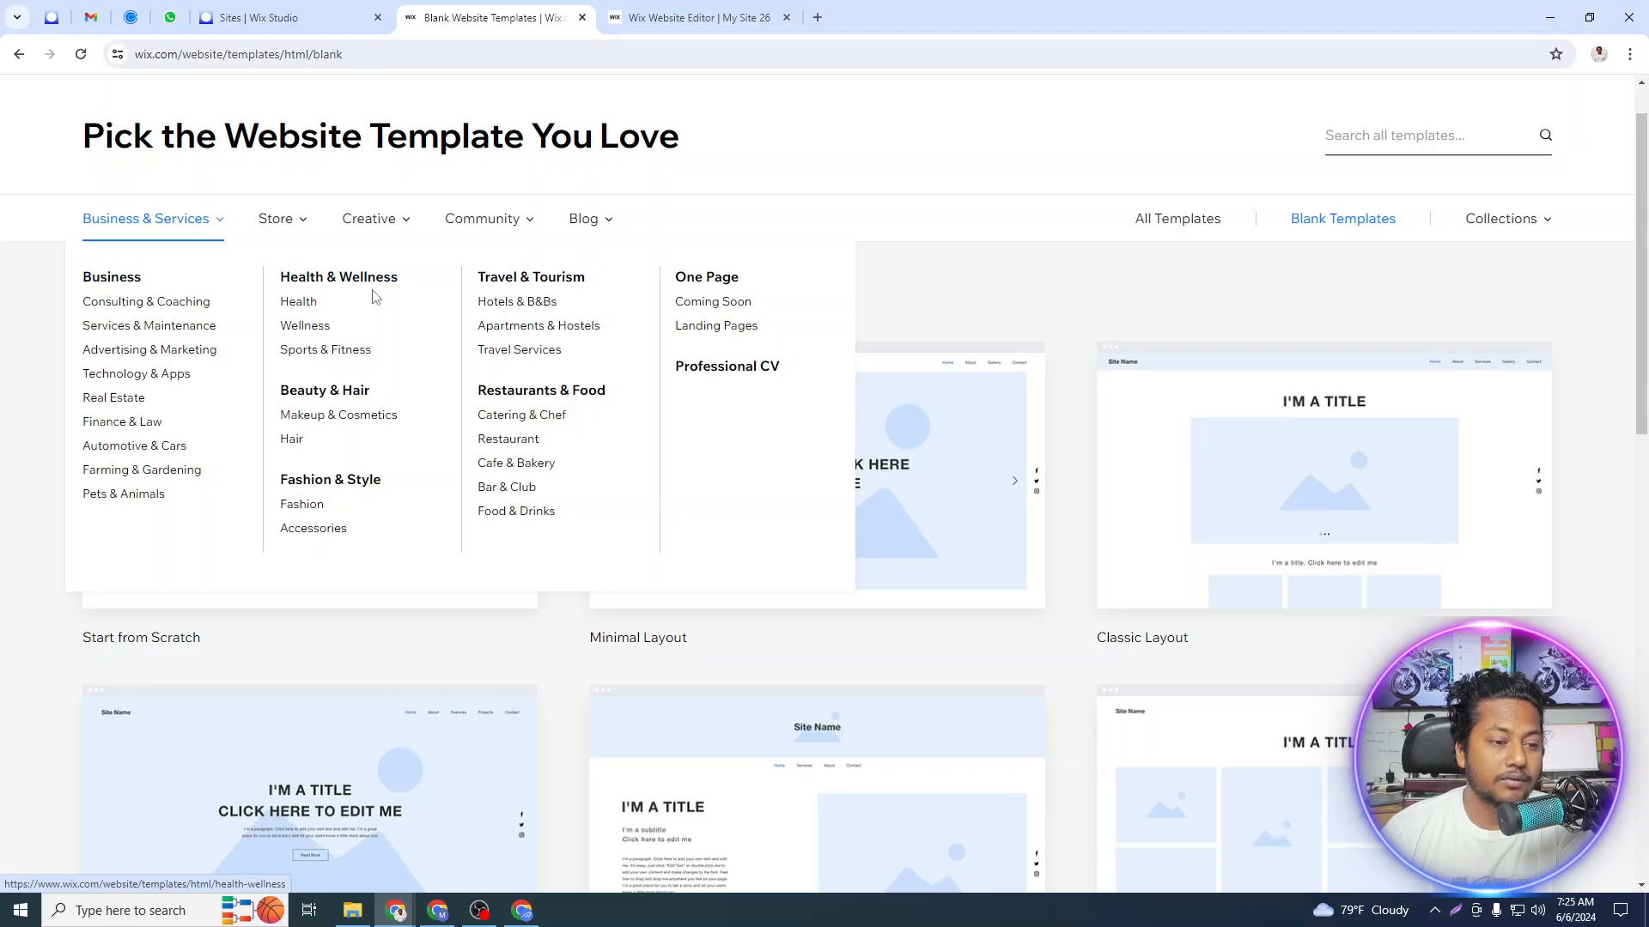
pyautogui.moveTo(292, 222)
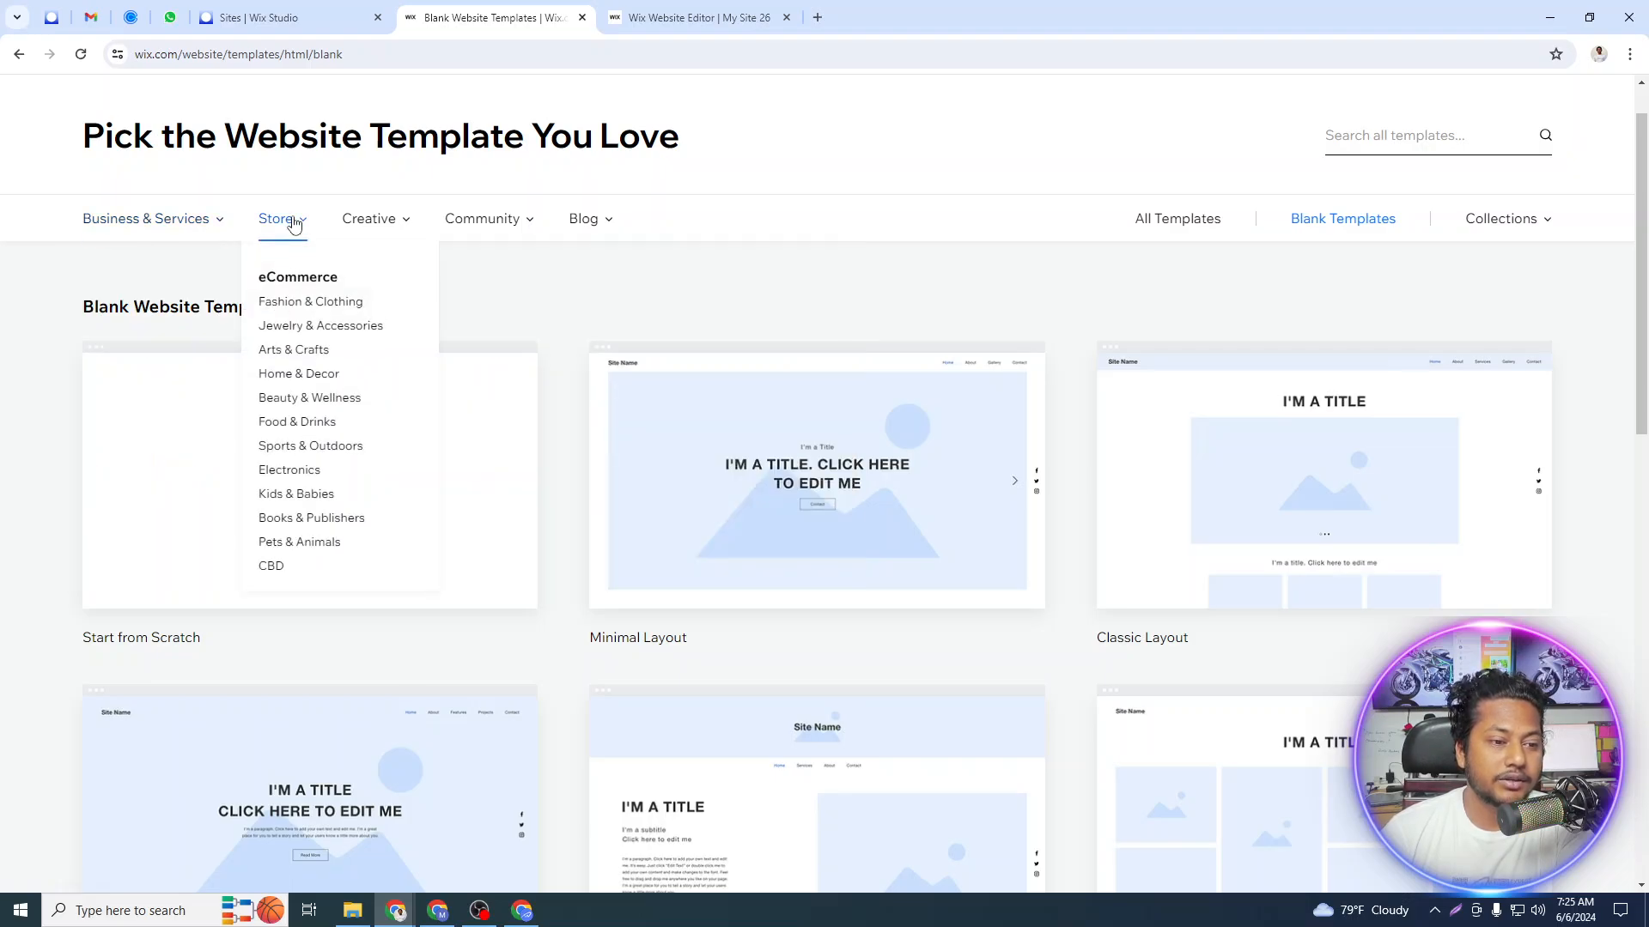
pyautogui.click(313, 303)
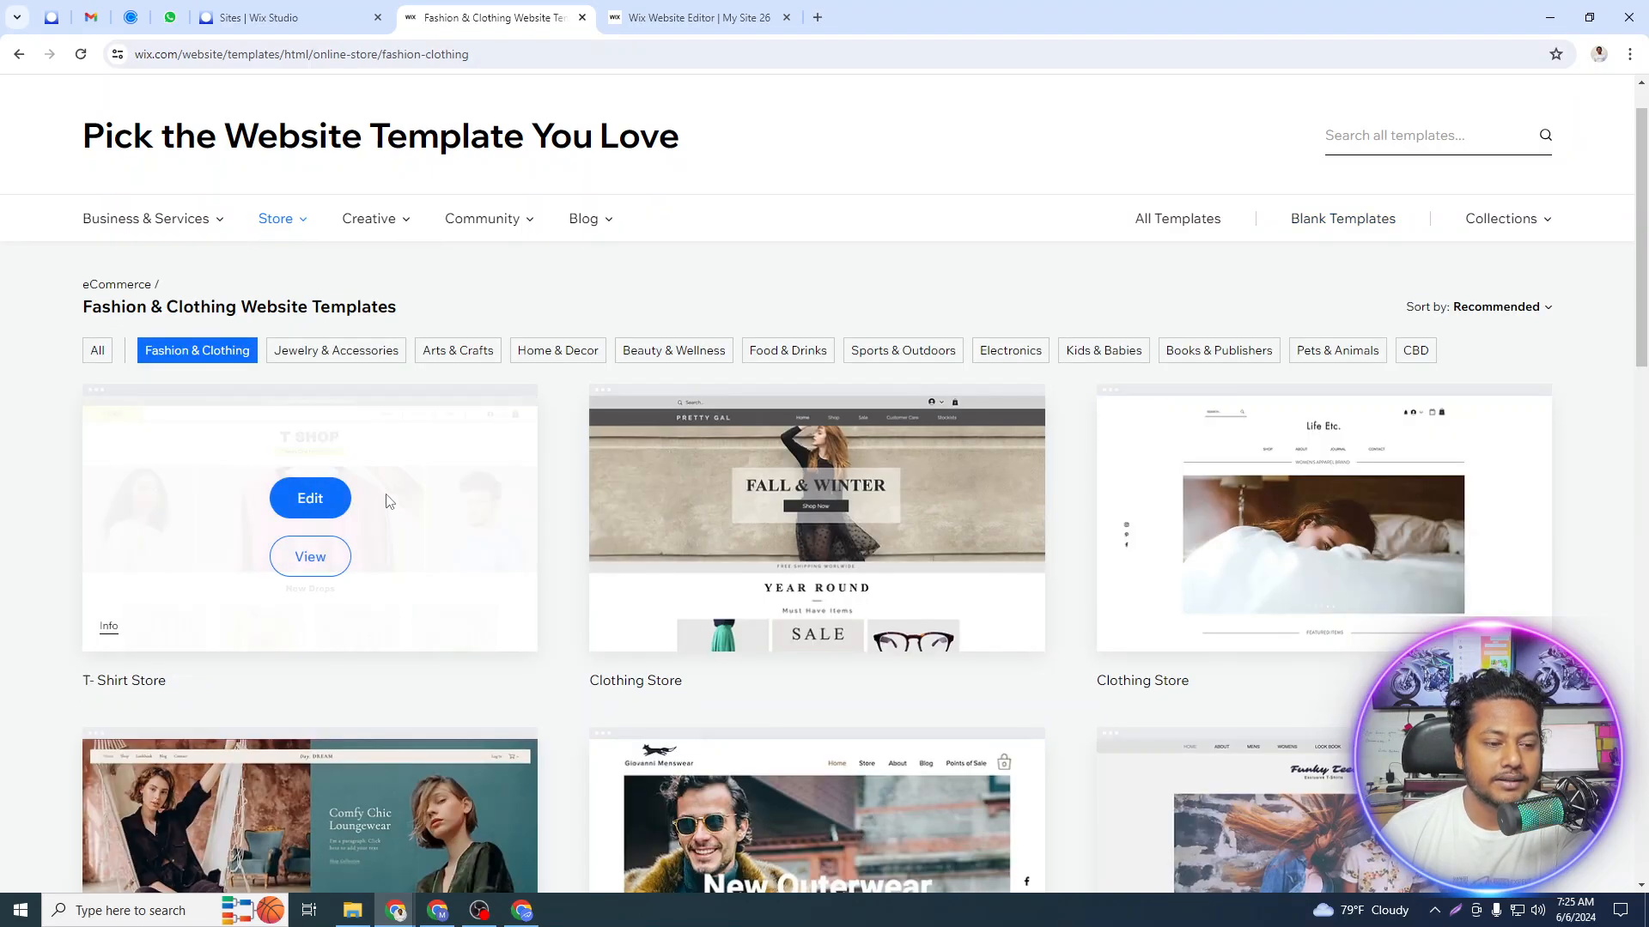
# Preview the T-Shirt Store template, look through its page, and close the preview.
pyautogui.moveTo(273, 224)
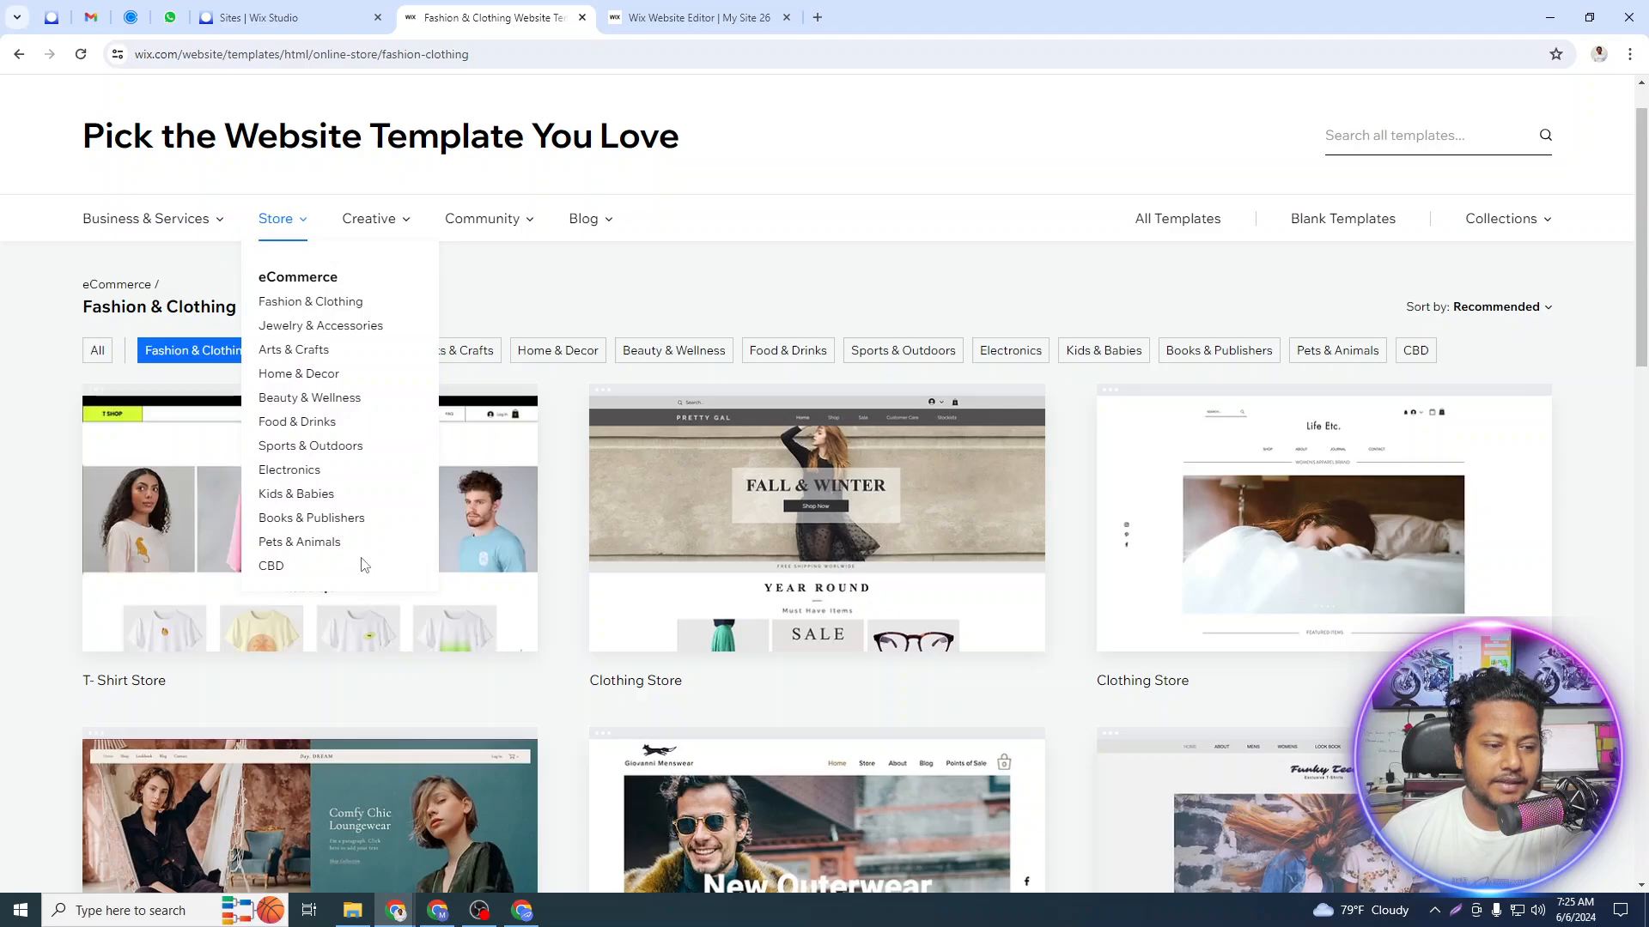
pyautogui.moveTo(170, 539)
pyautogui.click(311, 560)
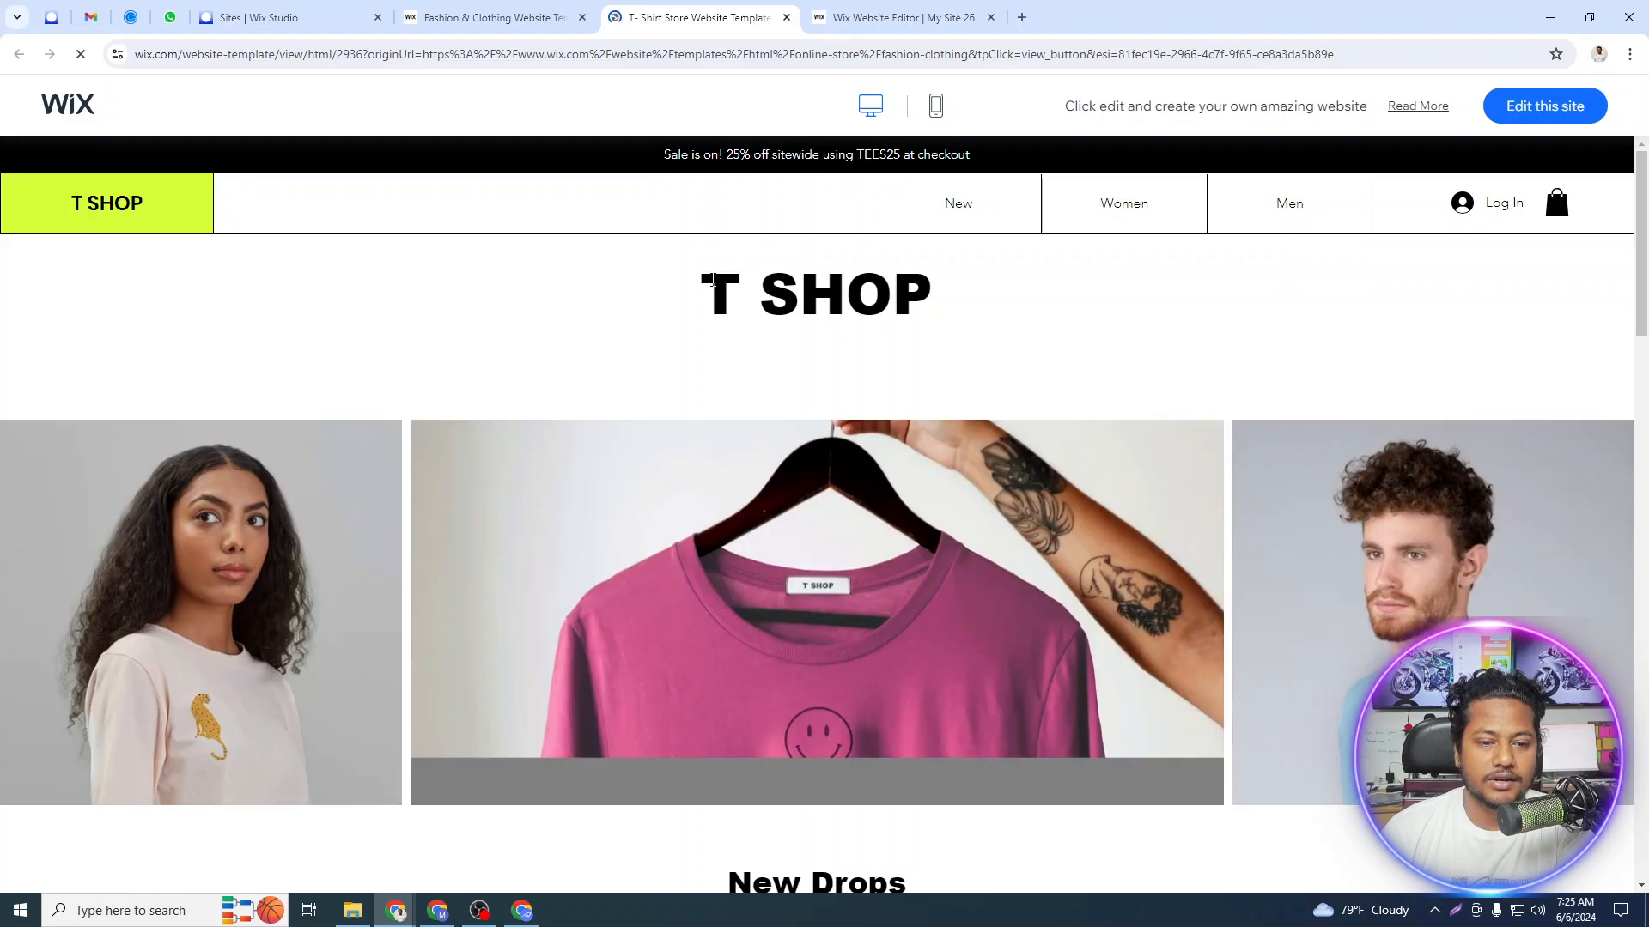
pyautogui.scroll(-9, 743, 363)
pyautogui.scroll(-5, 743, 367)
pyautogui.scroll(15, 745, 359)
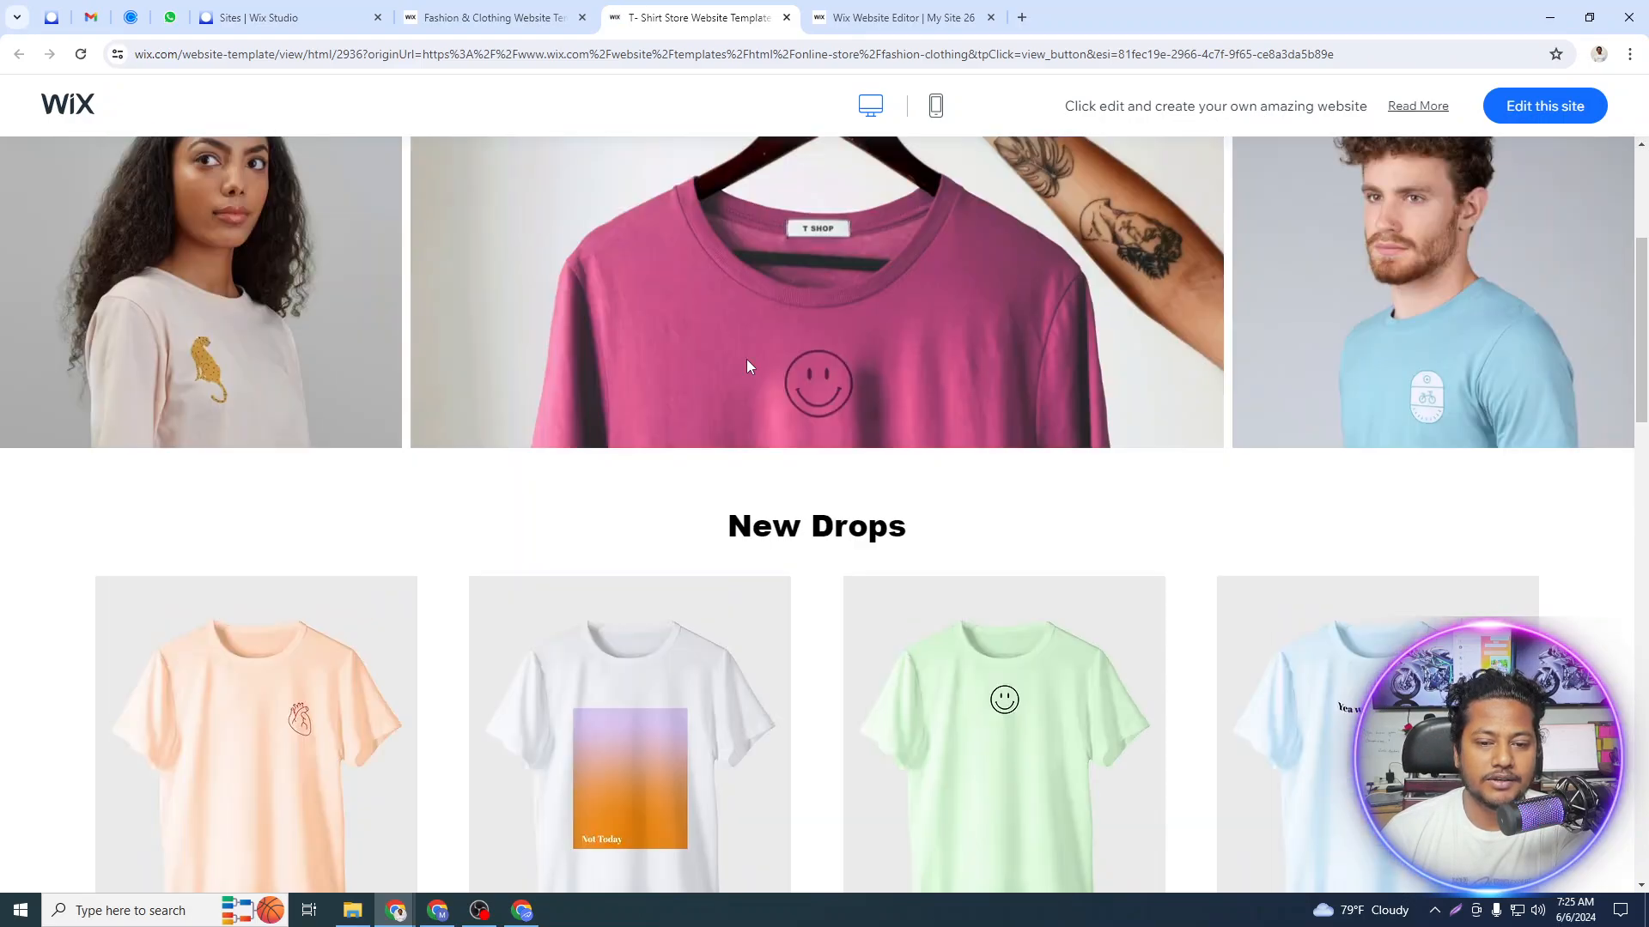
pyautogui.click(786, 17)
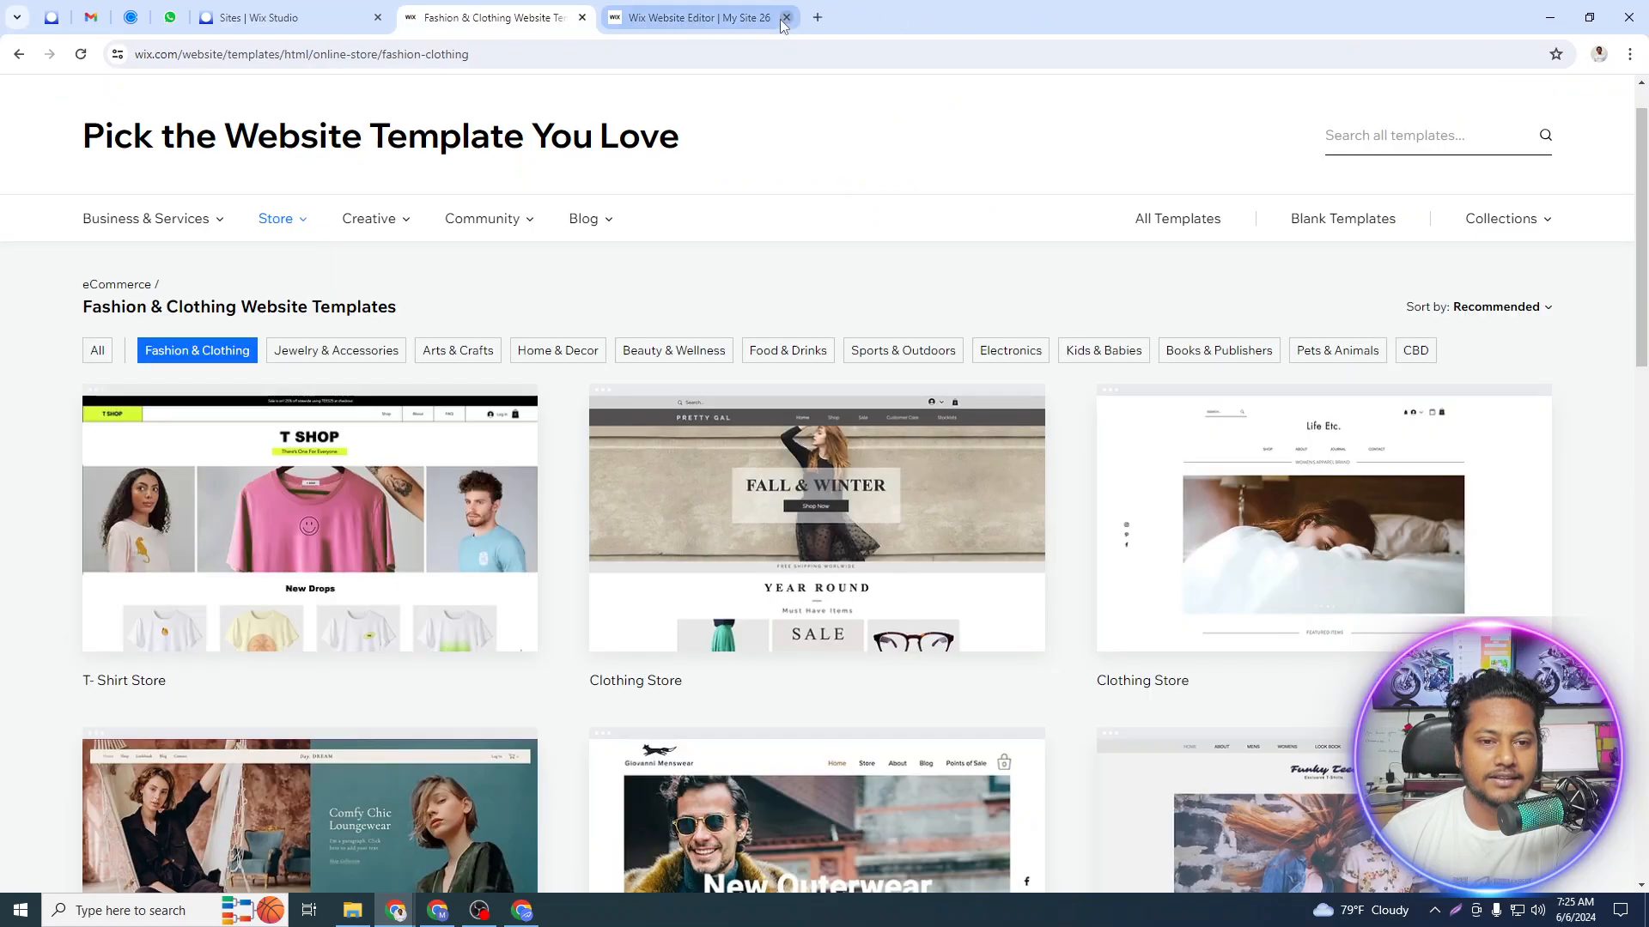
# Switch to the Wix Editor tab, enter Wix Expert as the site name in the AI content form, and close the form.
pyautogui.click(702, 17)
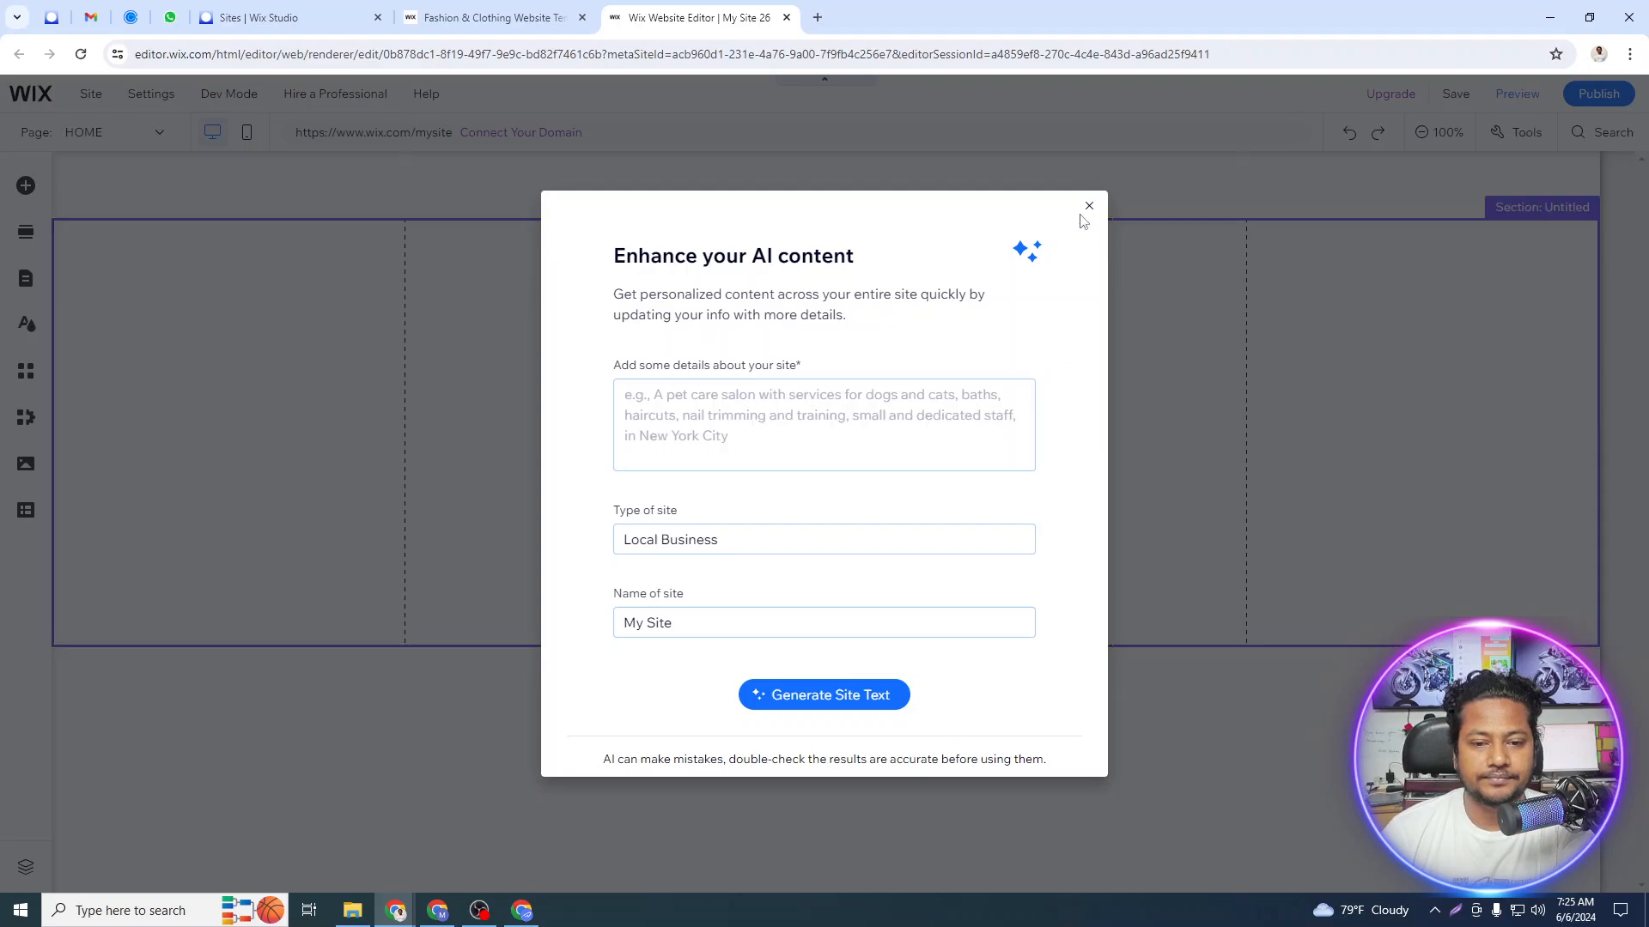
pyautogui.click(749, 538)
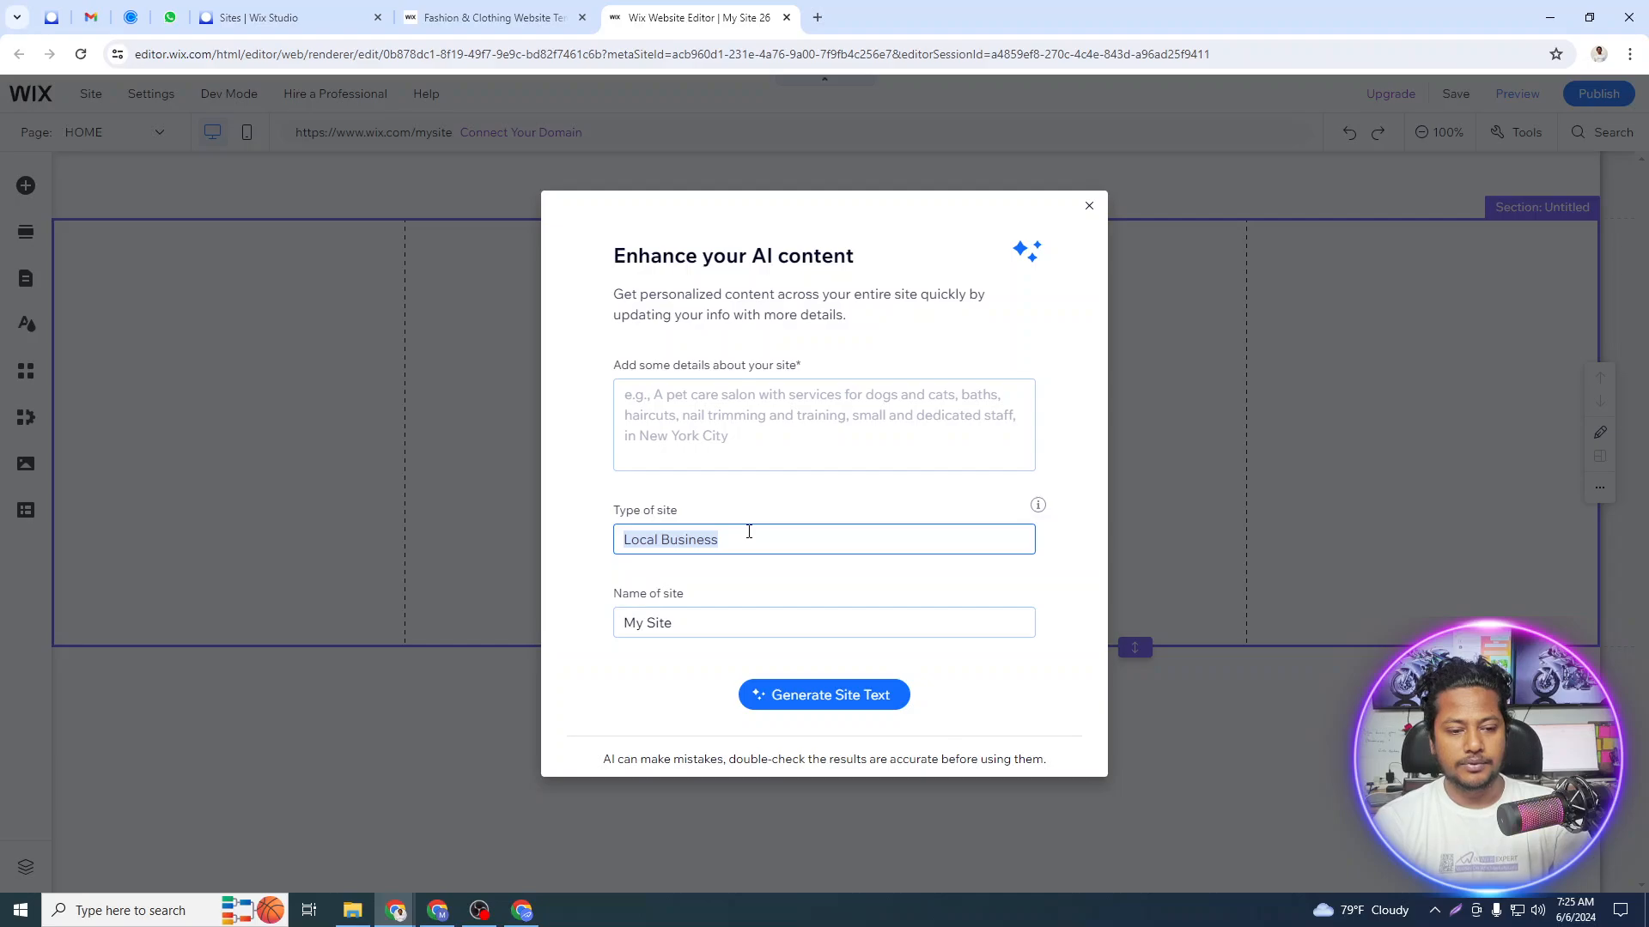
pyautogui.click(687, 623)
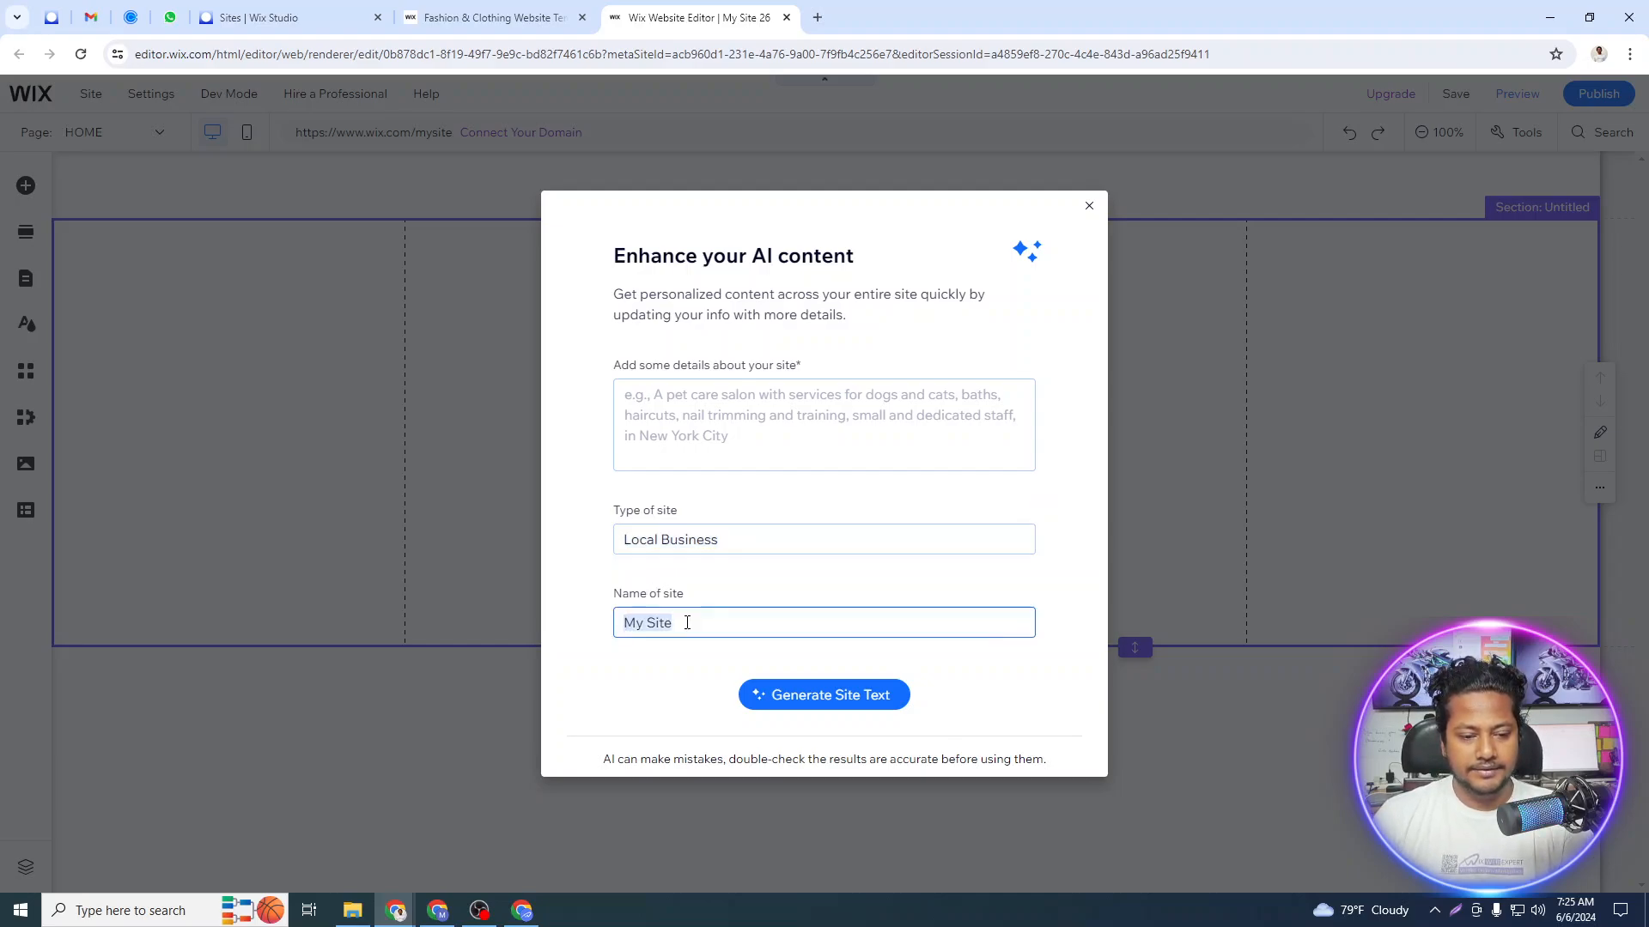
pyautogui.write('Wix')
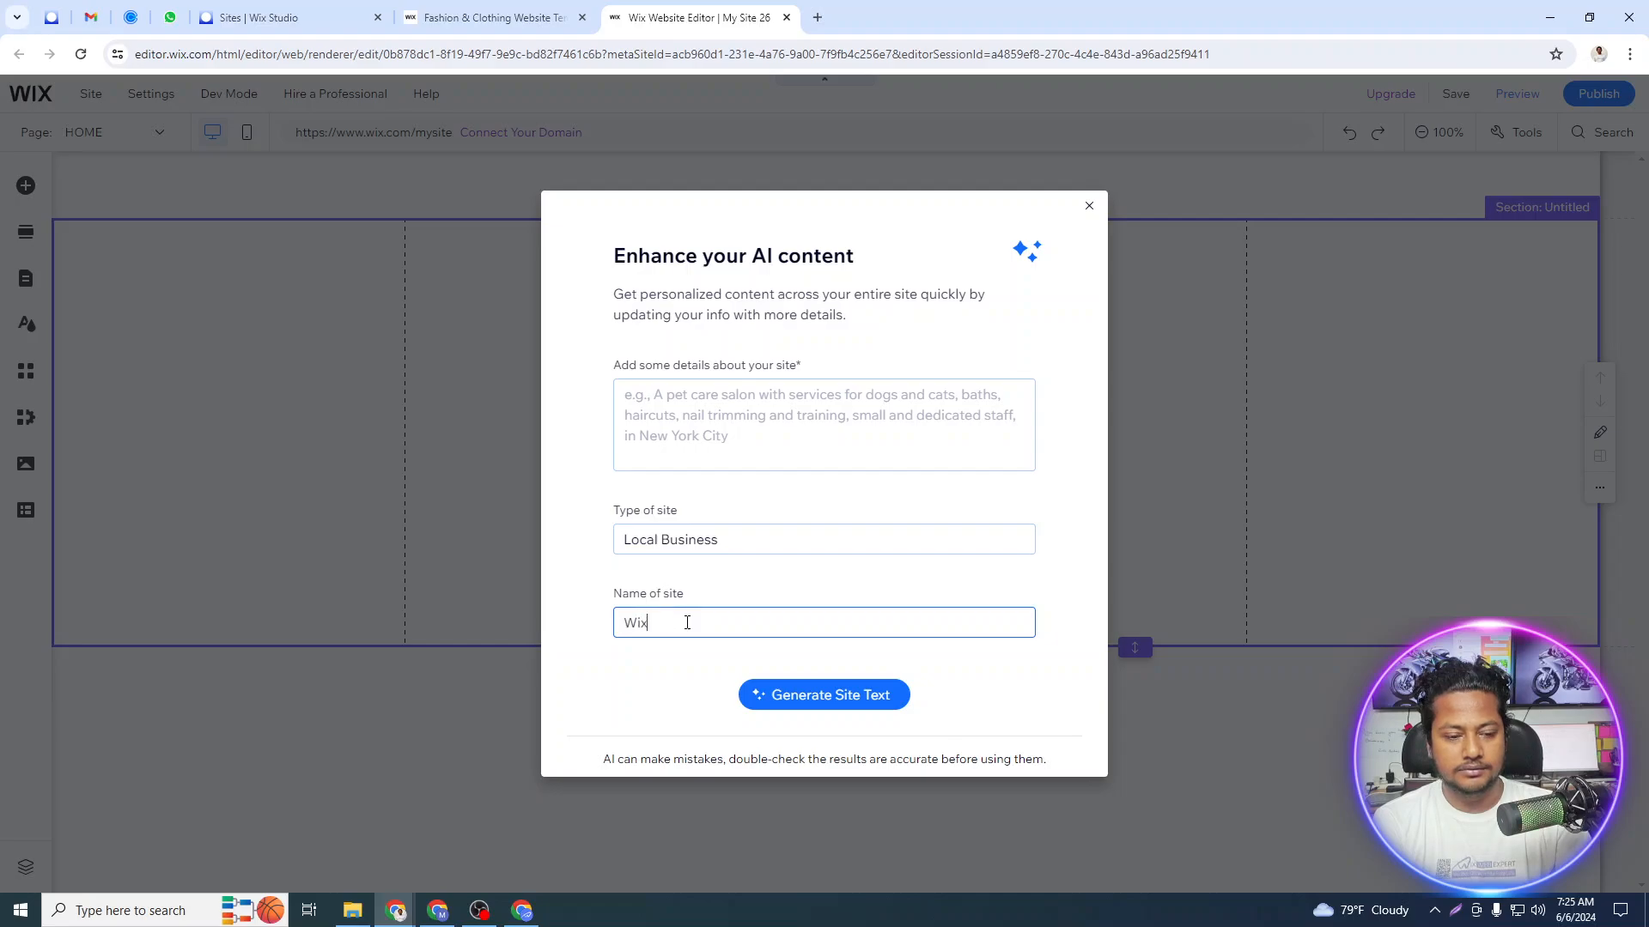
pyautogui.write(' Expert')
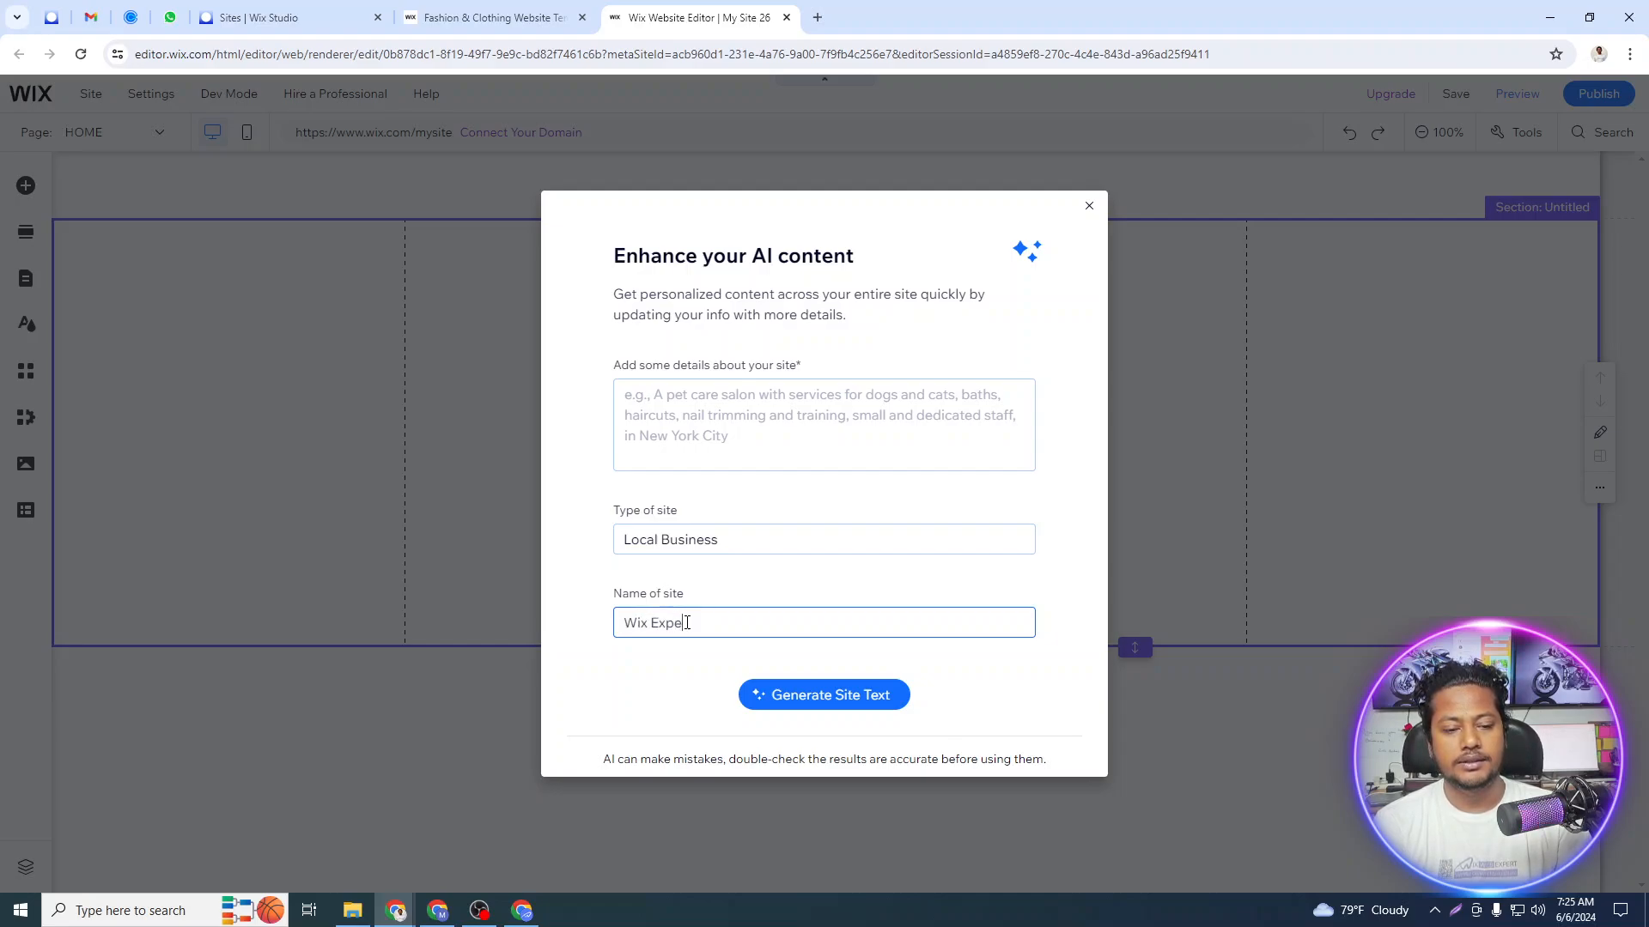
pyautogui.click(1088, 207)
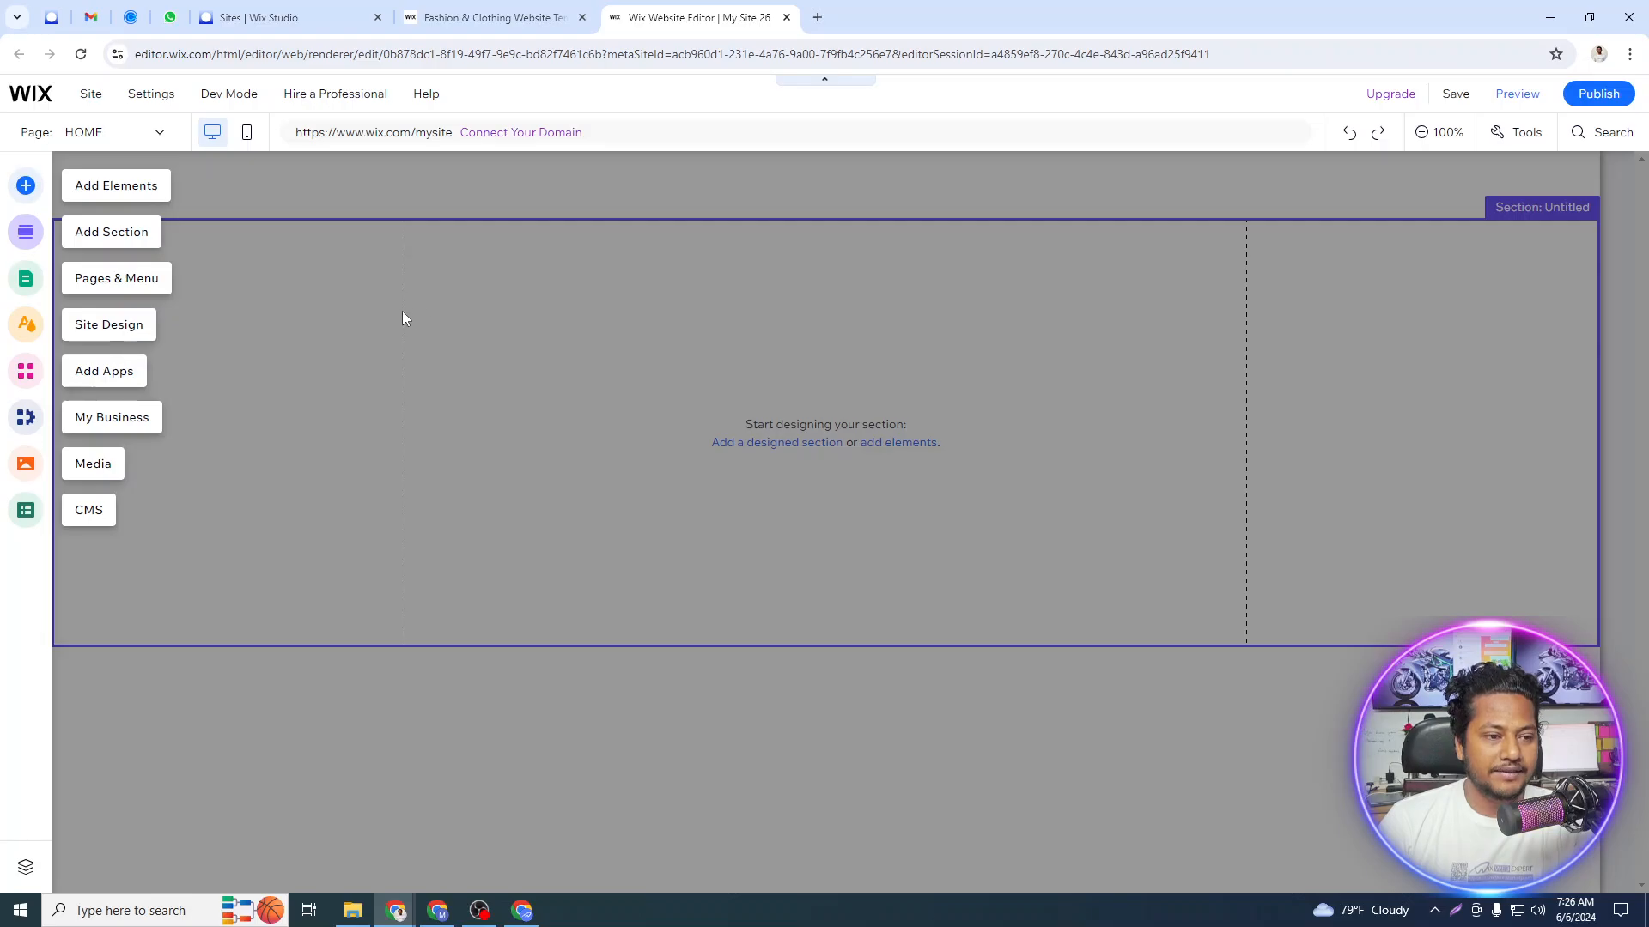
# Open the site's page management and start adding a new page to the site menu.
pyautogui.click(110, 136)
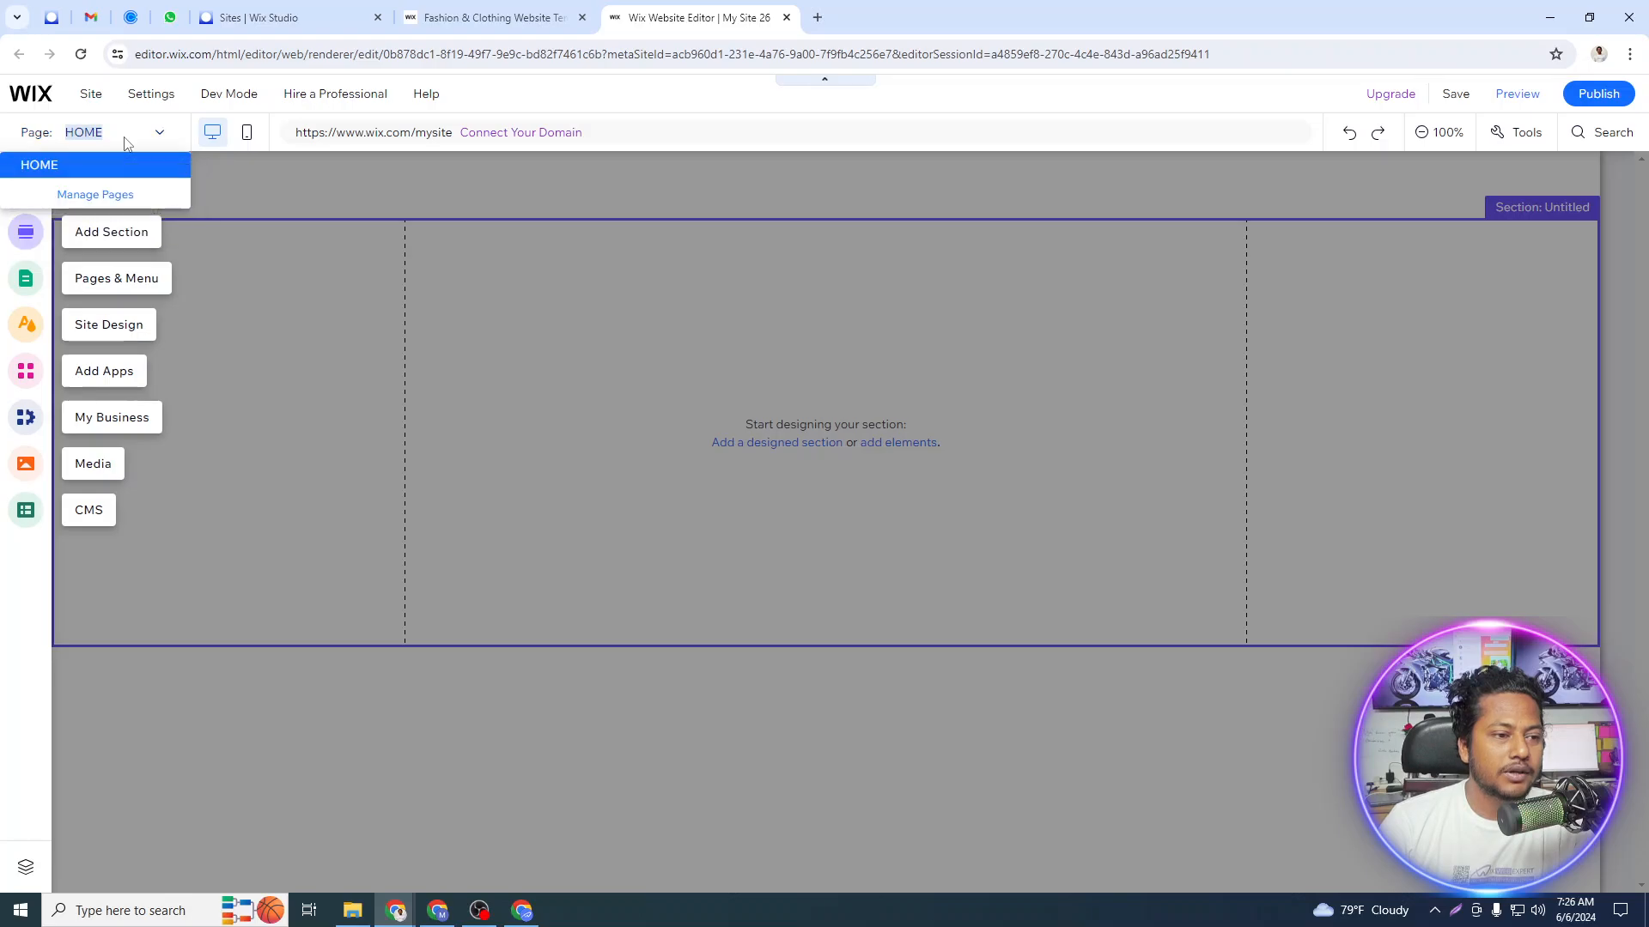
pyautogui.click(115, 195)
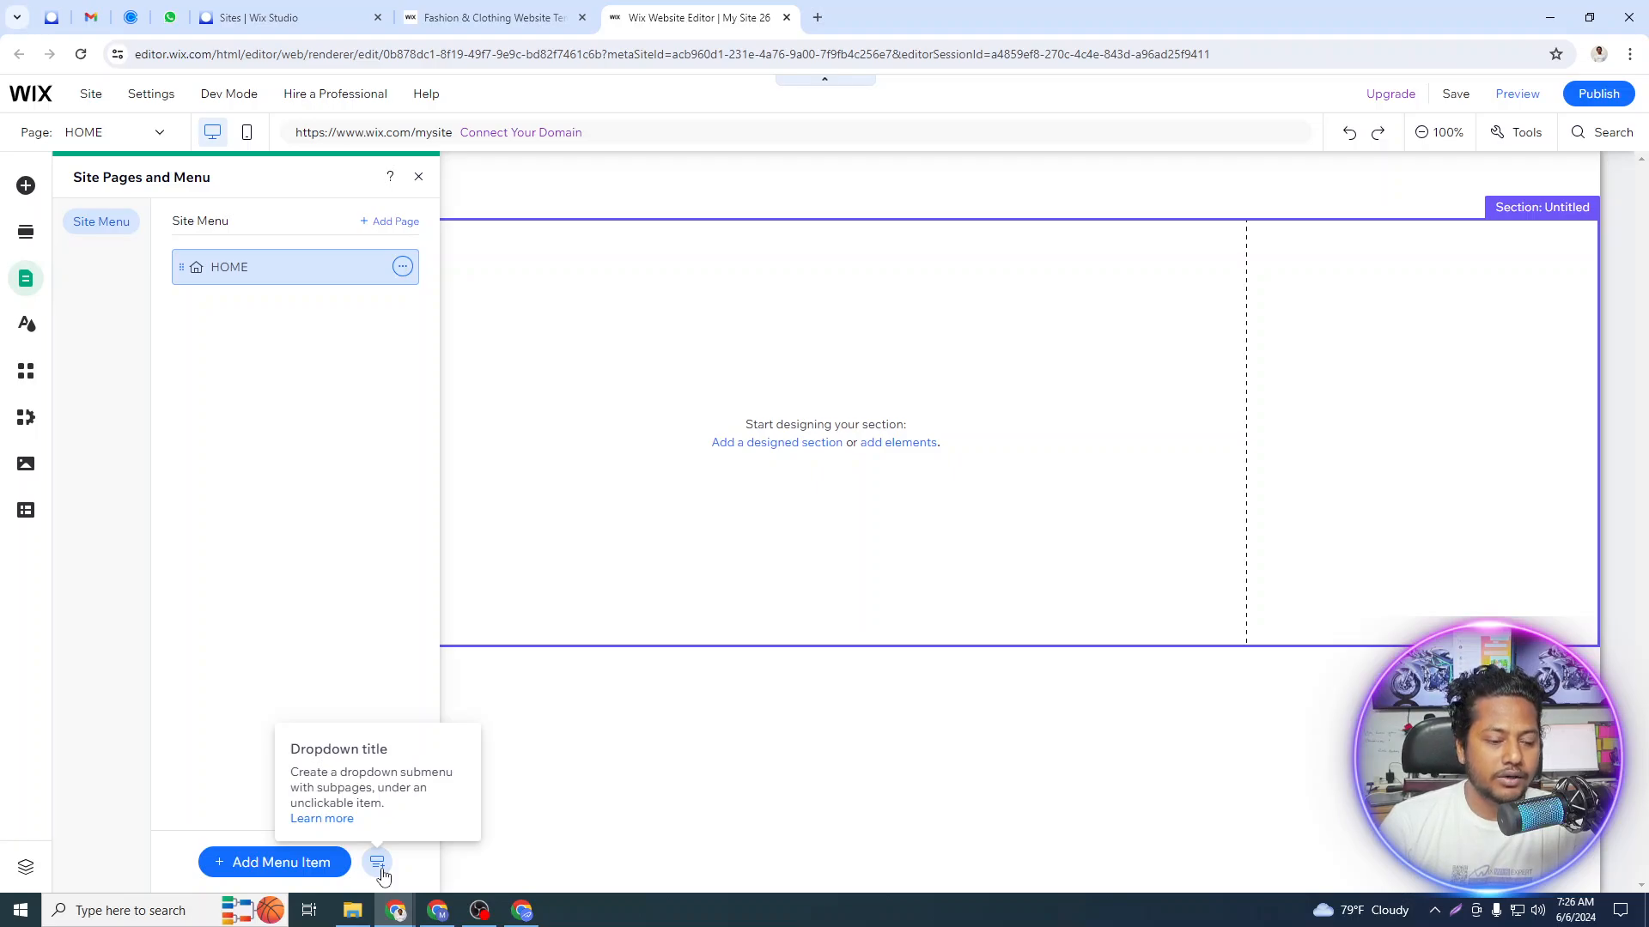
pyautogui.click(275, 866)
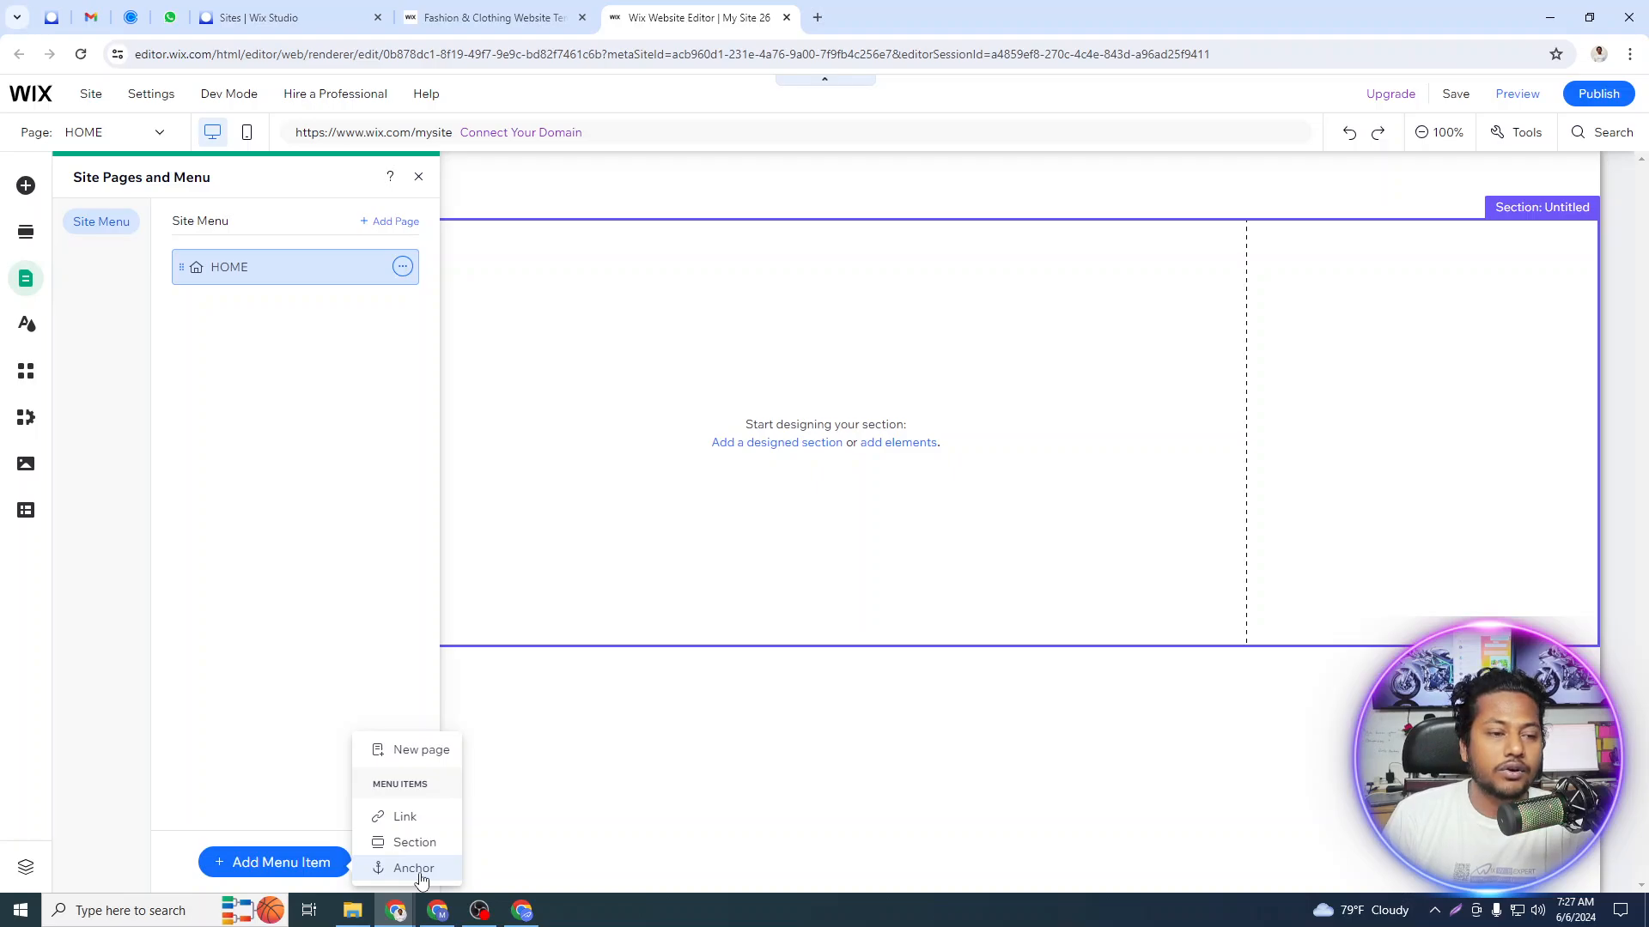
pyautogui.click(399, 754)
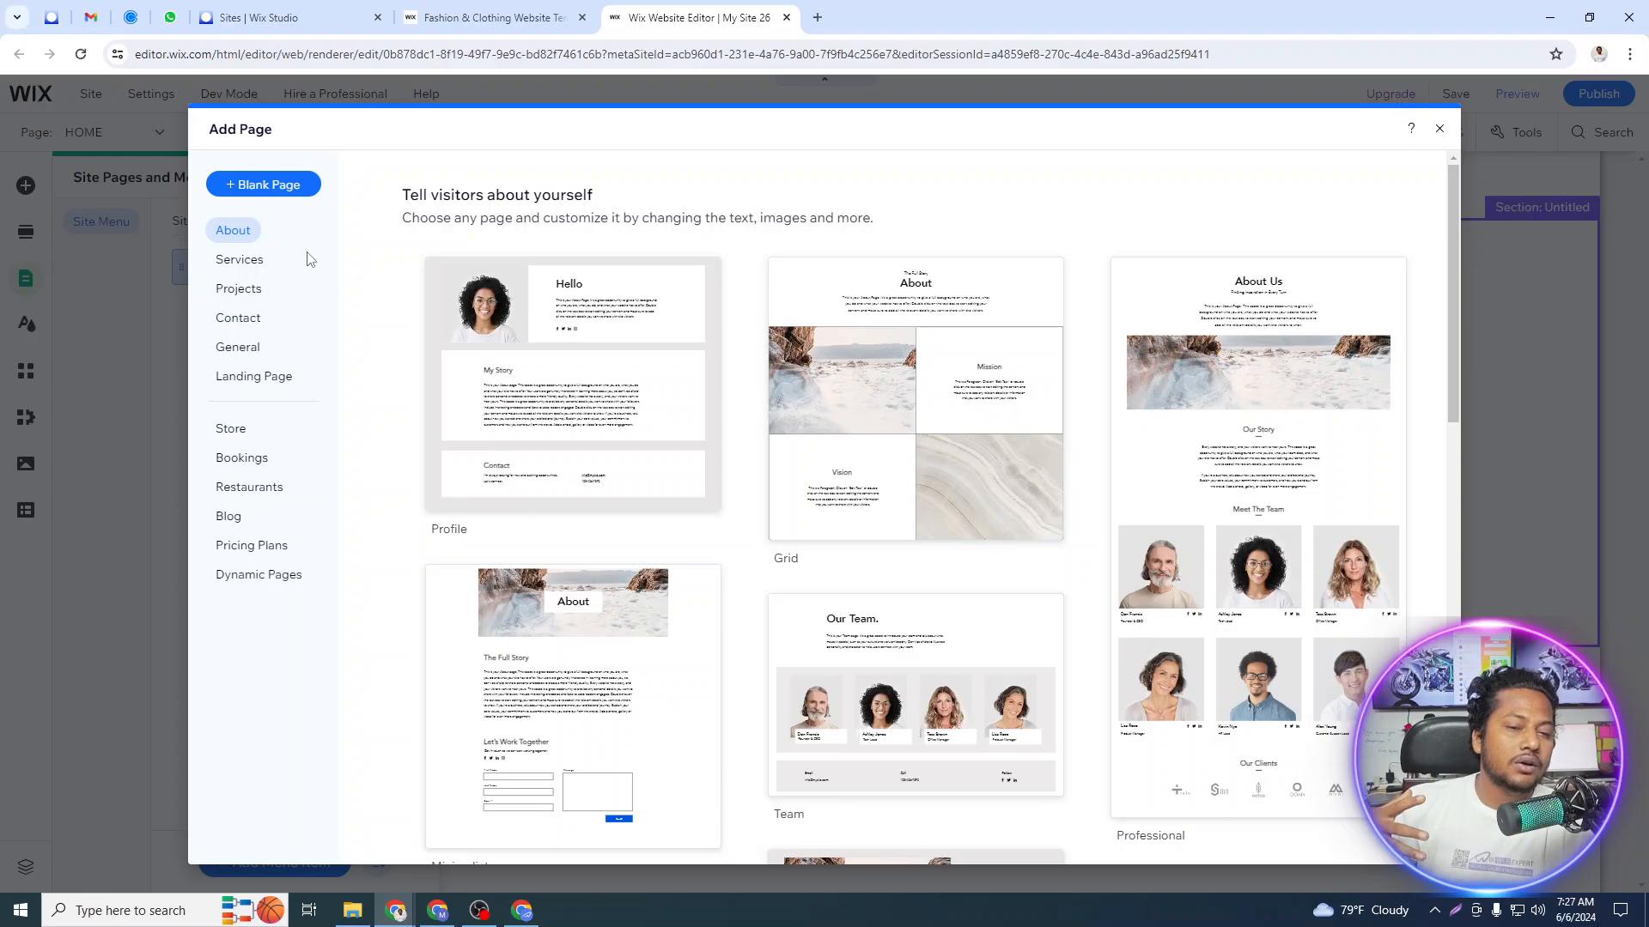
# Examine the ready-made page designs offered in the About, Services and Store categories.
pyautogui.click(248, 238)
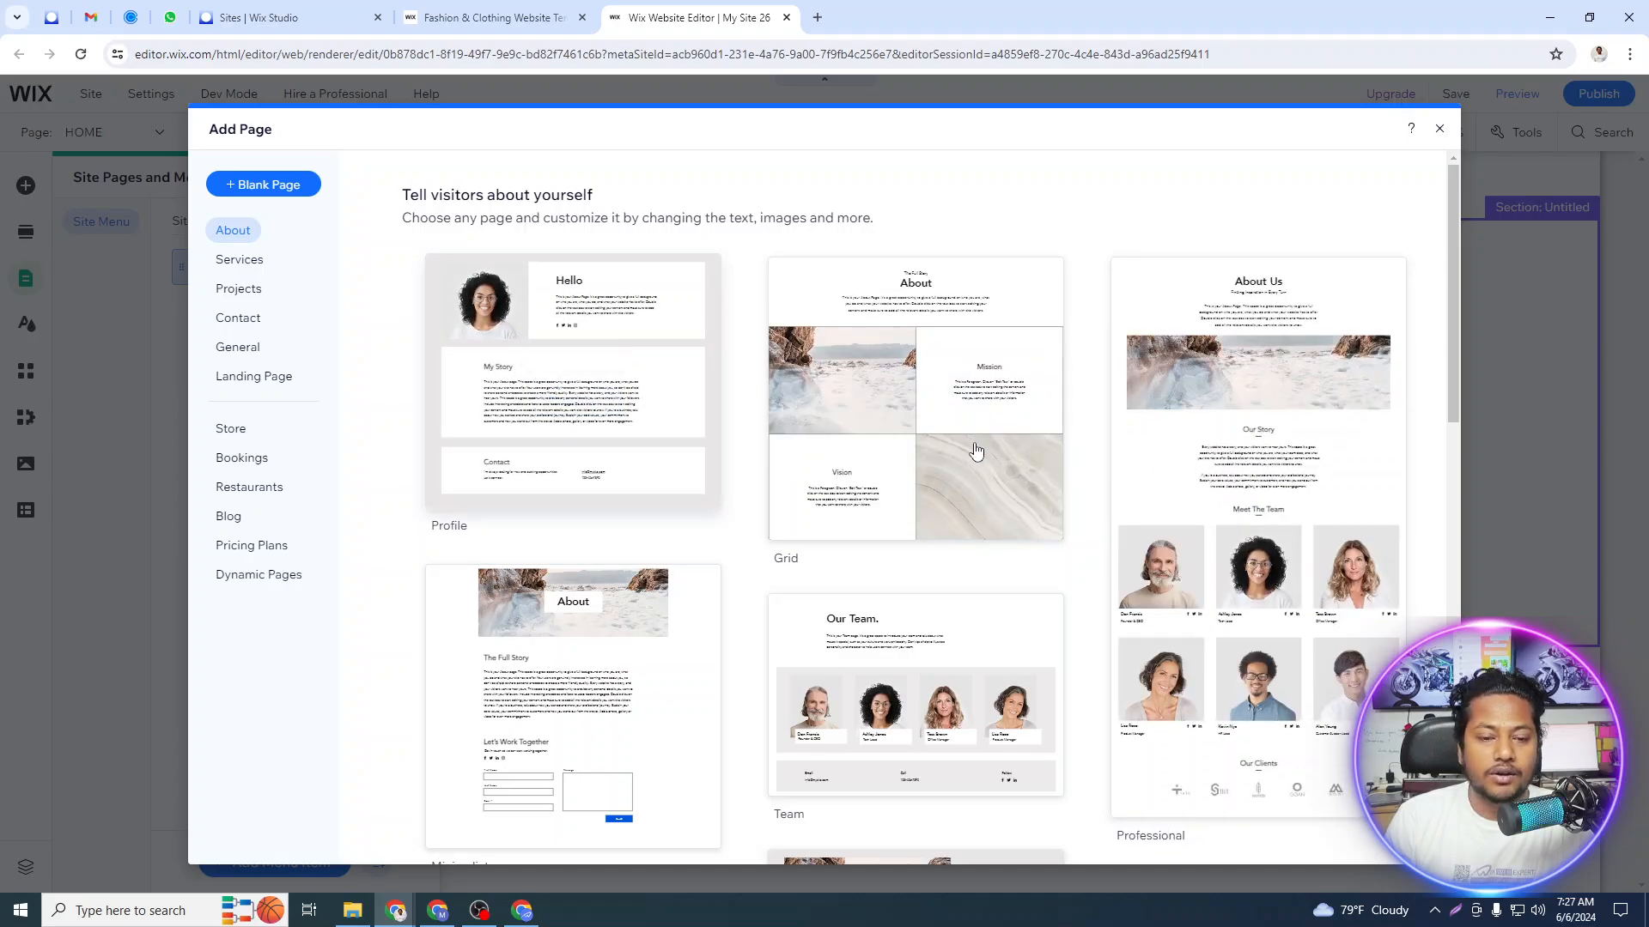
pyautogui.scroll(-14, 981, 687)
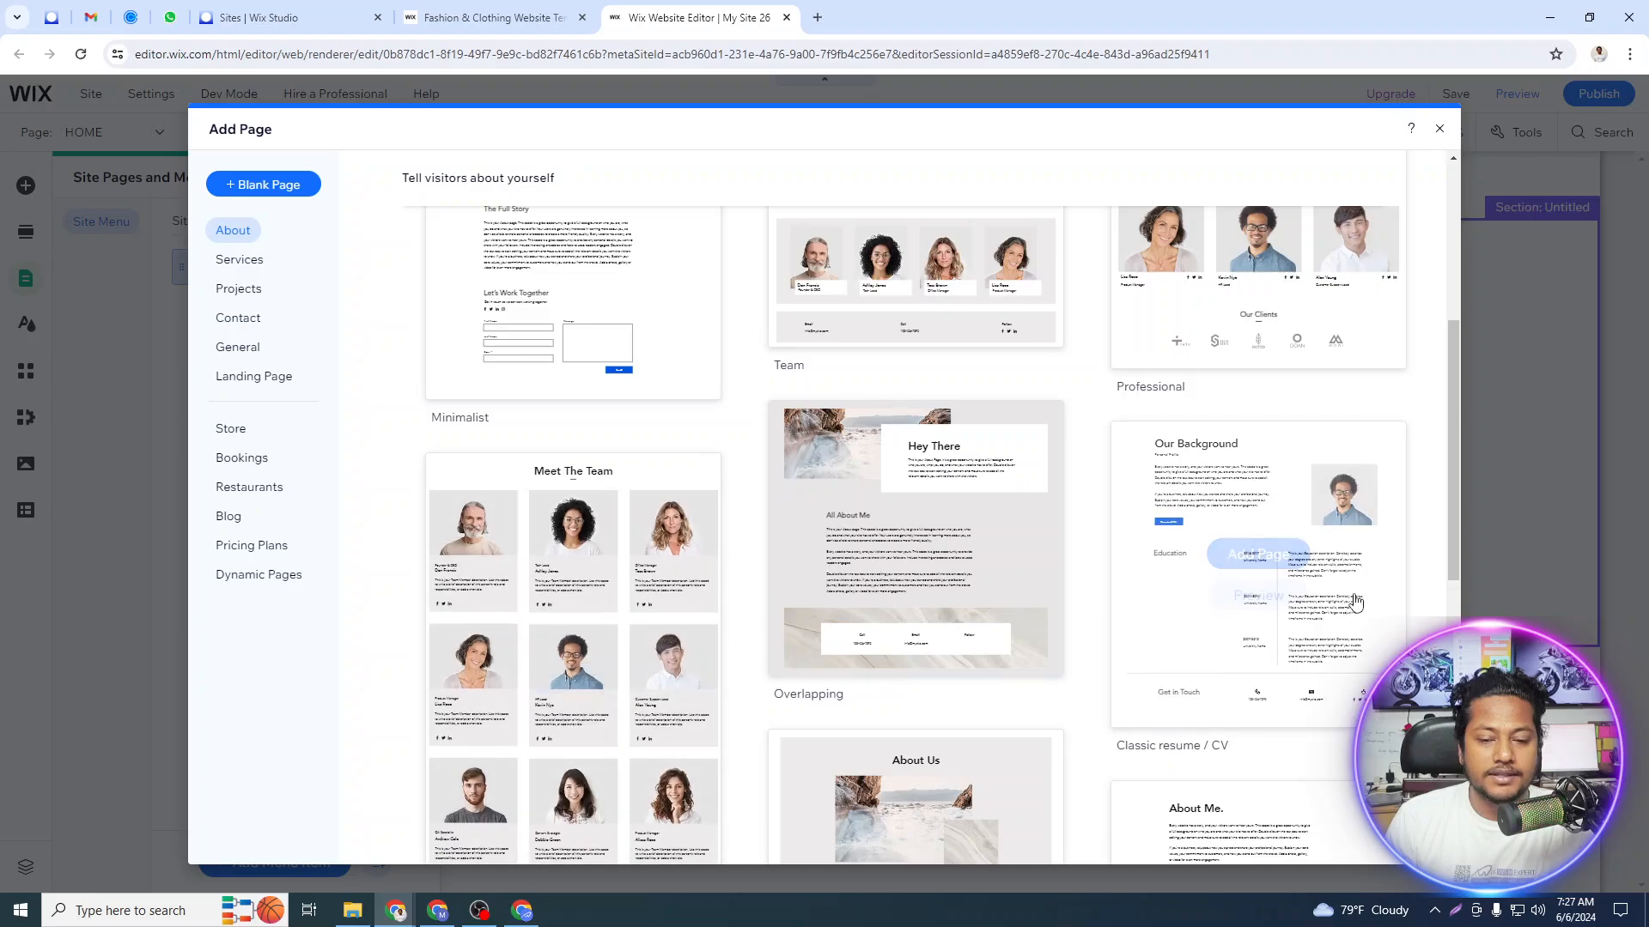
pyautogui.scroll(-1, 798, 689)
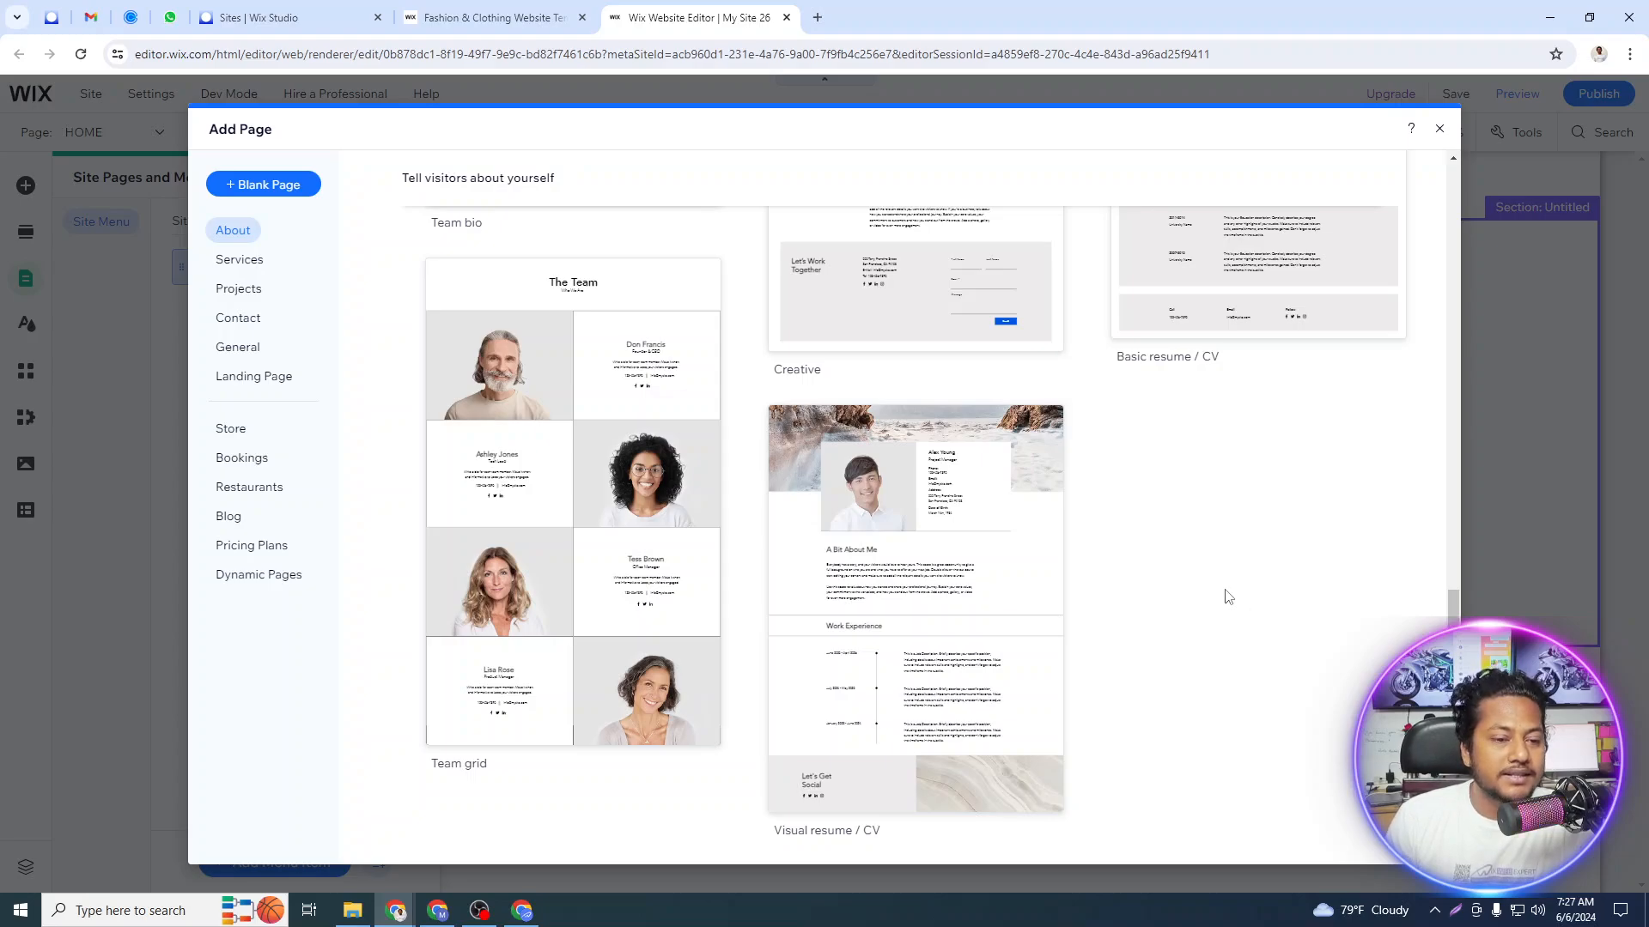
pyautogui.scroll(7, 1201, 573)
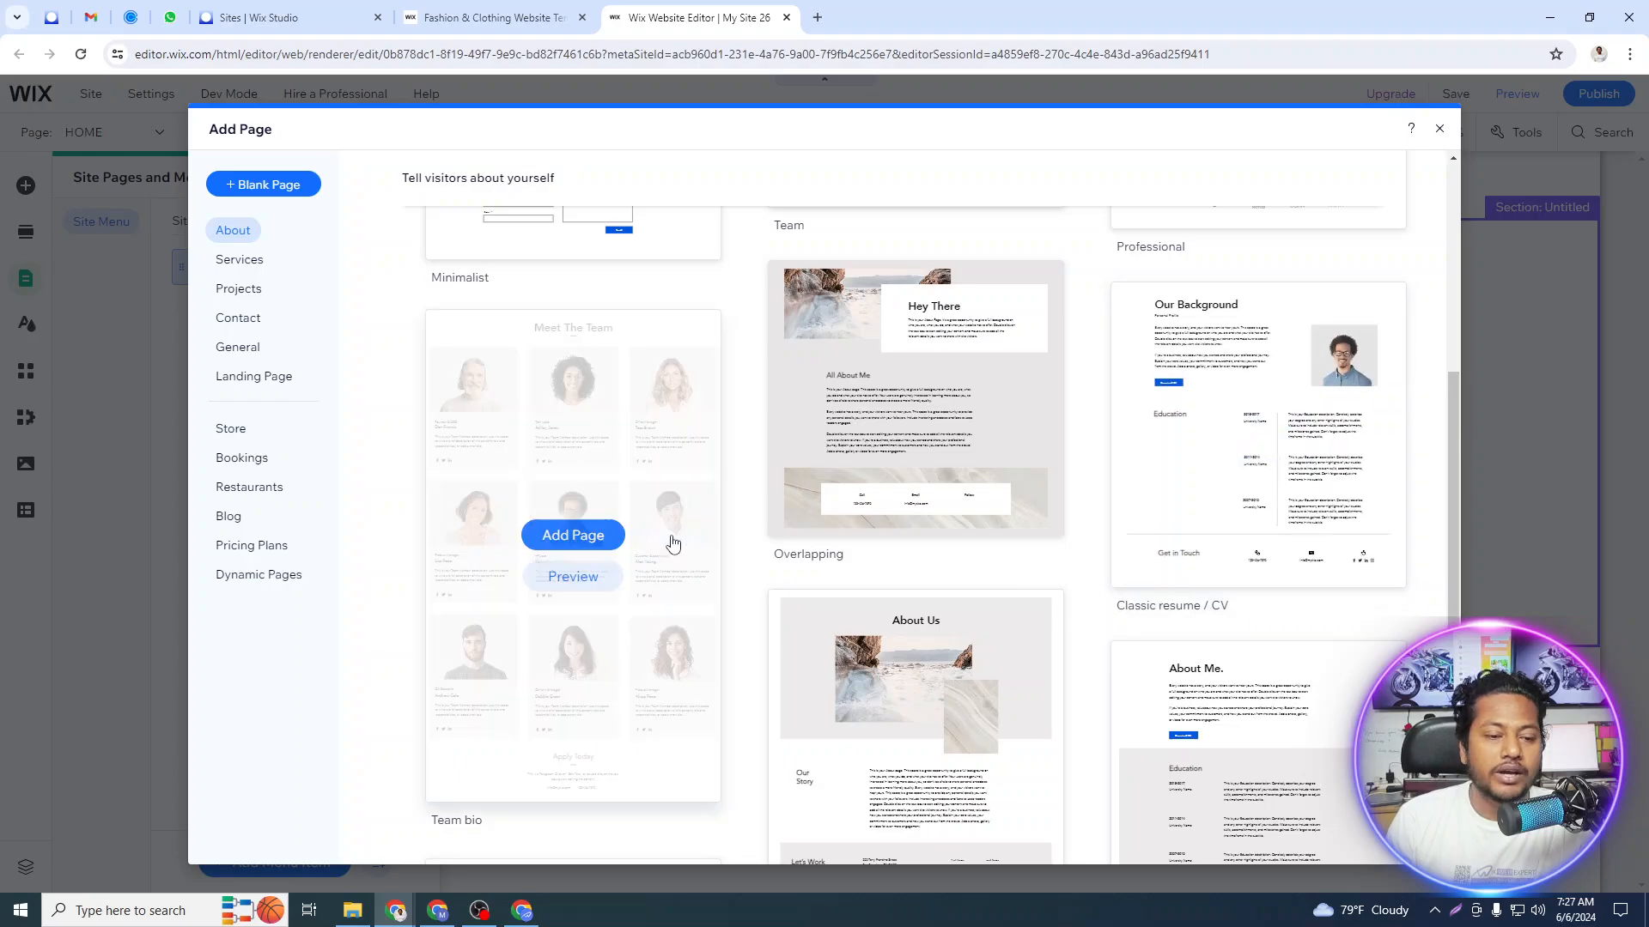
pyautogui.scroll(7, 818, 514)
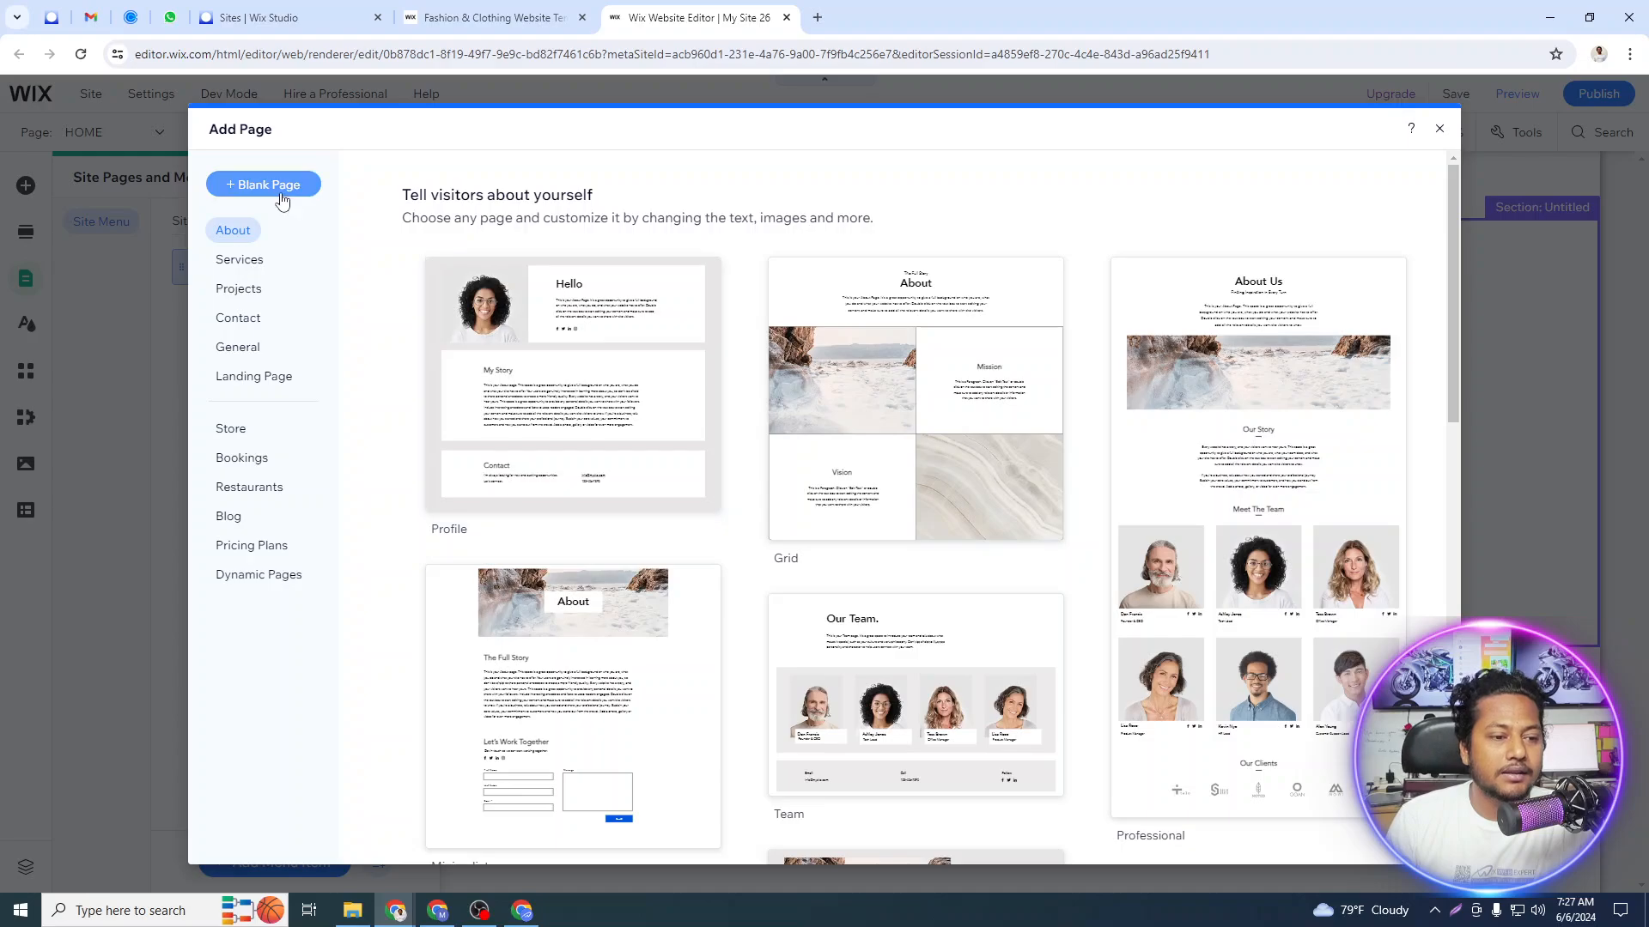
pyautogui.click(254, 269)
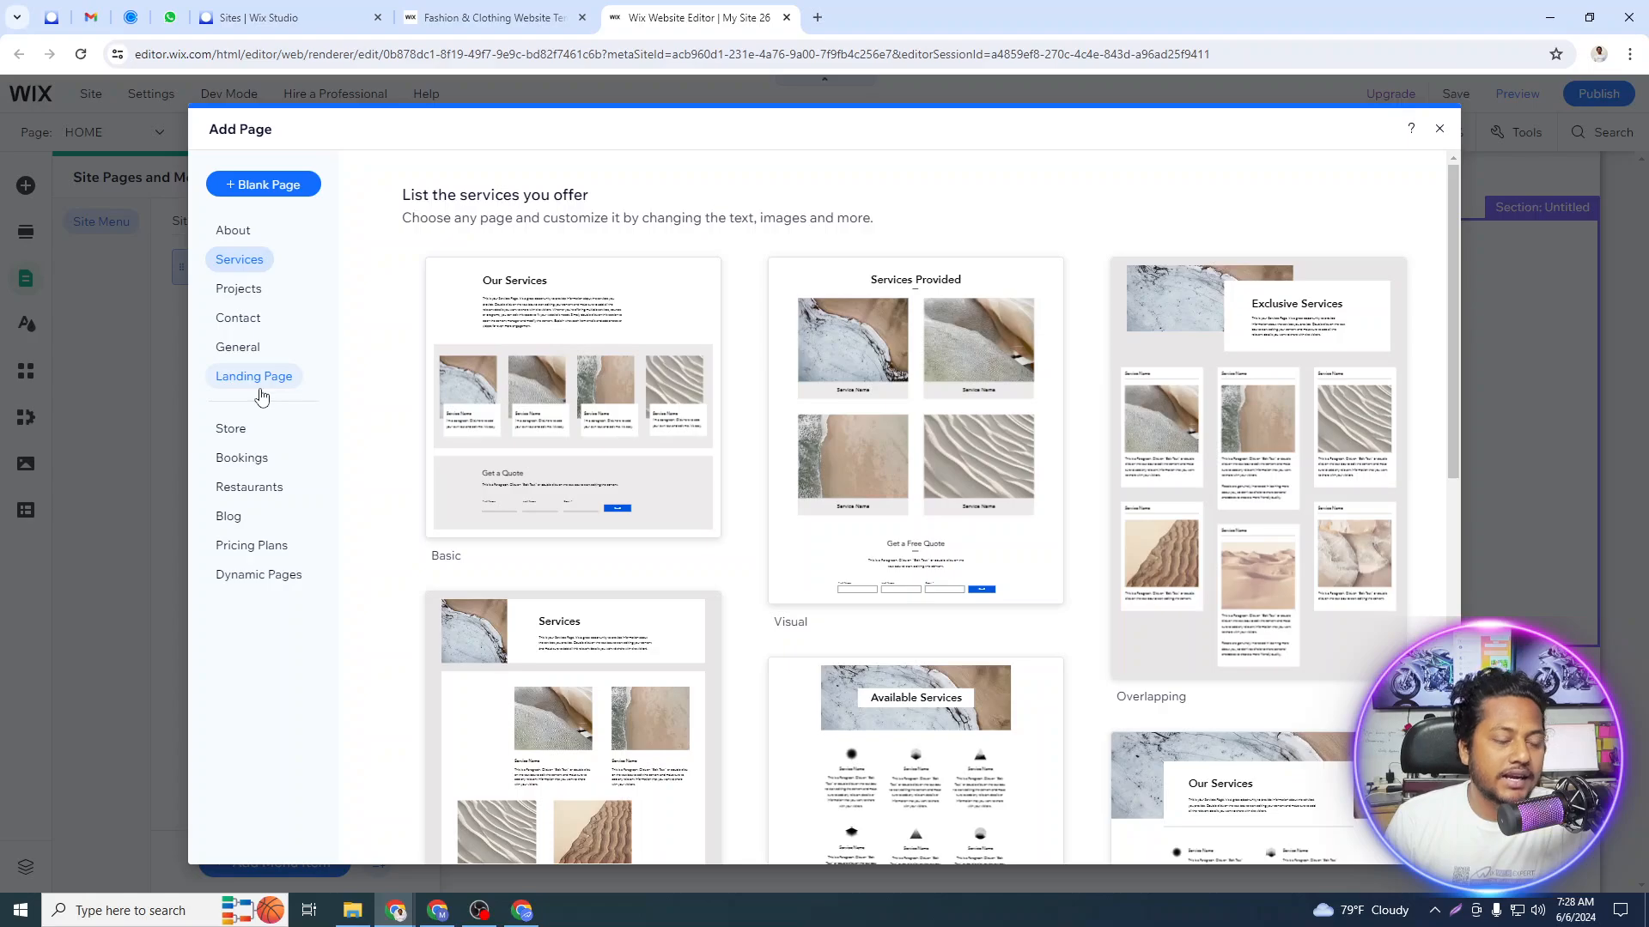
pyautogui.click(249, 426)
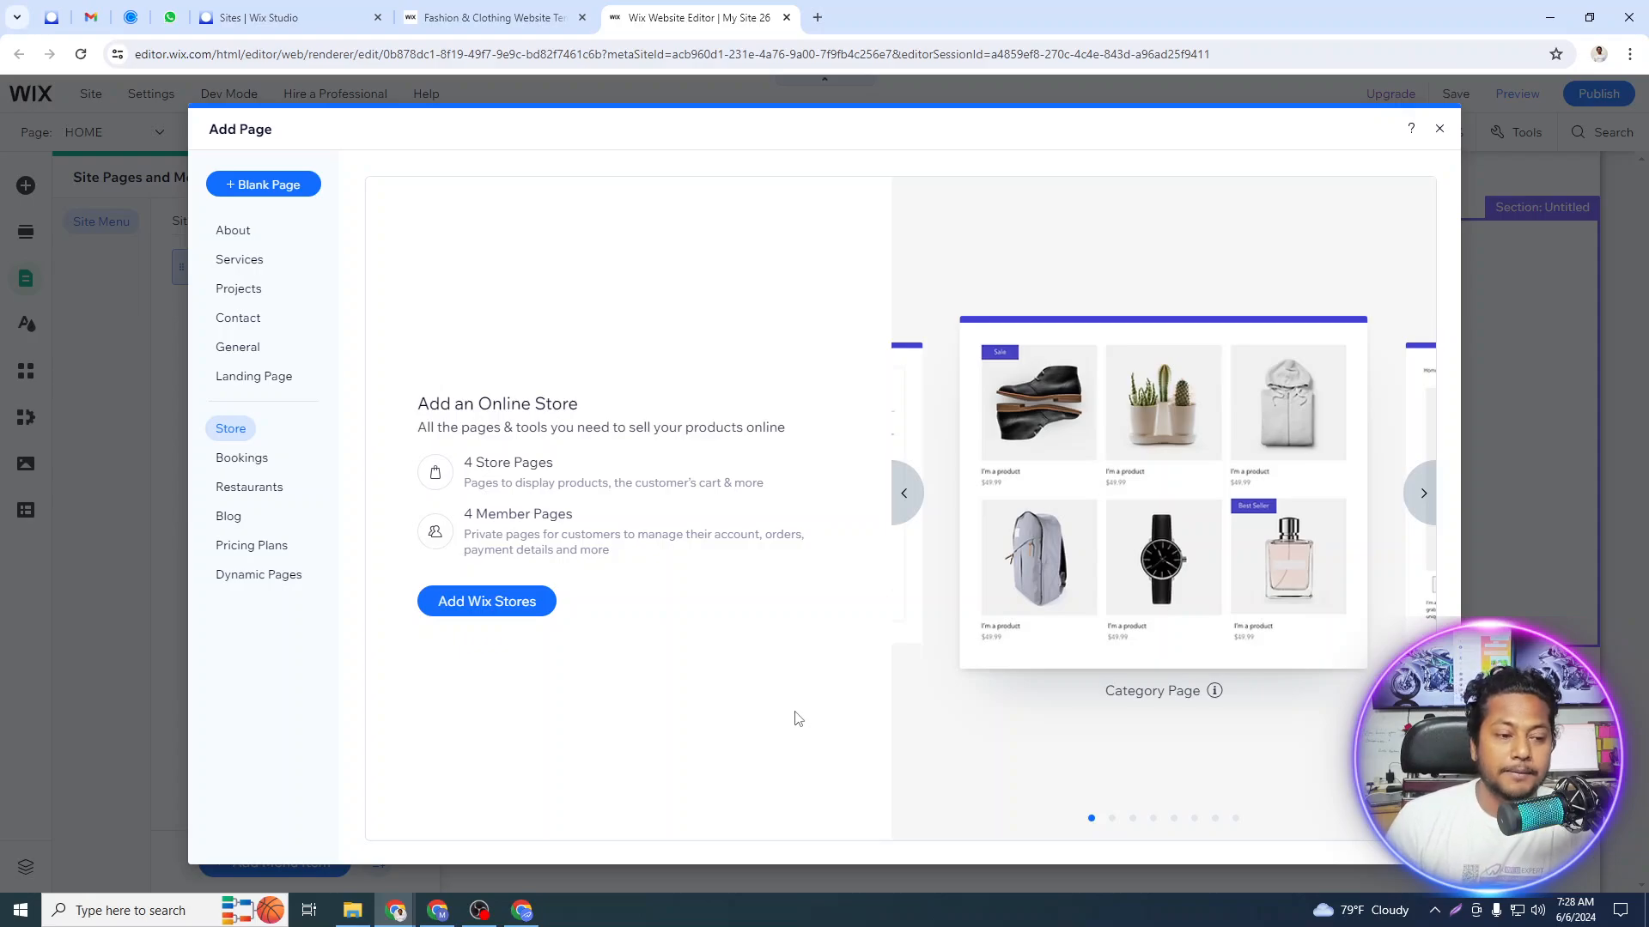
pyautogui.click(245, 262)
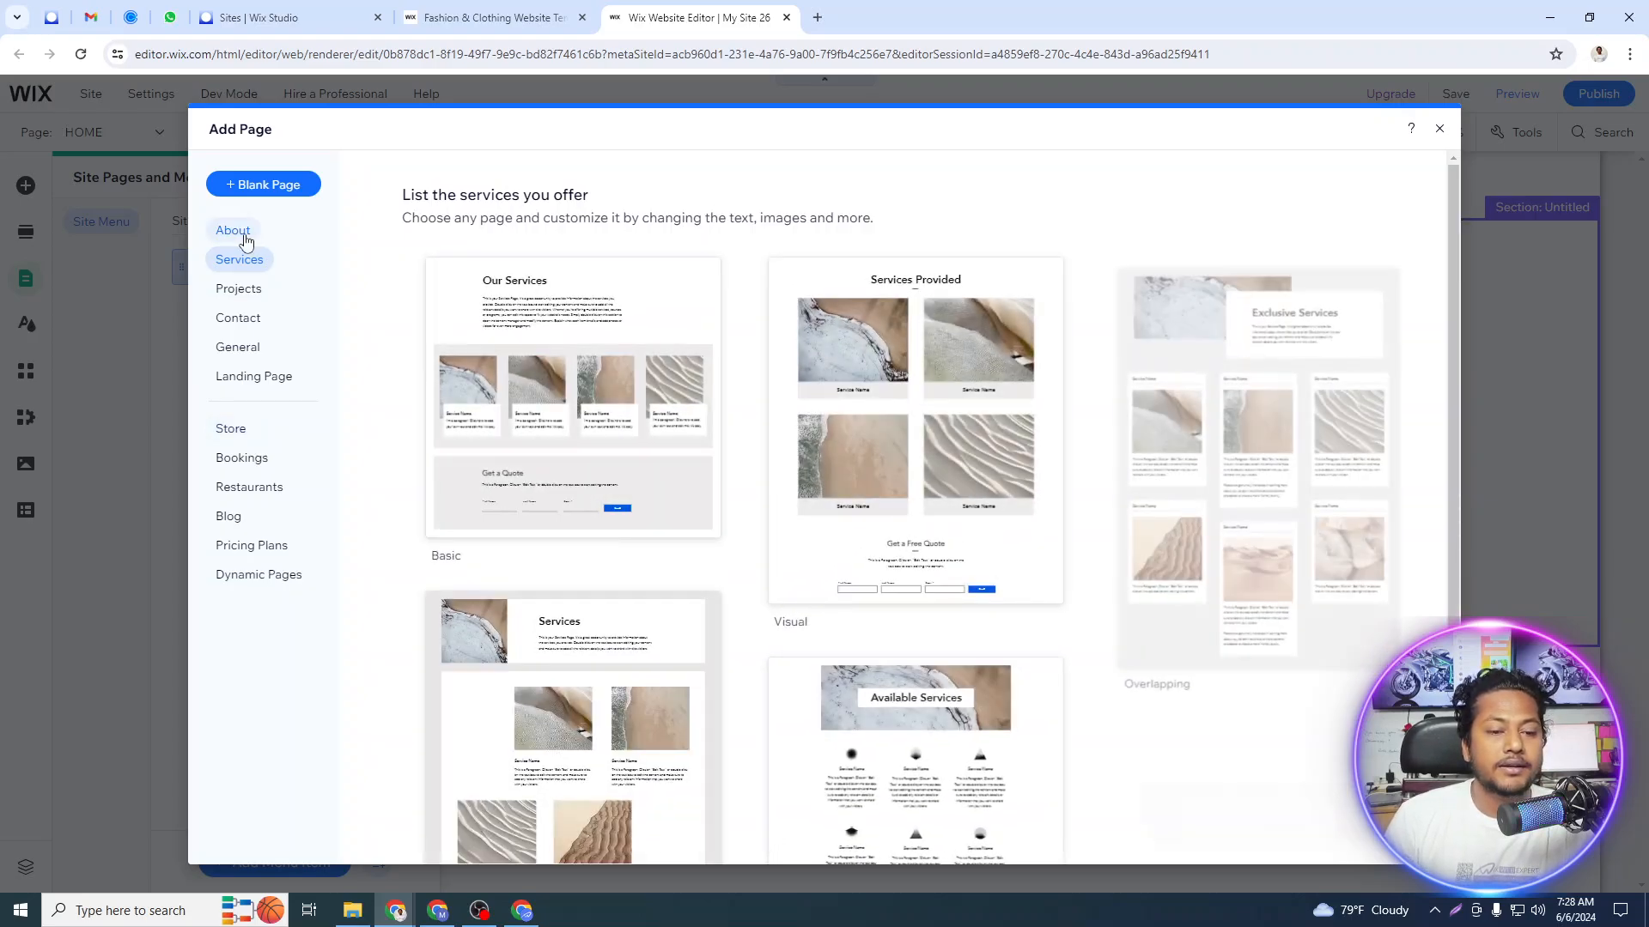
# Add the Profile design from the About category as a new page and name it About Us.
pyautogui.click(245, 237)
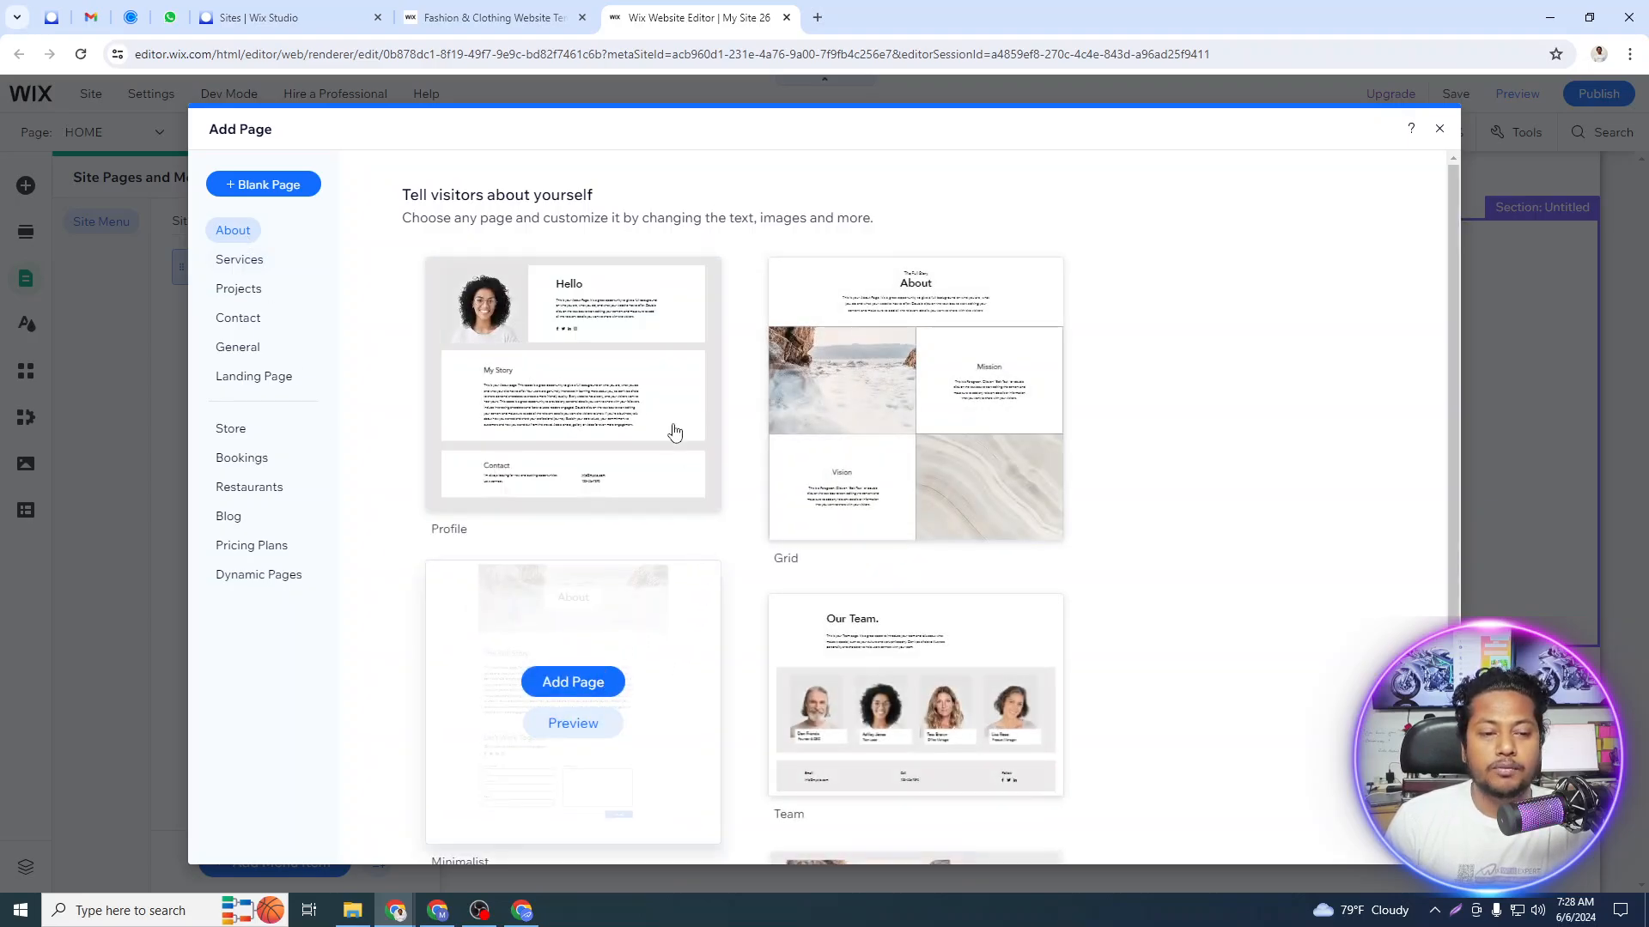
pyautogui.moveTo(606, 361)
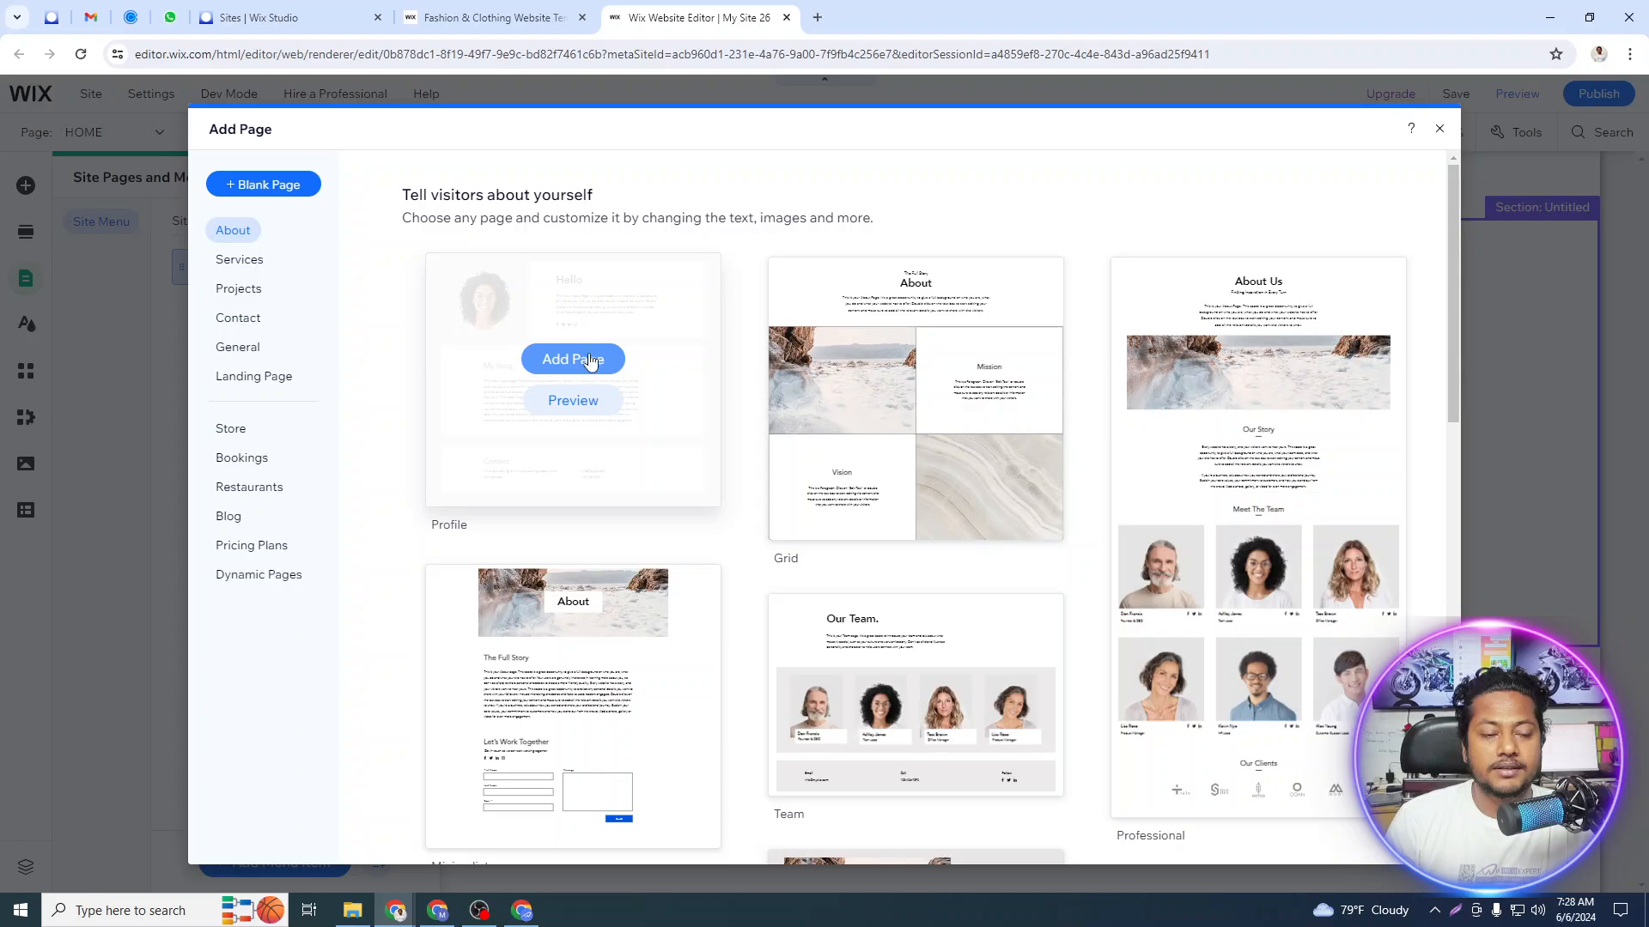
pyautogui.click(590, 360)
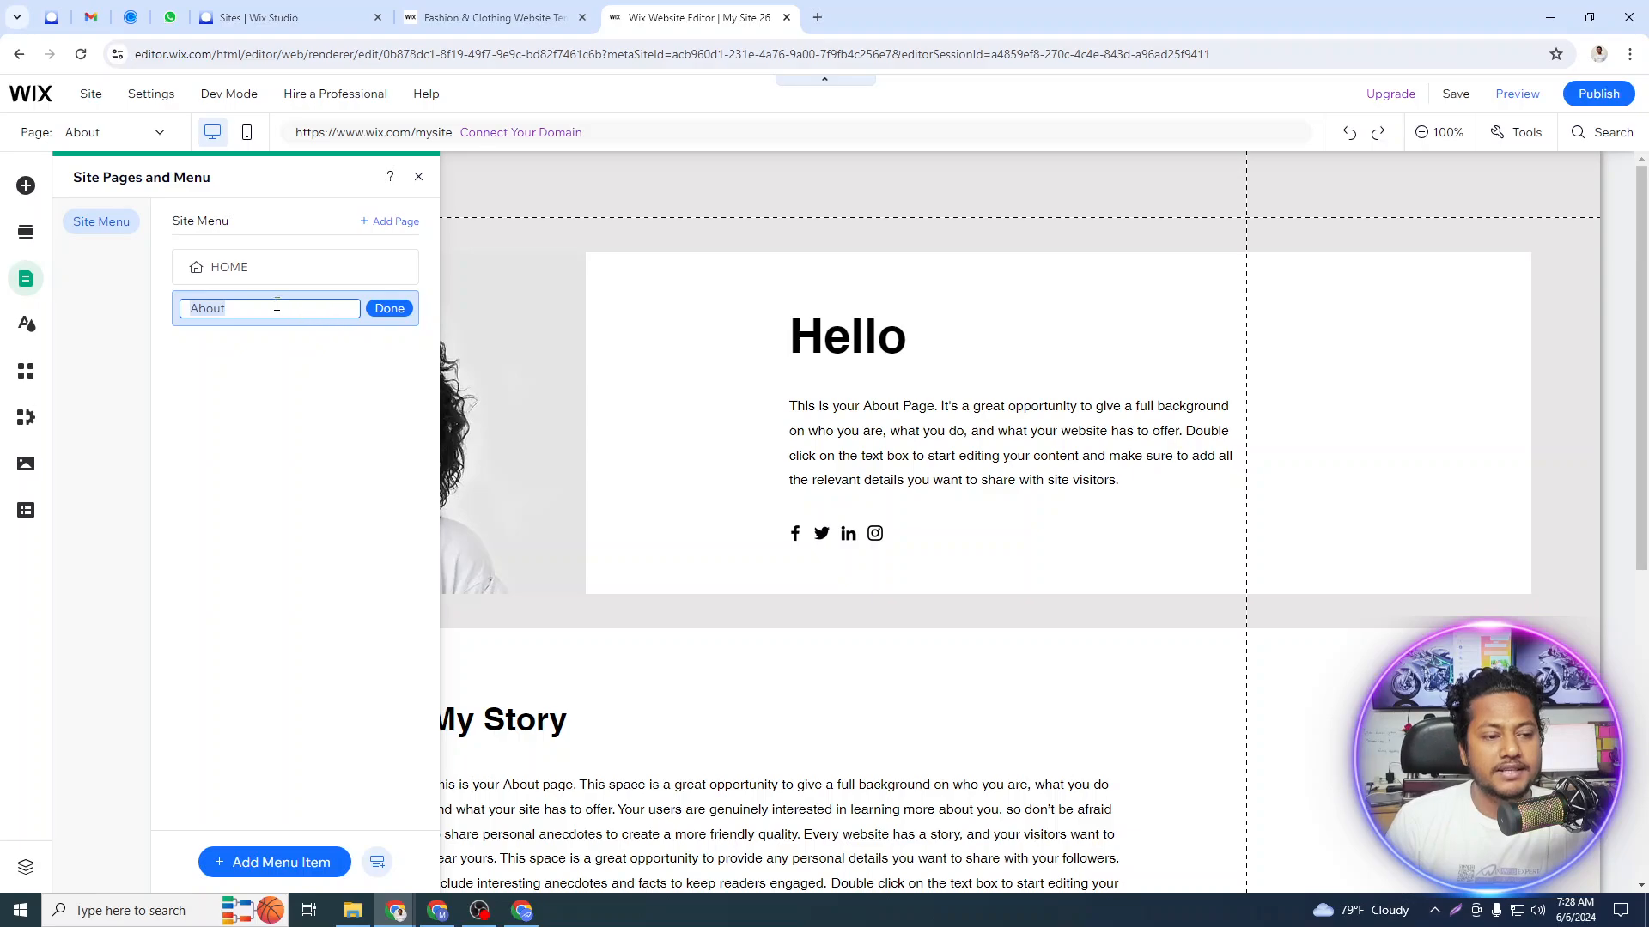
pyautogui.click(263, 313)
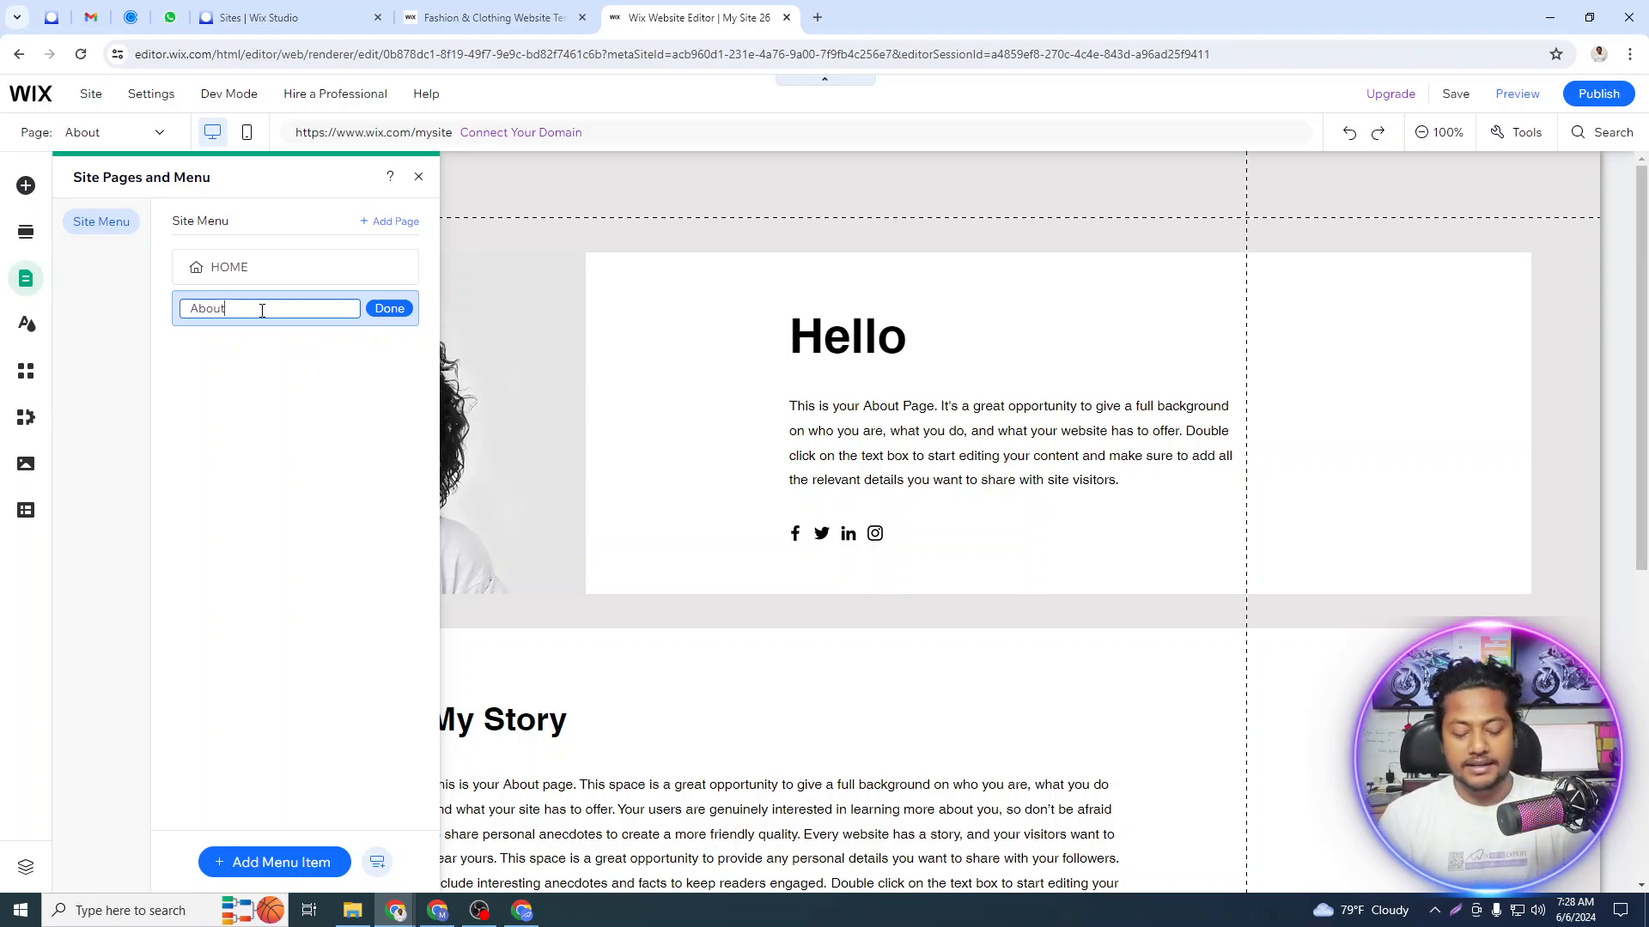
pyautogui.write('Us')
pyautogui.press('Return')
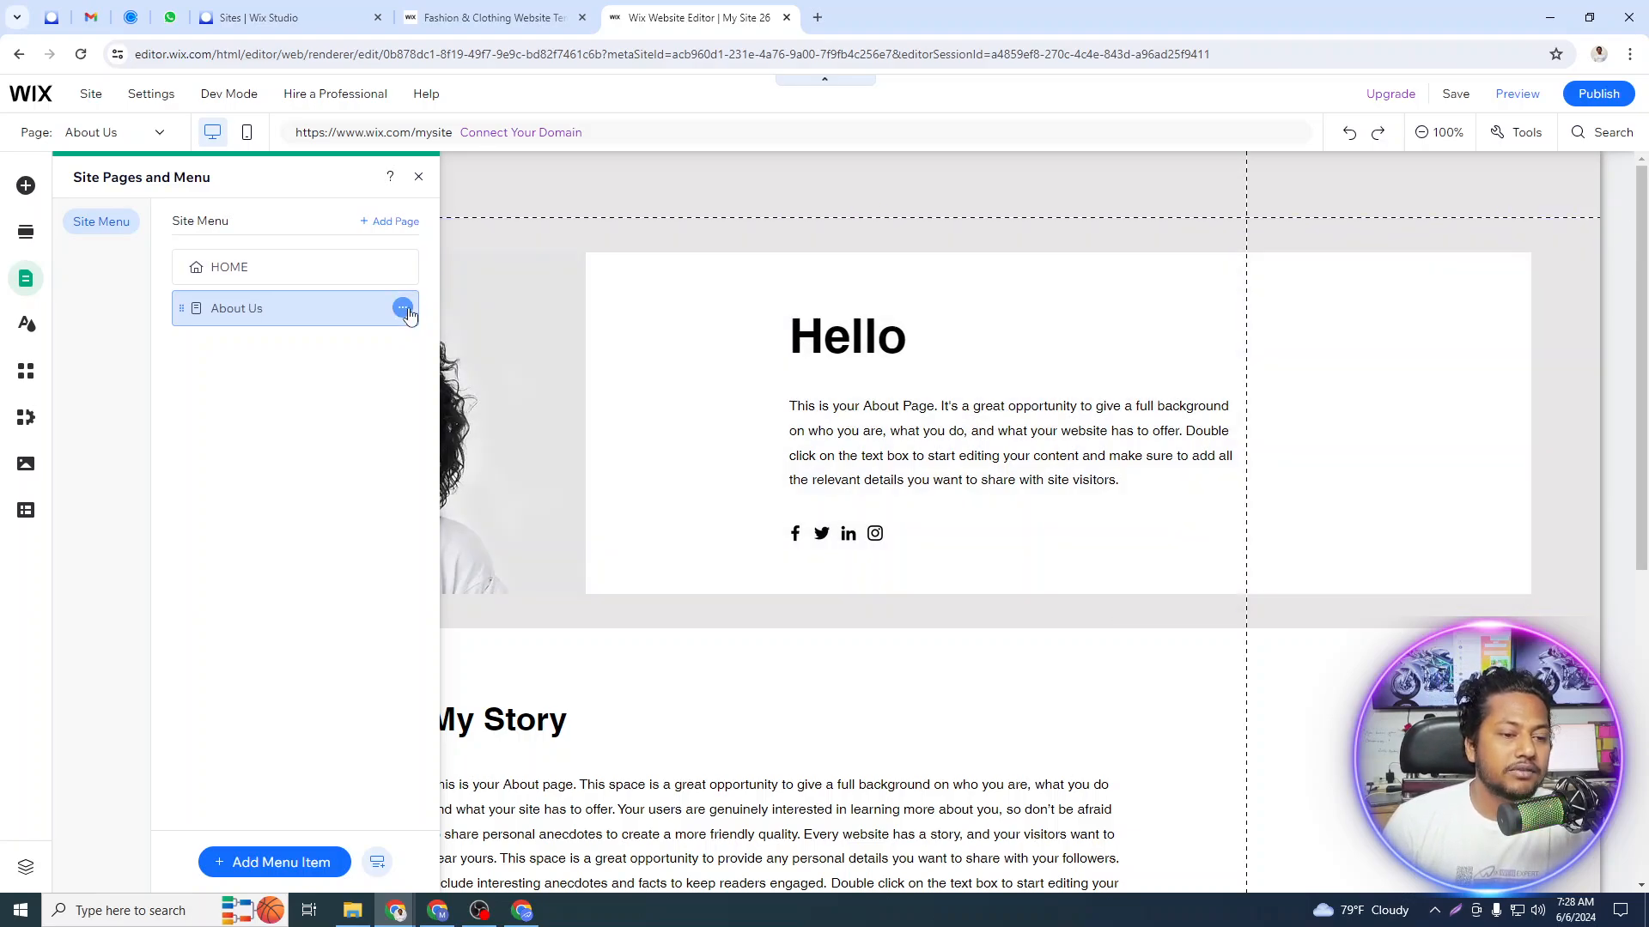
# Review the SEO basics of the About Us page, including its URL slug, and close the page settings.
pyautogui.click(403, 310)
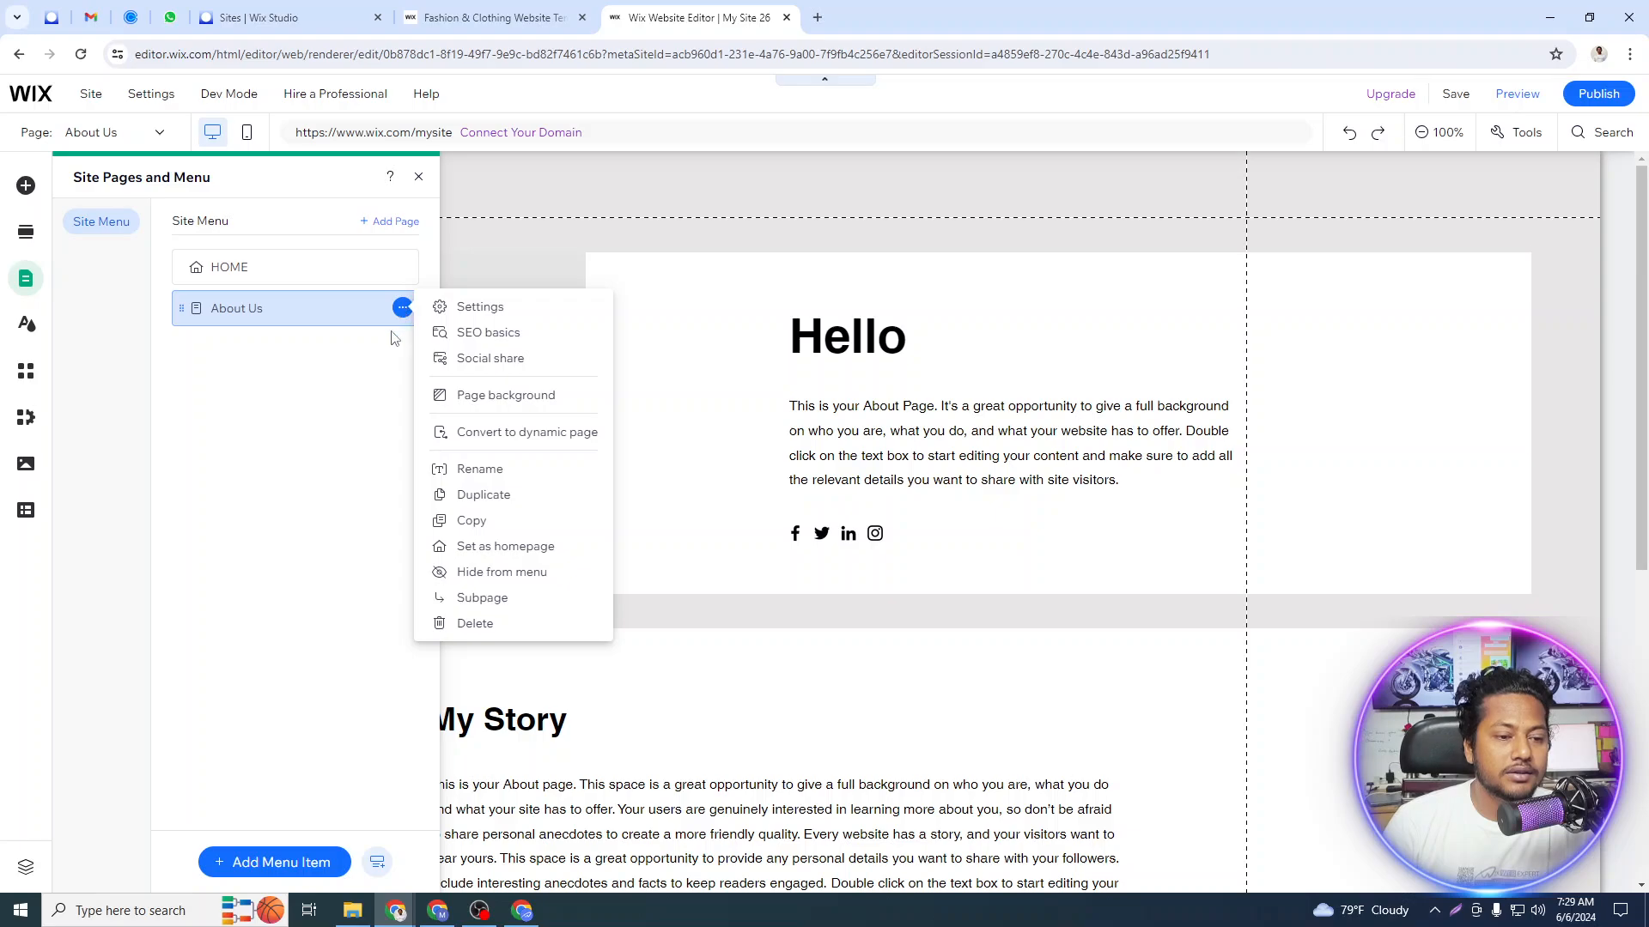
pyautogui.click(399, 313)
pyautogui.click(400, 311)
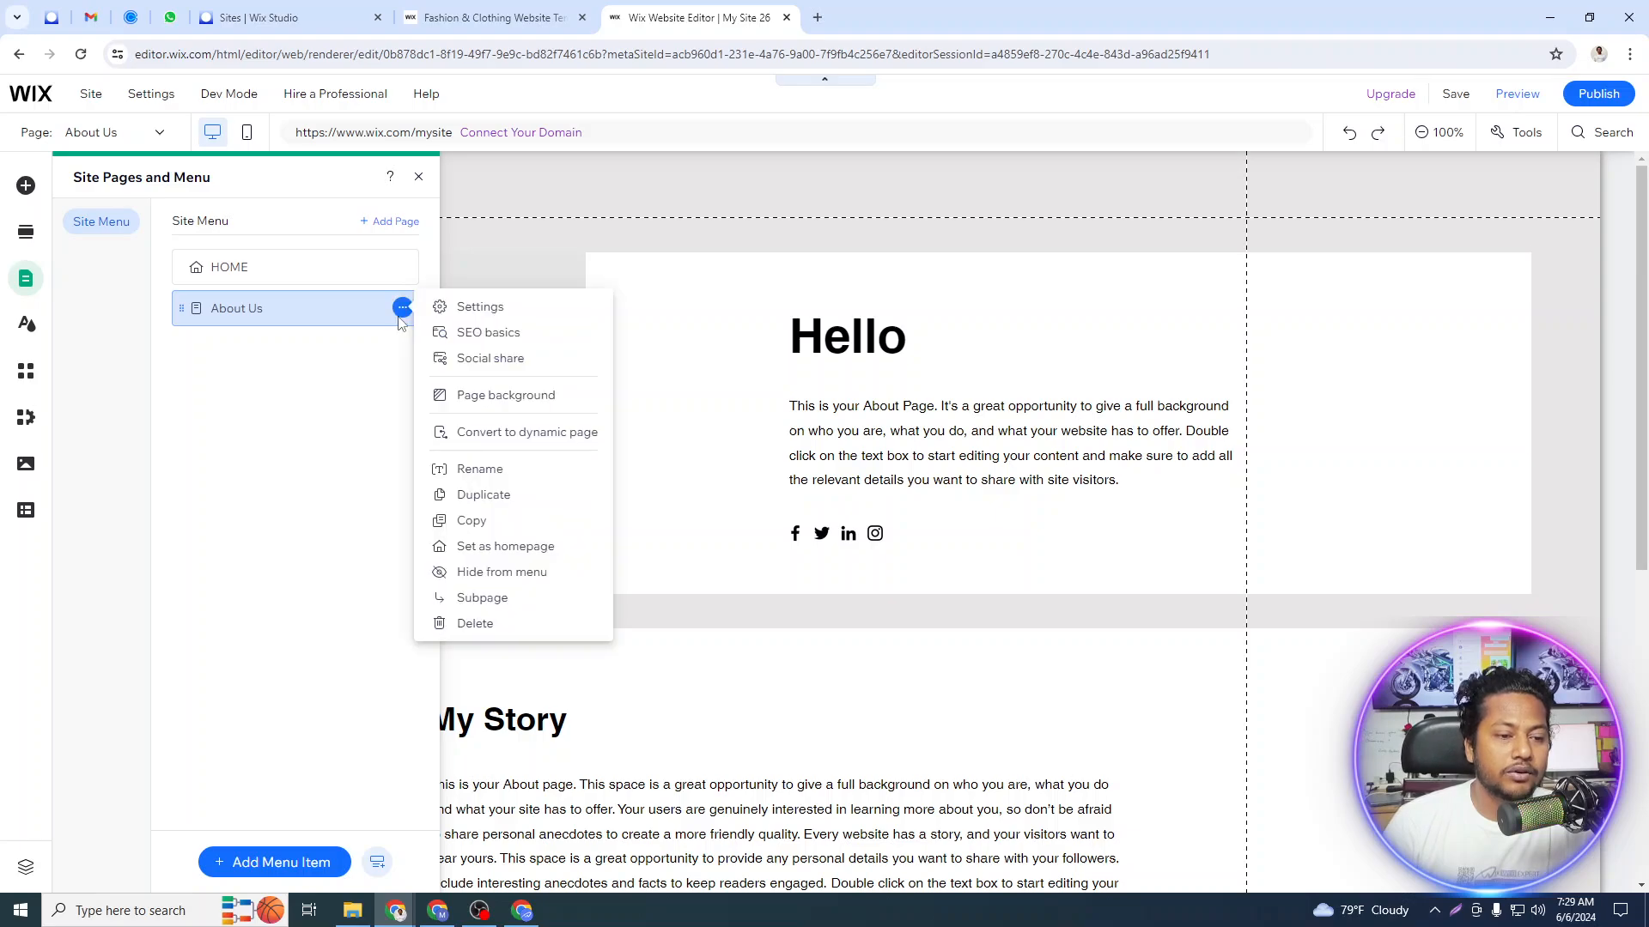
pyautogui.click(471, 334)
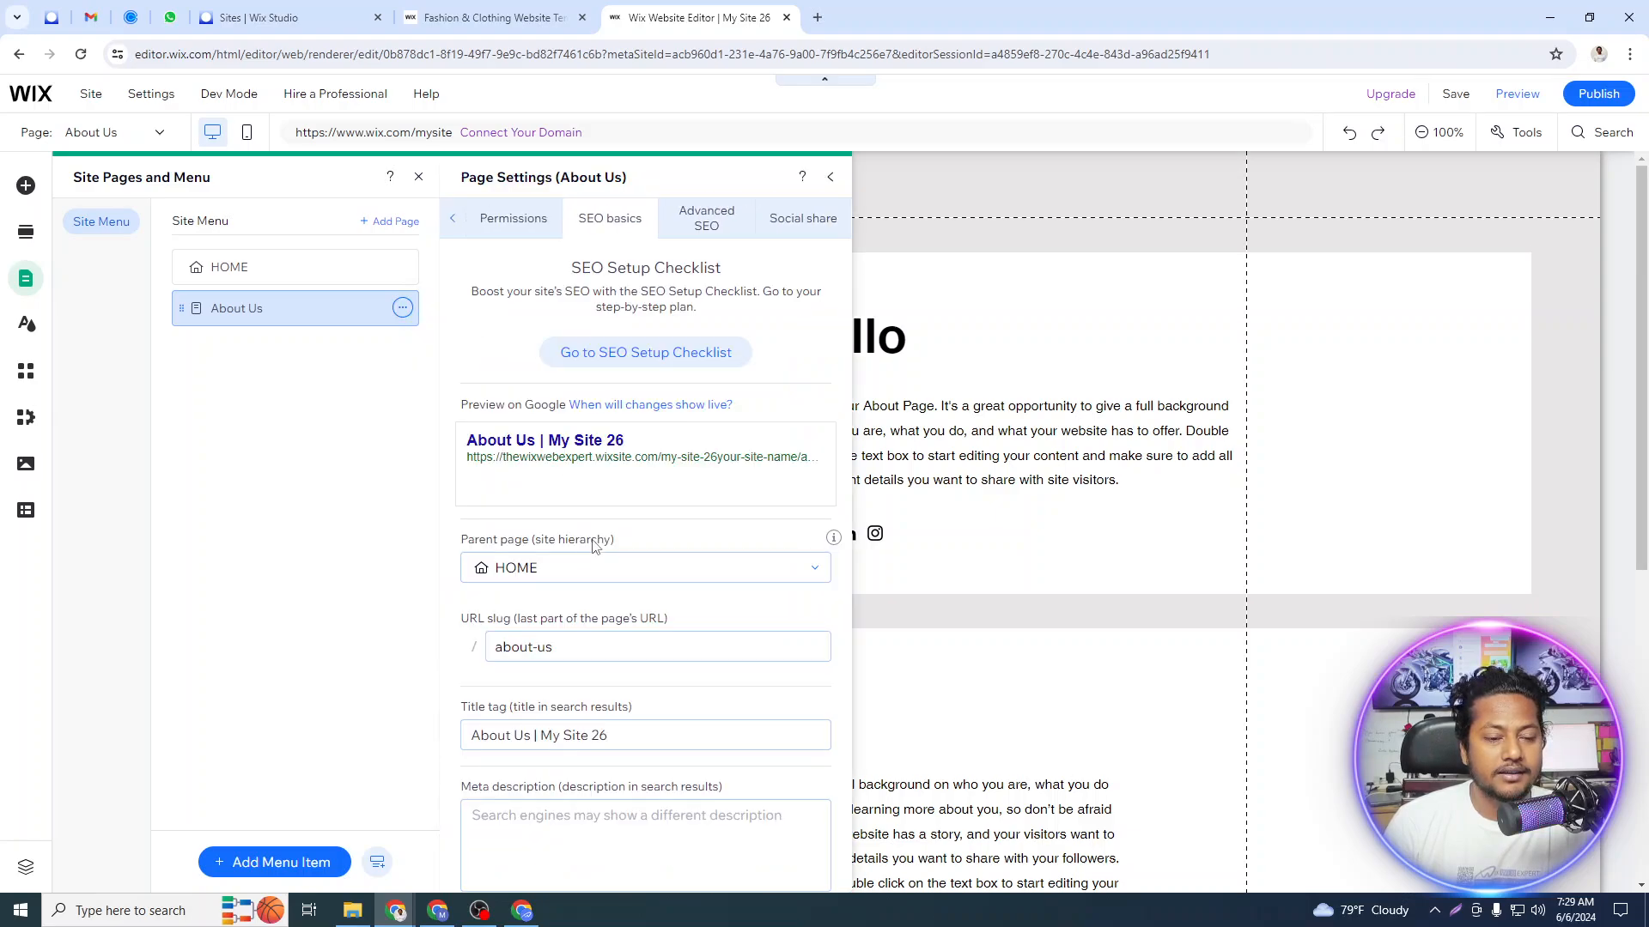
pyautogui.click(569, 645)
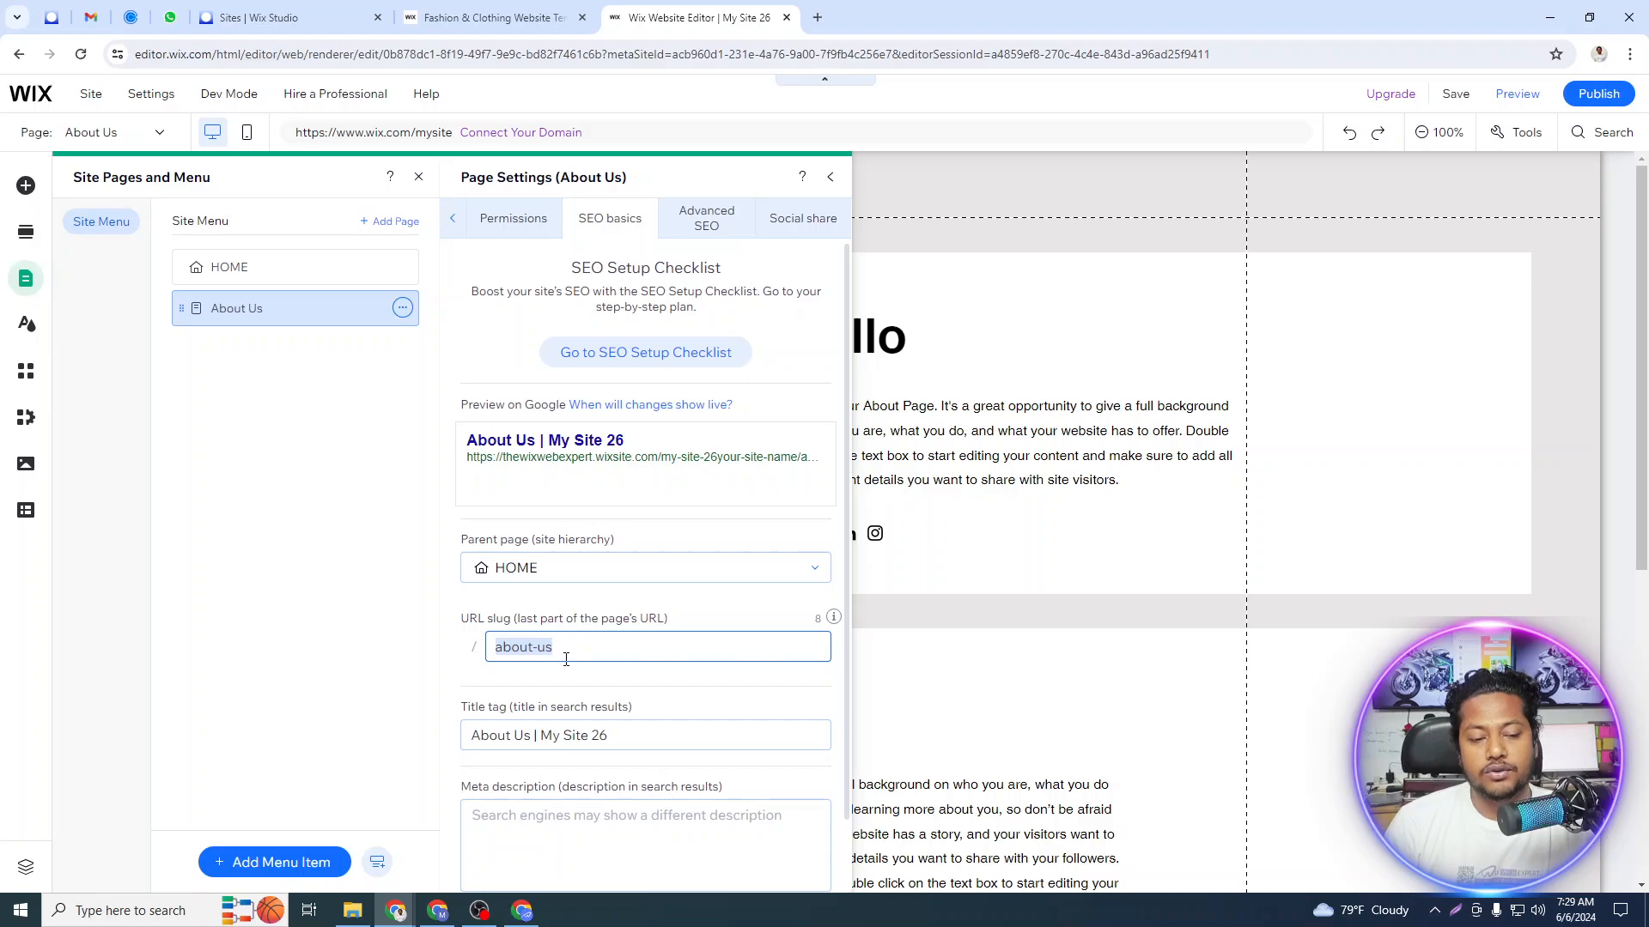
pyautogui.click(565, 677)
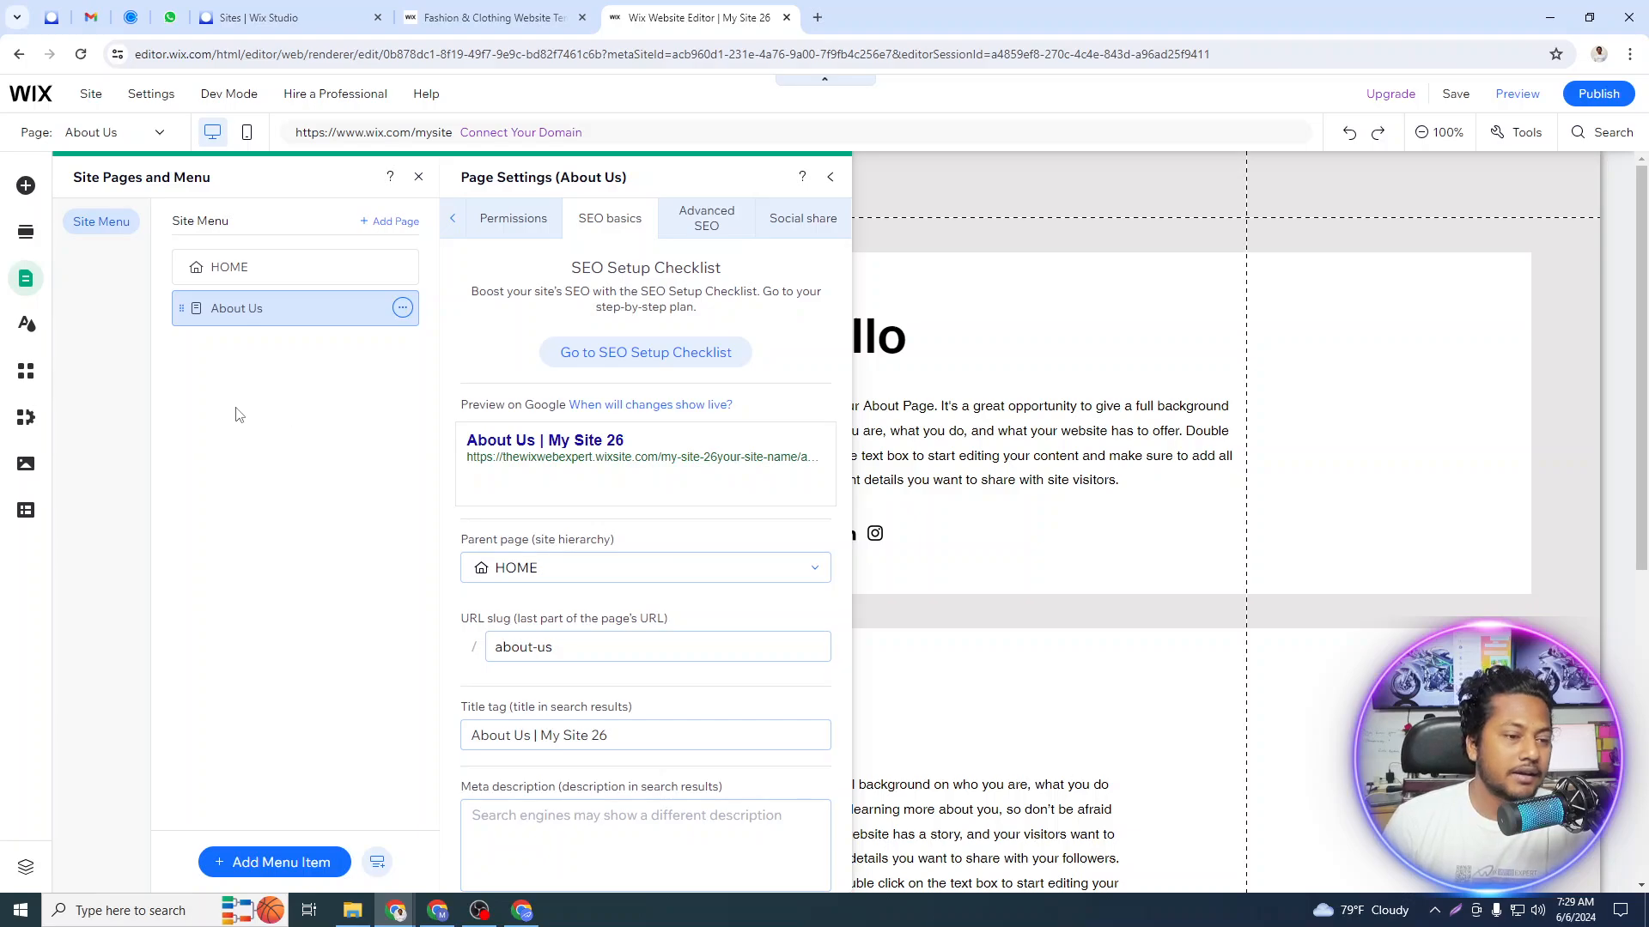
pyautogui.click(996, 258)
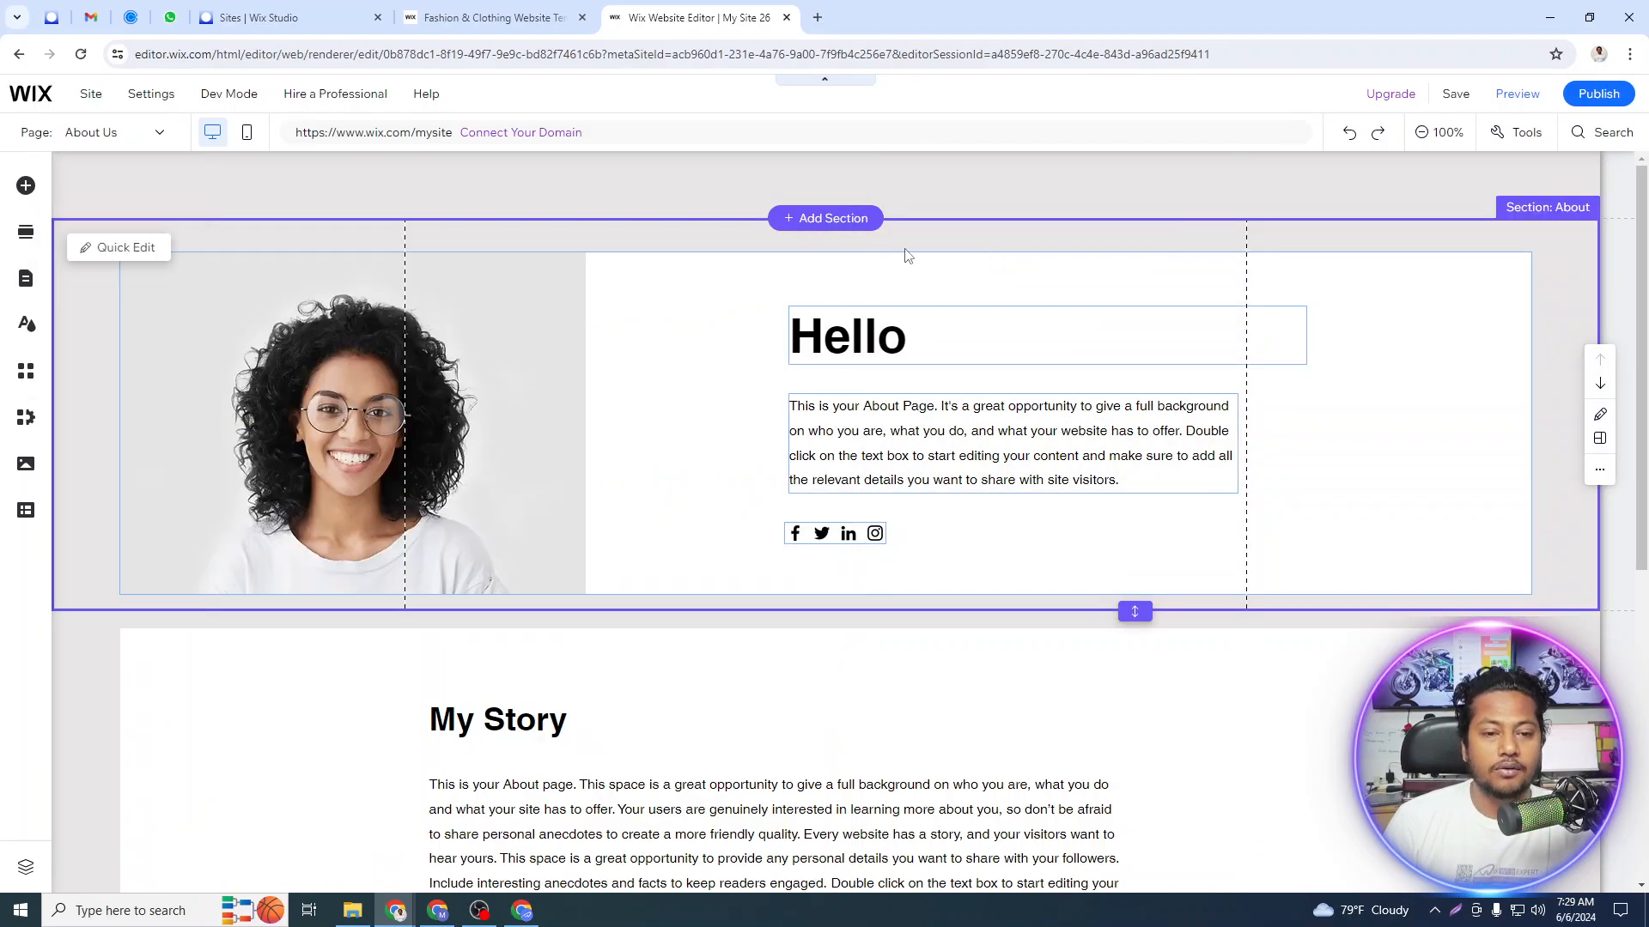
pyautogui.click(778, 418)
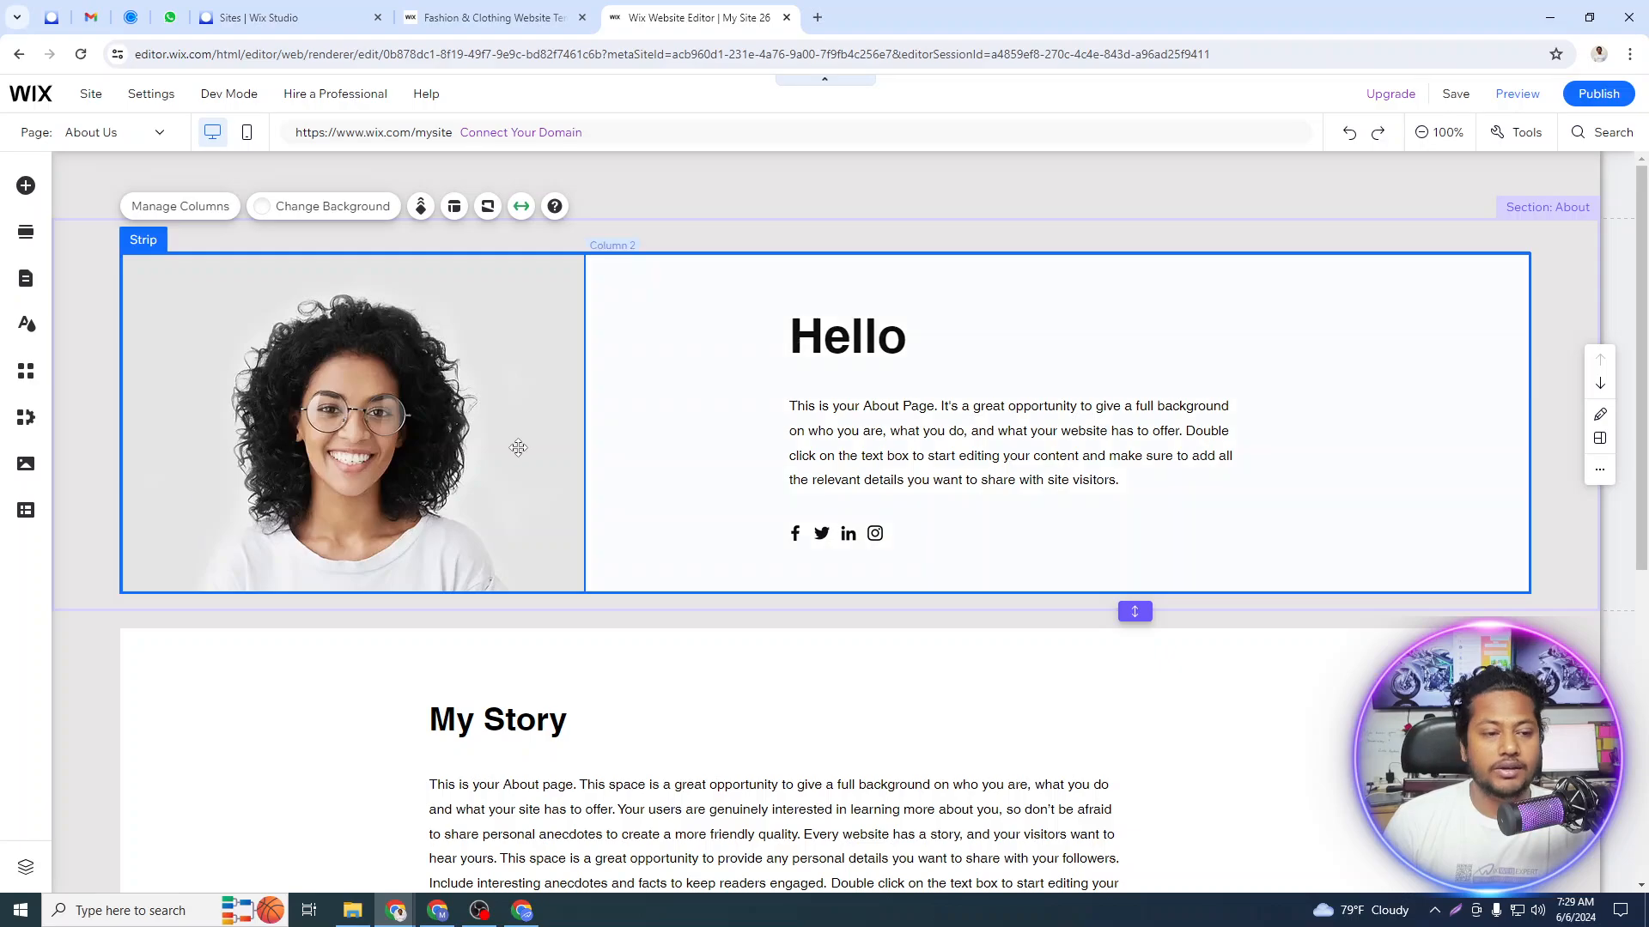
pyautogui.scroll(-3, 412, 460)
pyautogui.scroll(3, 226, 445)
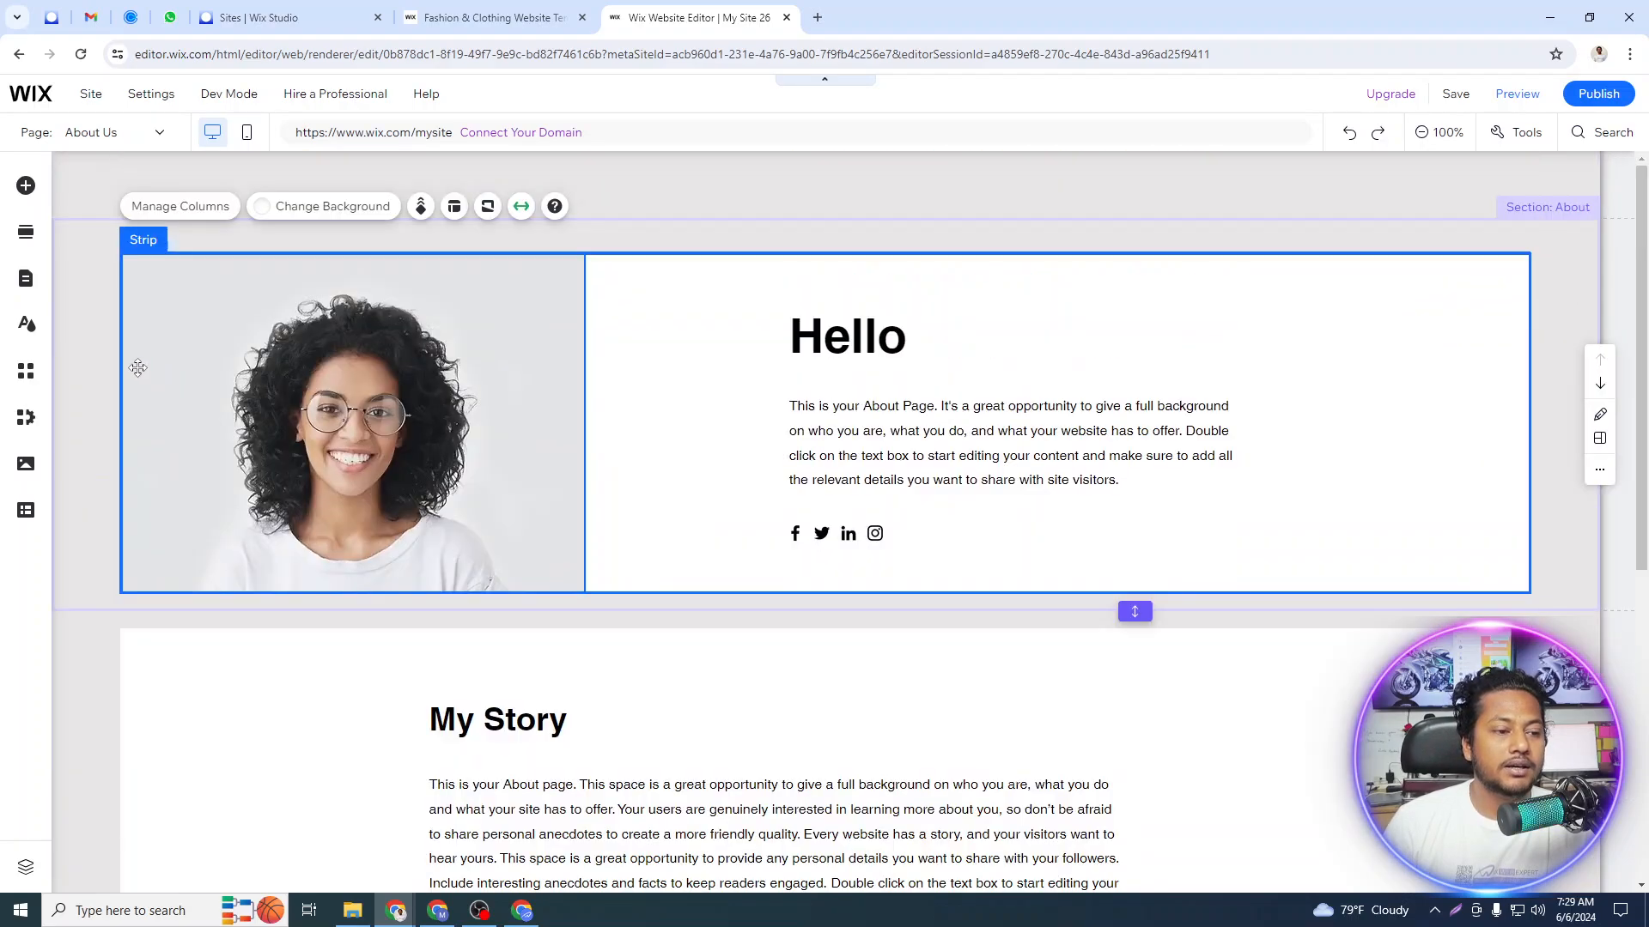
pyautogui.click(99, 331)
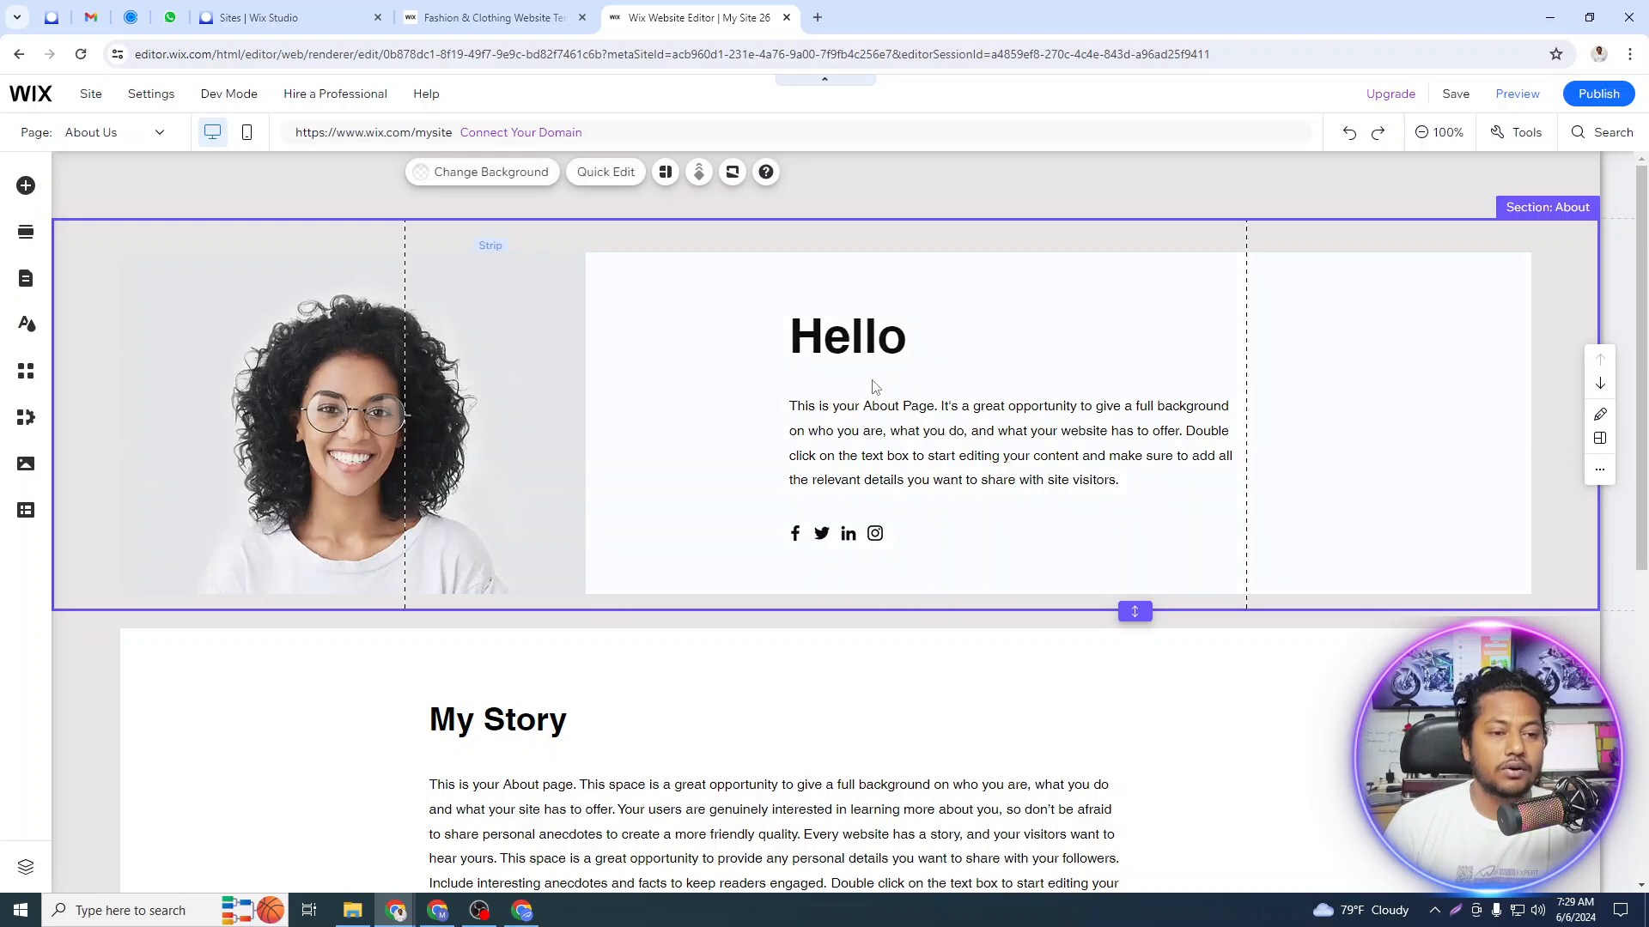
pyautogui.click(233, 297)
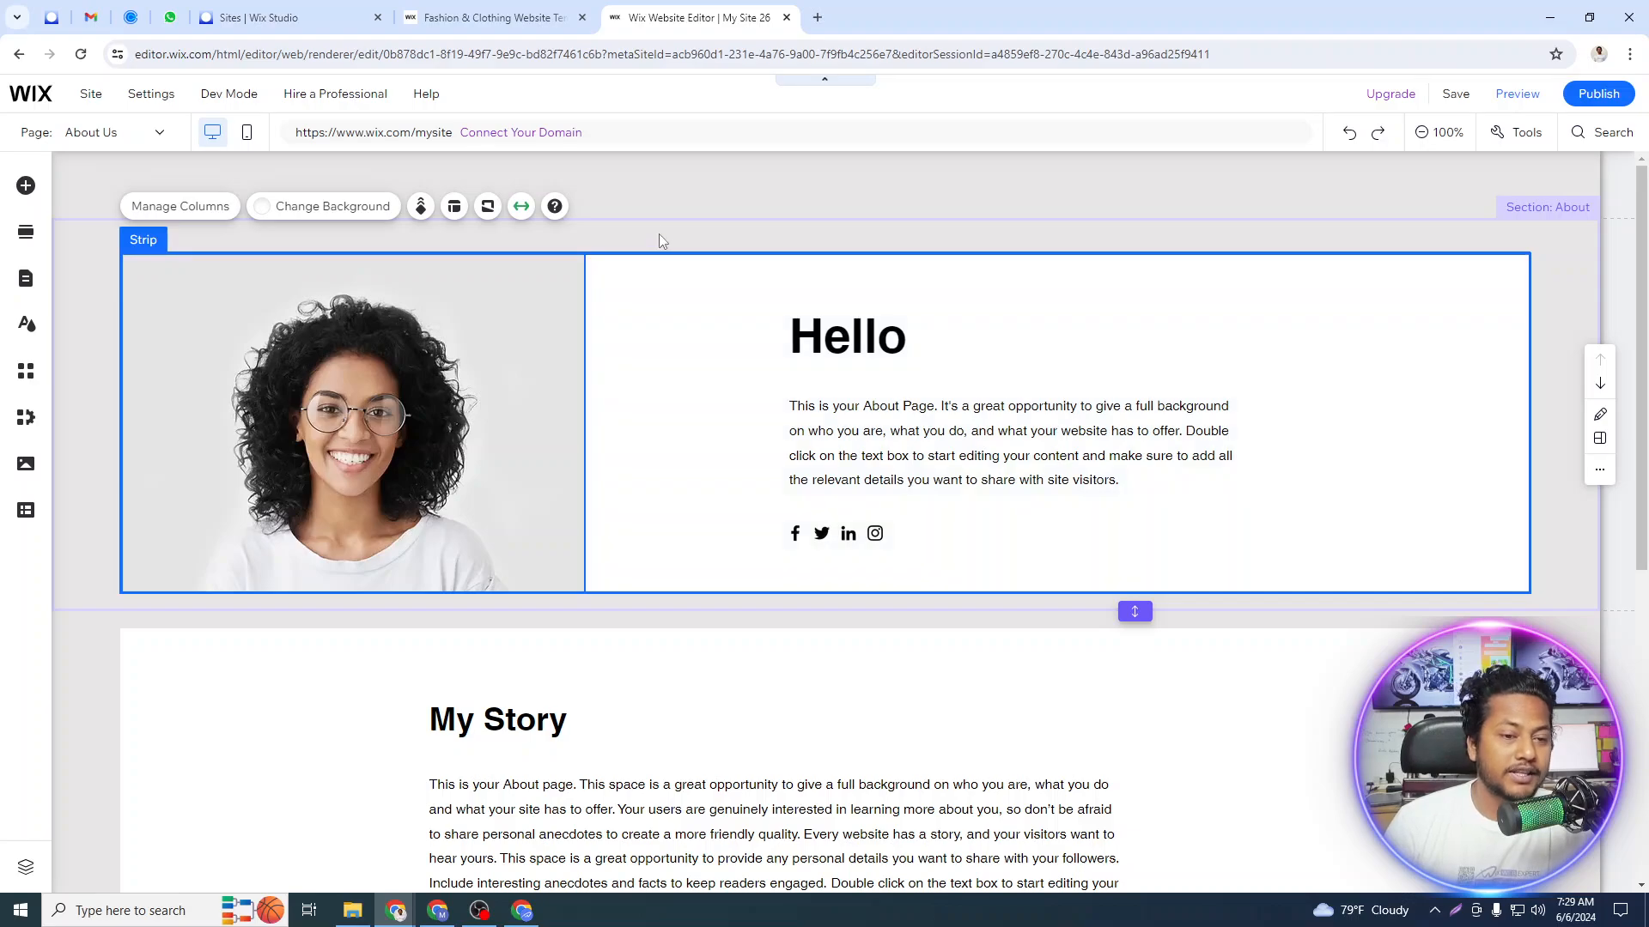
pyautogui.click(601, 242)
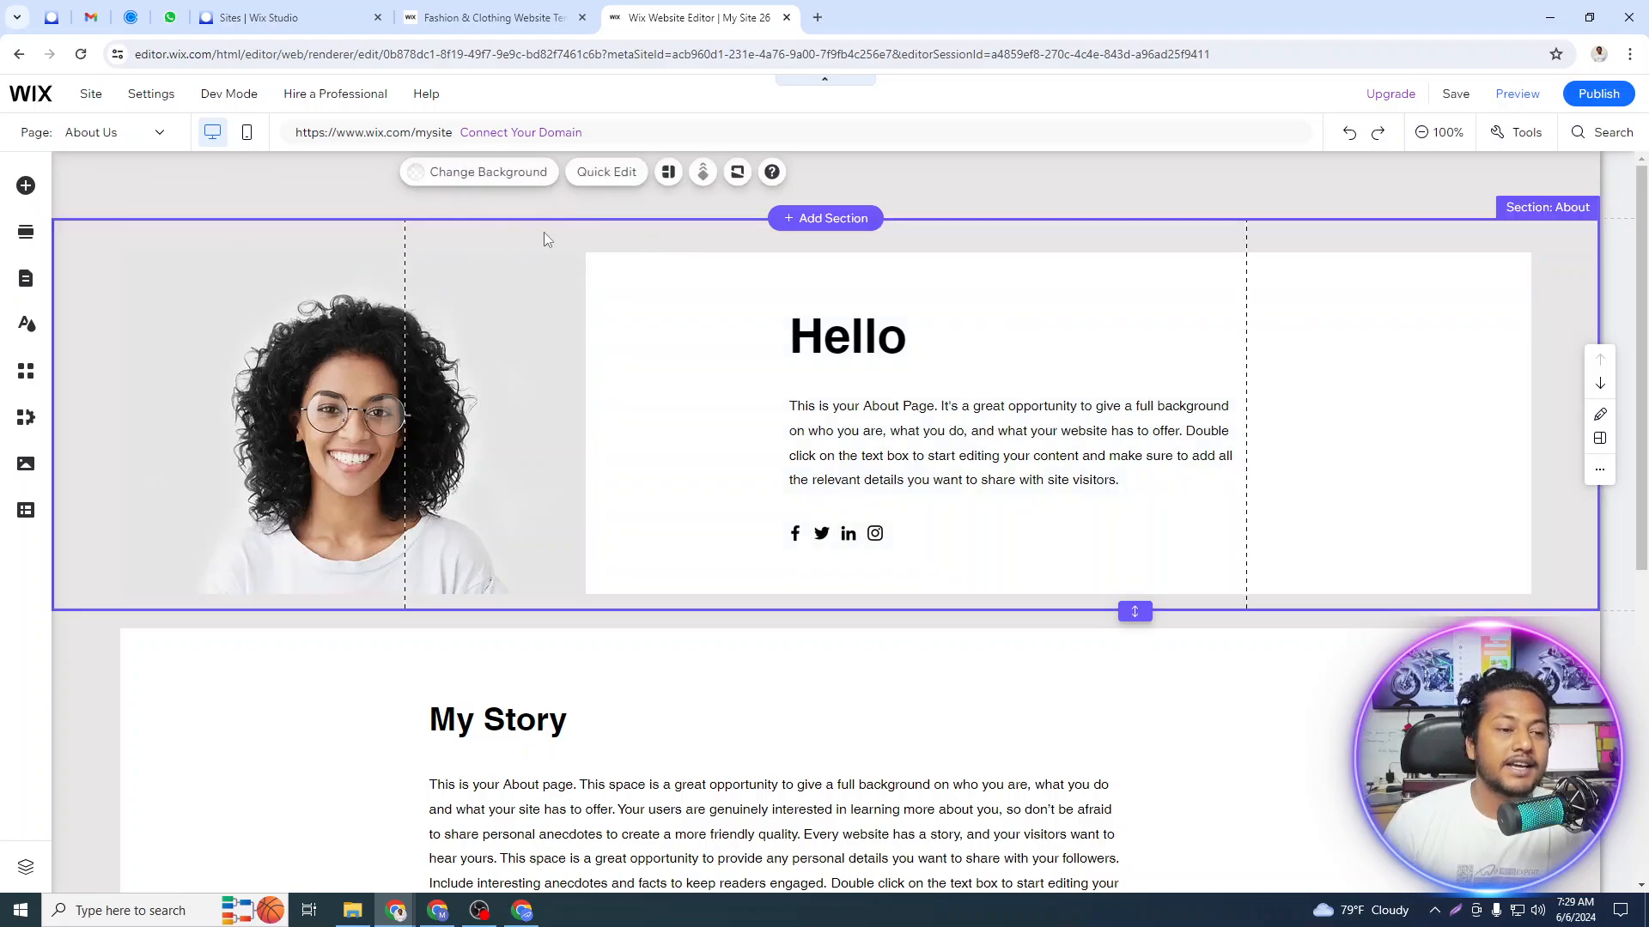
# Add the plain themed horizontal menu to the header and enlarge the header to about 98 px high.
pyautogui.click(997, 191)
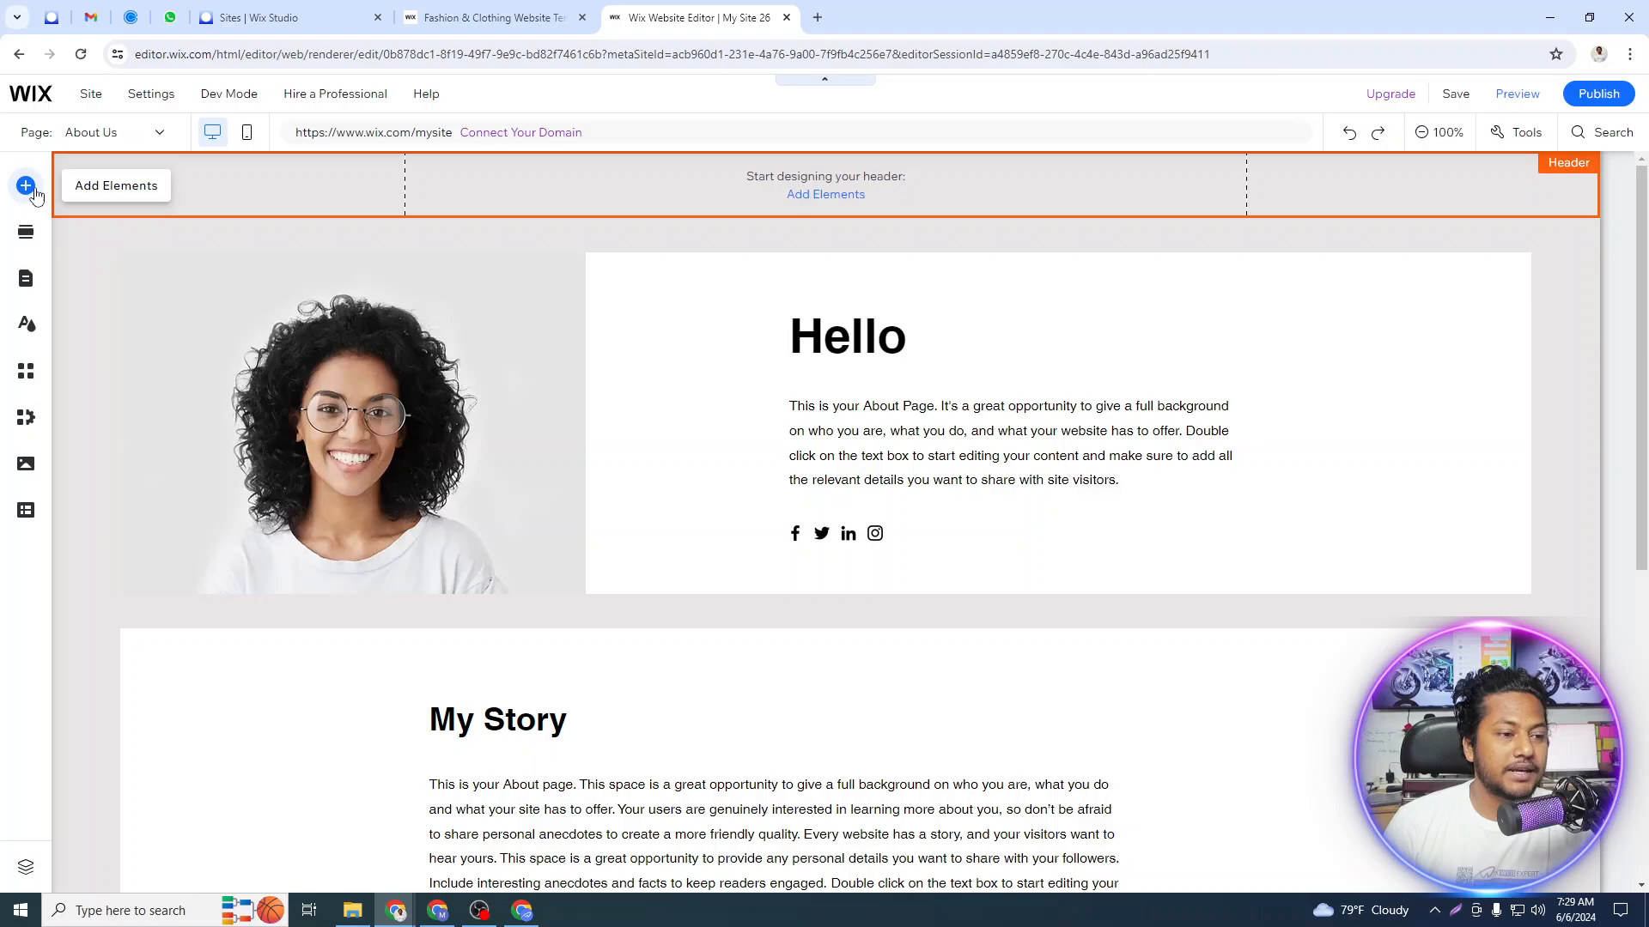
pyautogui.click(33, 192)
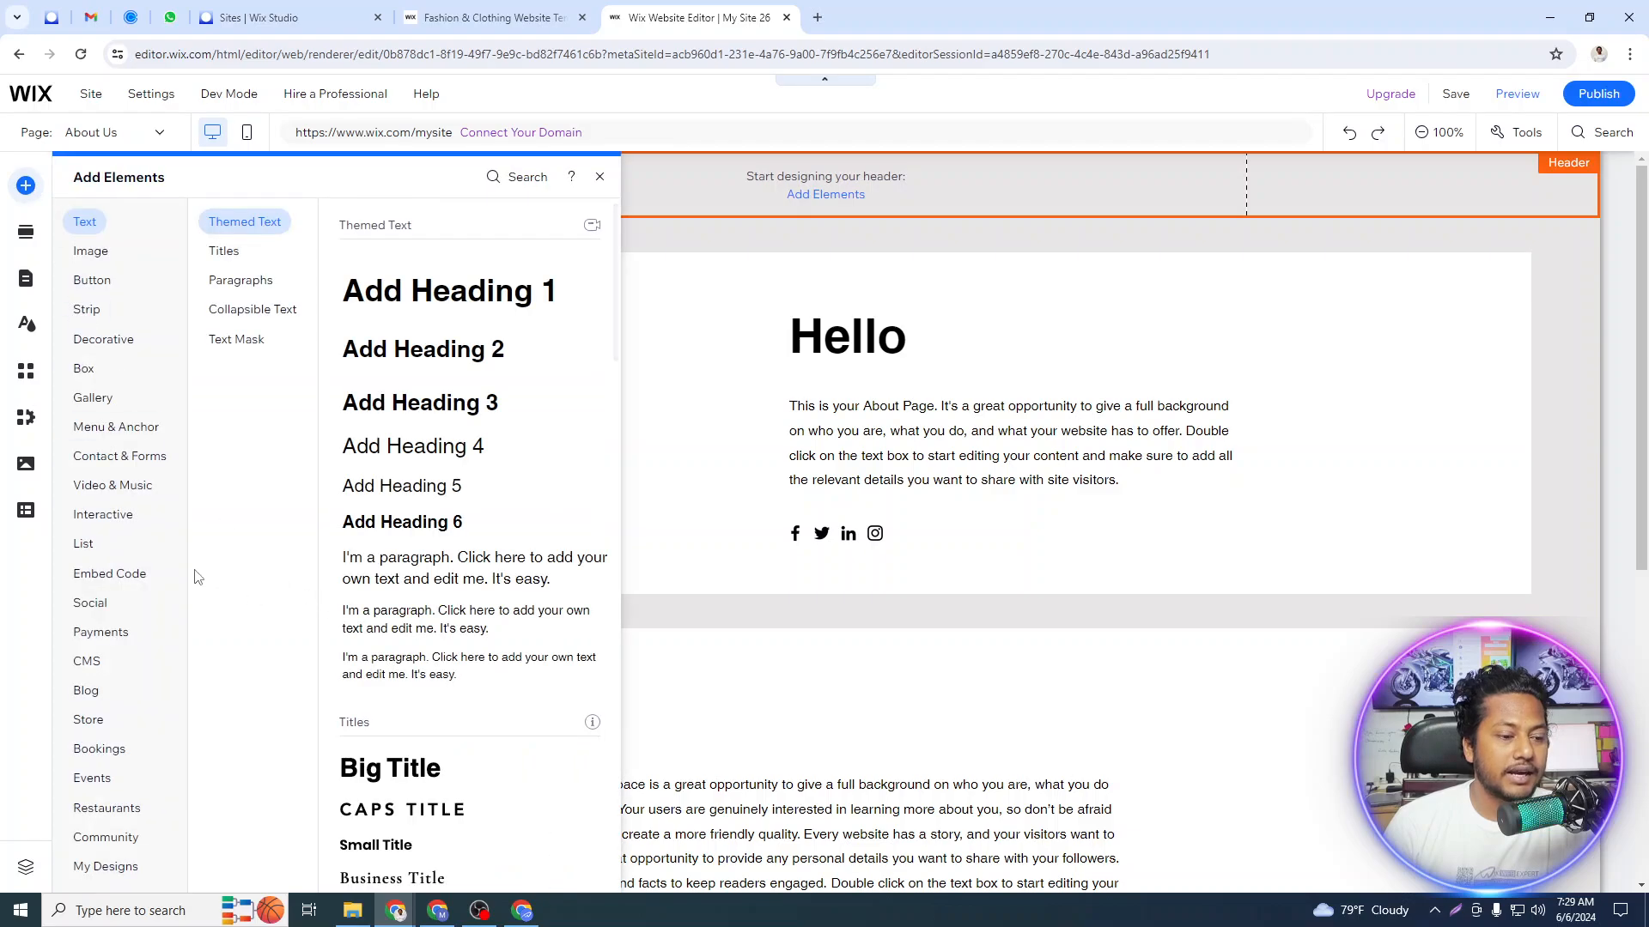
pyautogui.click(114, 455)
pyautogui.click(113, 493)
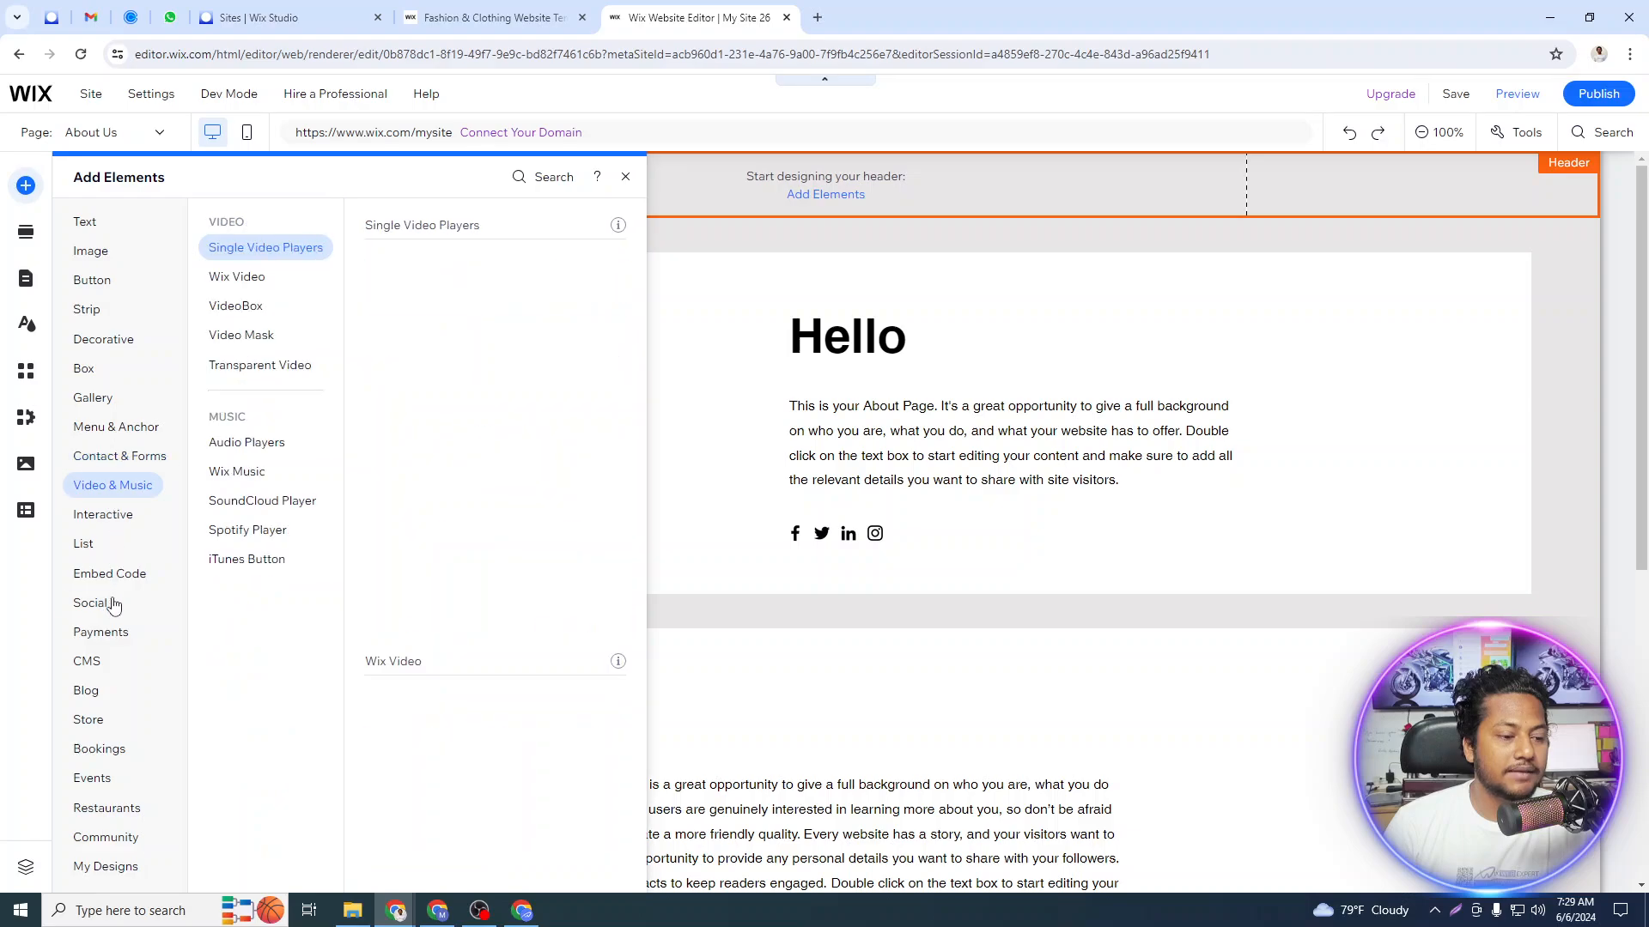
pyautogui.click(119, 428)
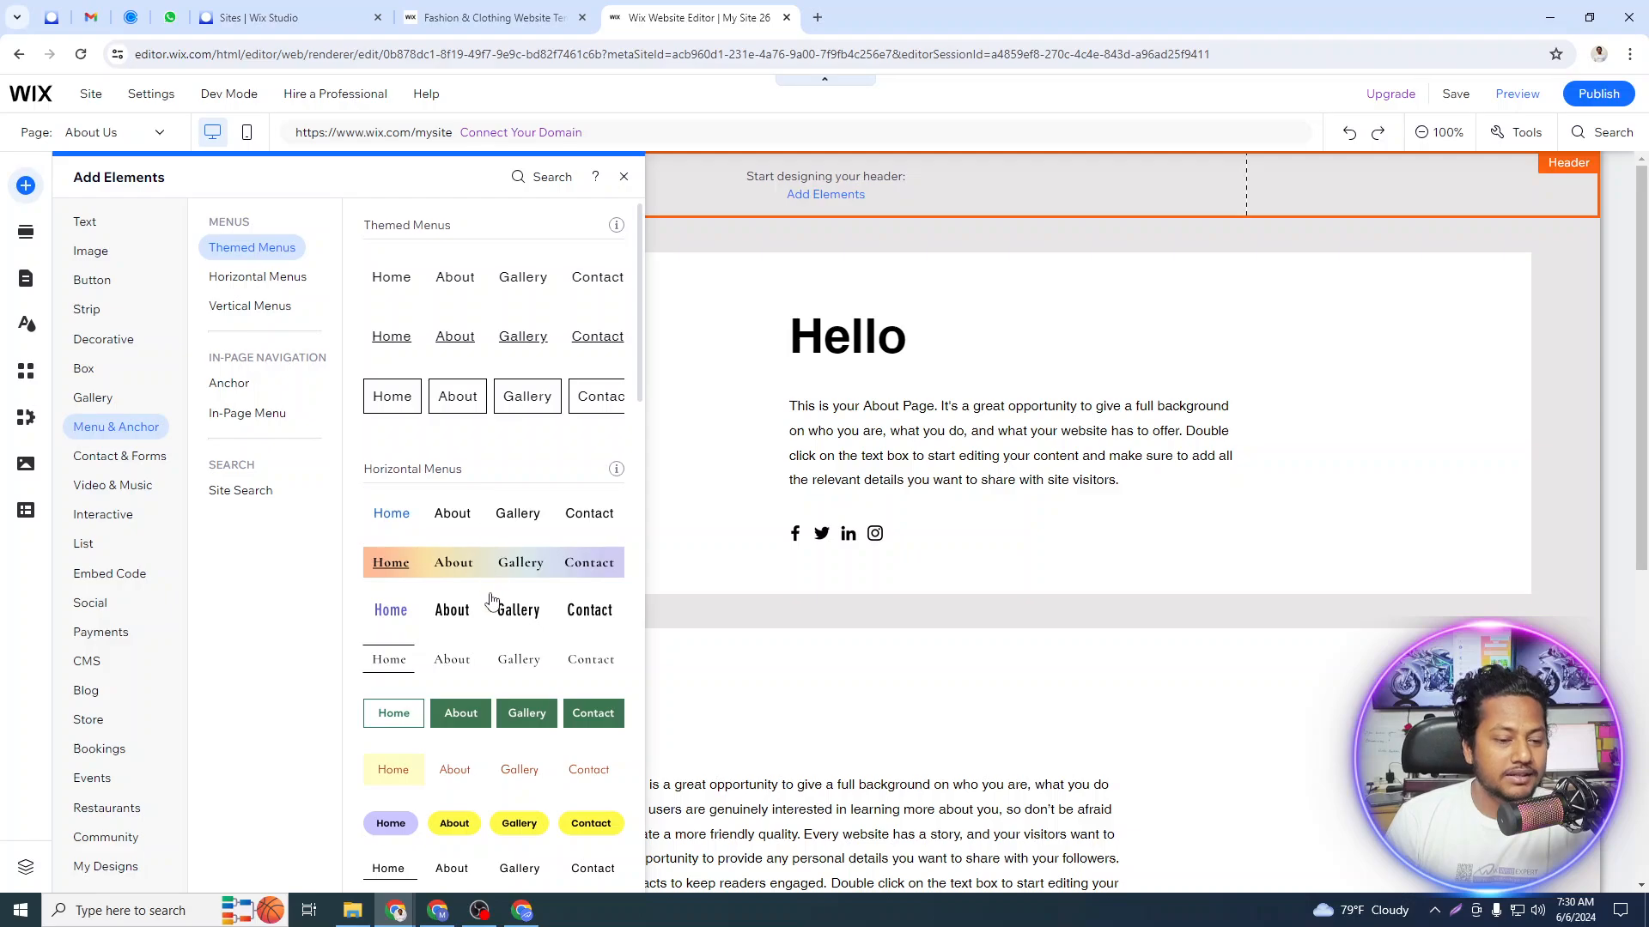
pyautogui.scroll(-4, 491, 601)
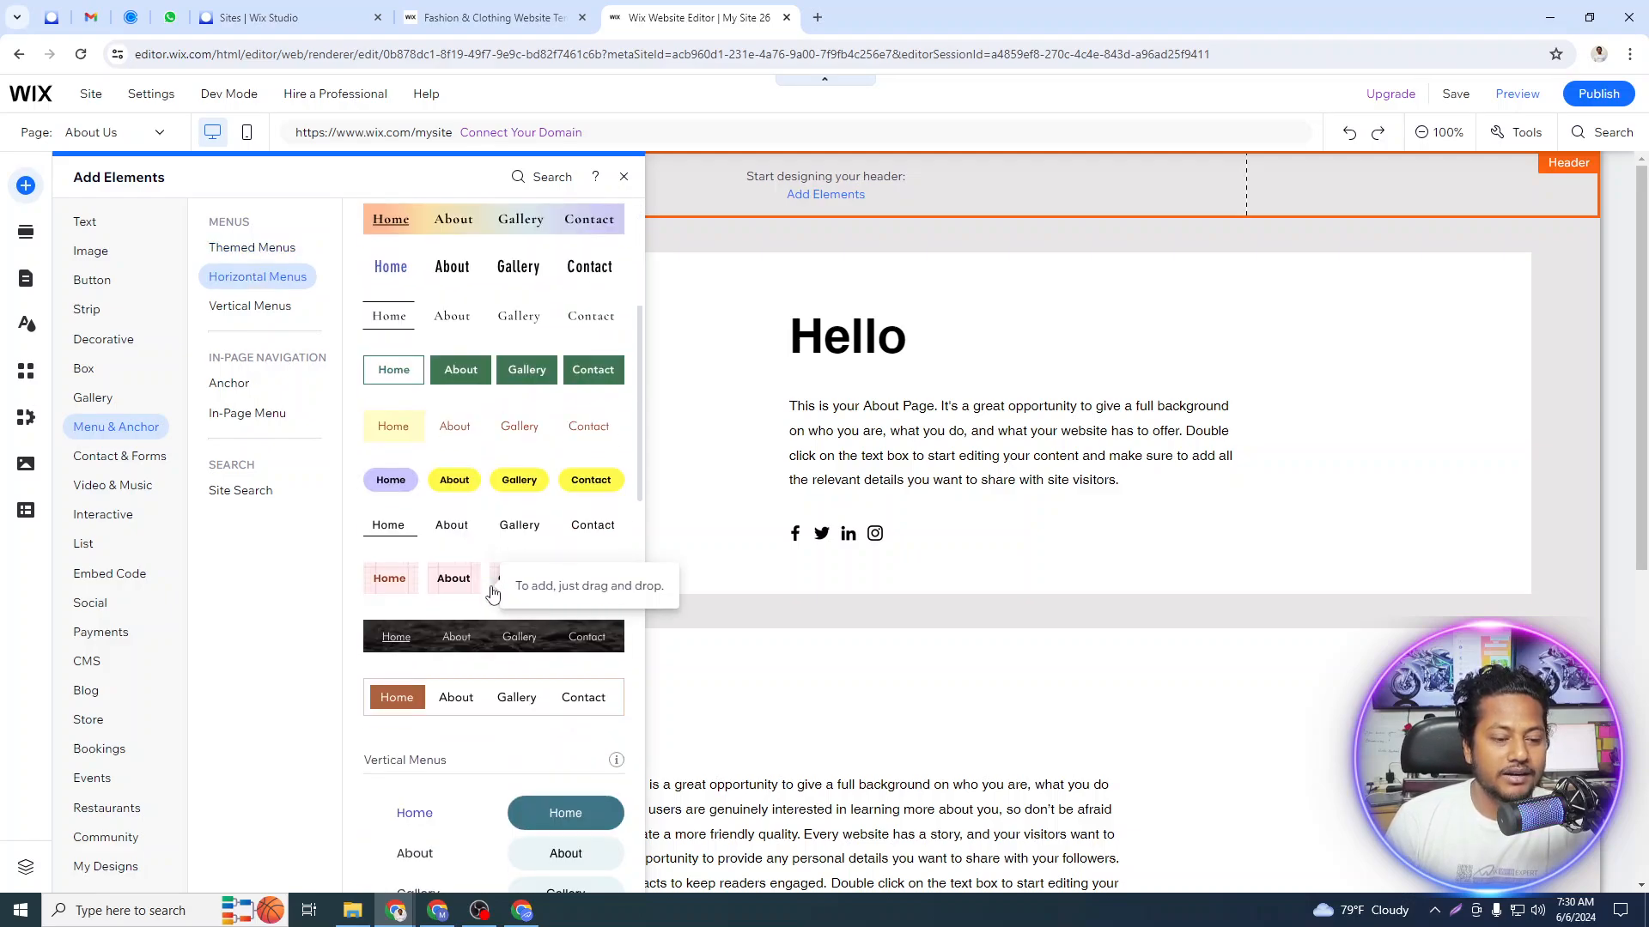
pyautogui.scroll(4, 492, 594)
pyautogui.moveTo(475, 288); pyautogui.dragTo(866, 179)
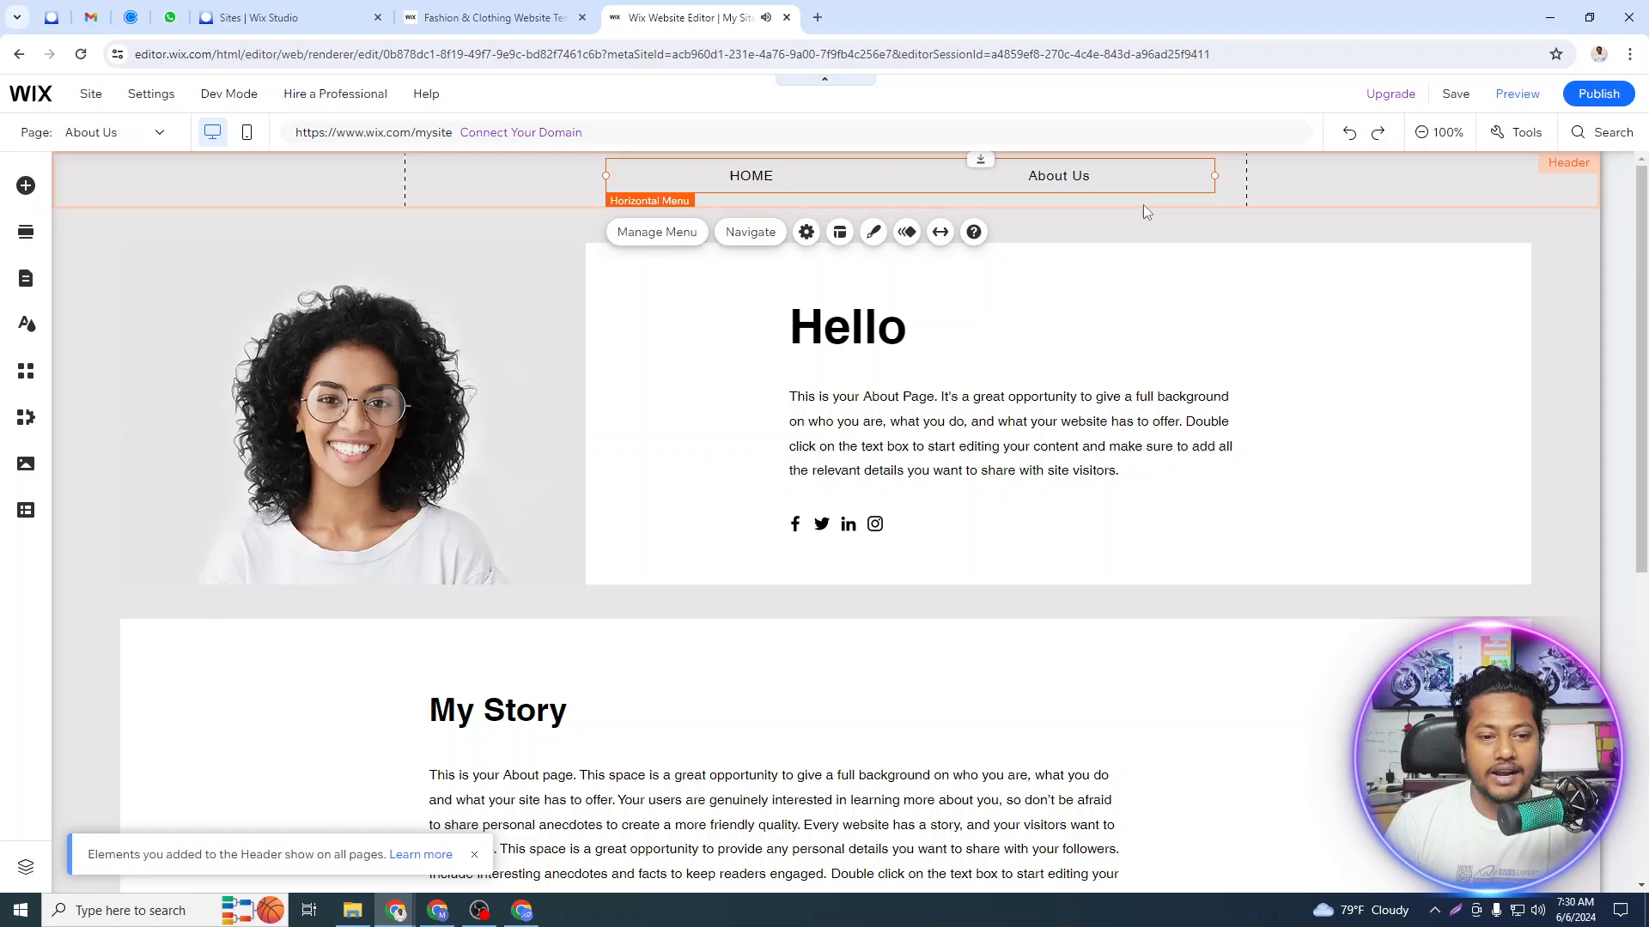
pyautogui.click(1357, 185)
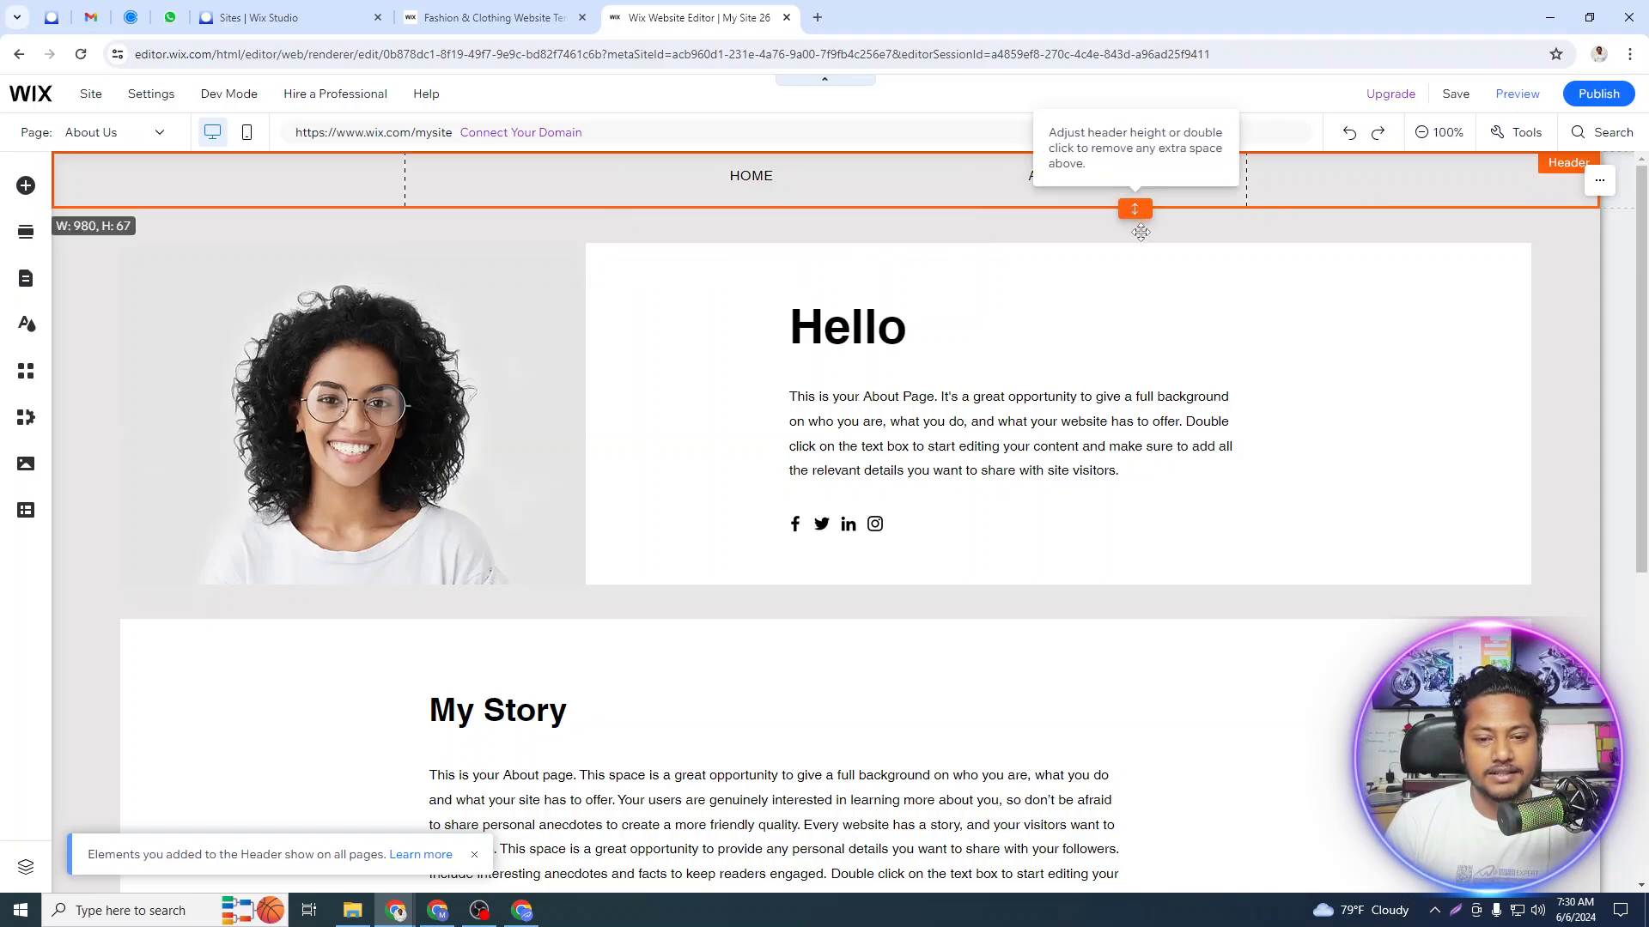
pyautogui.moveTo(1138, 219); pyautogui.dragTo(1138, 245)
# Show the editing toolbar and center the horizontal menu both horizontally and vertically in the header.
pyautogui.click(1080, 180)
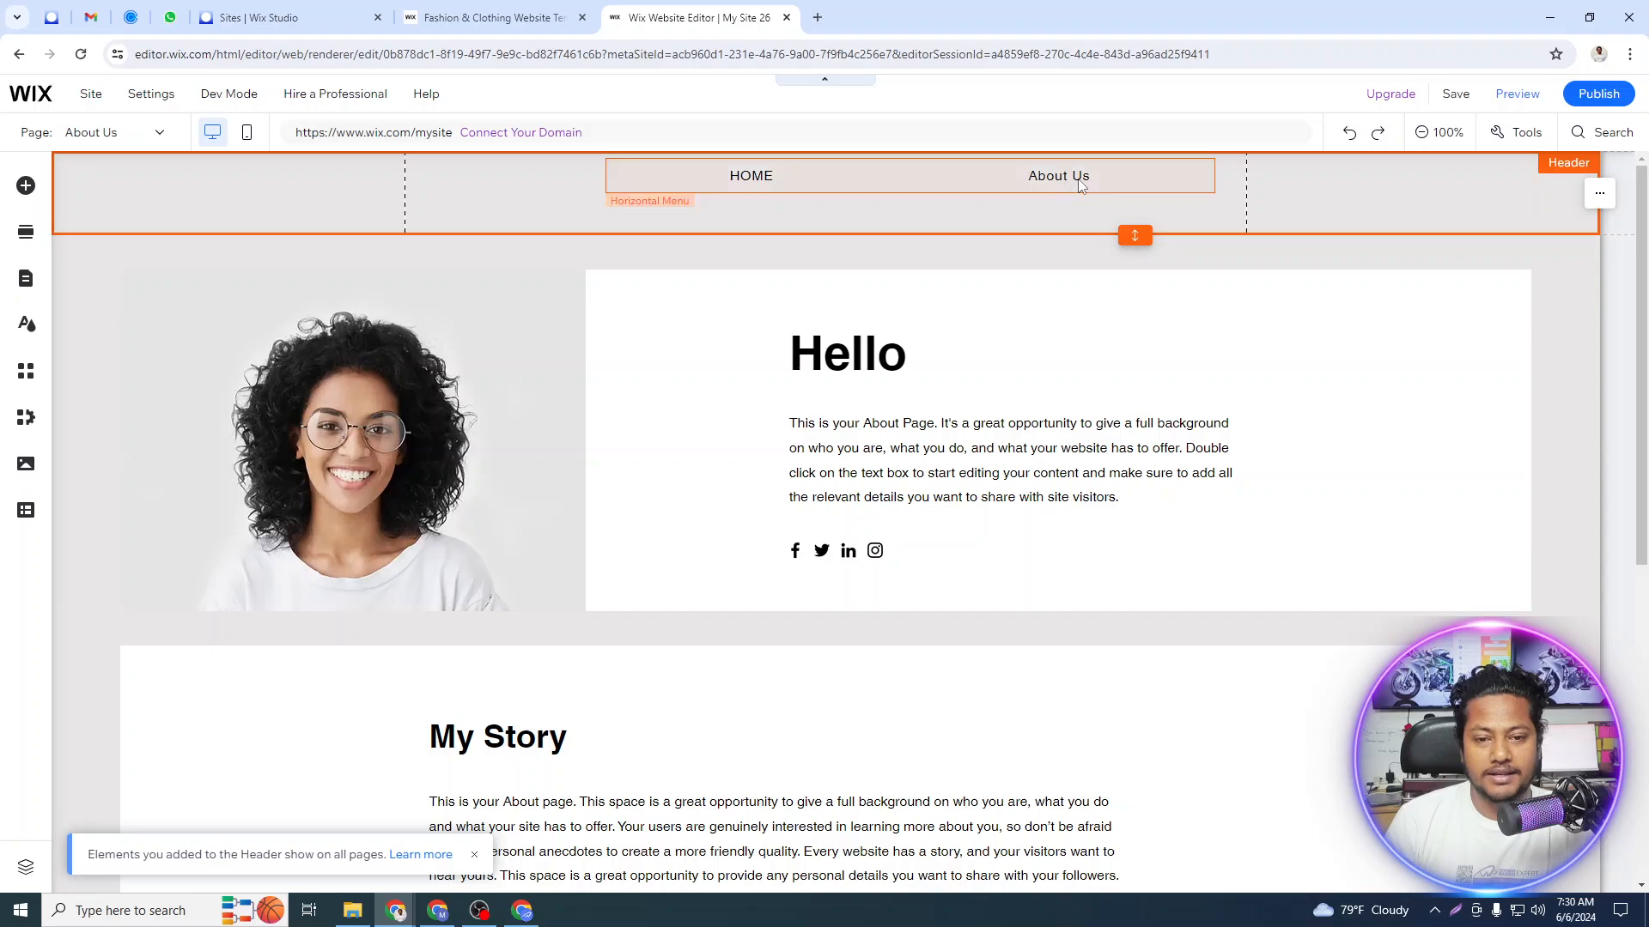
pyautogui.click(1504, 135)
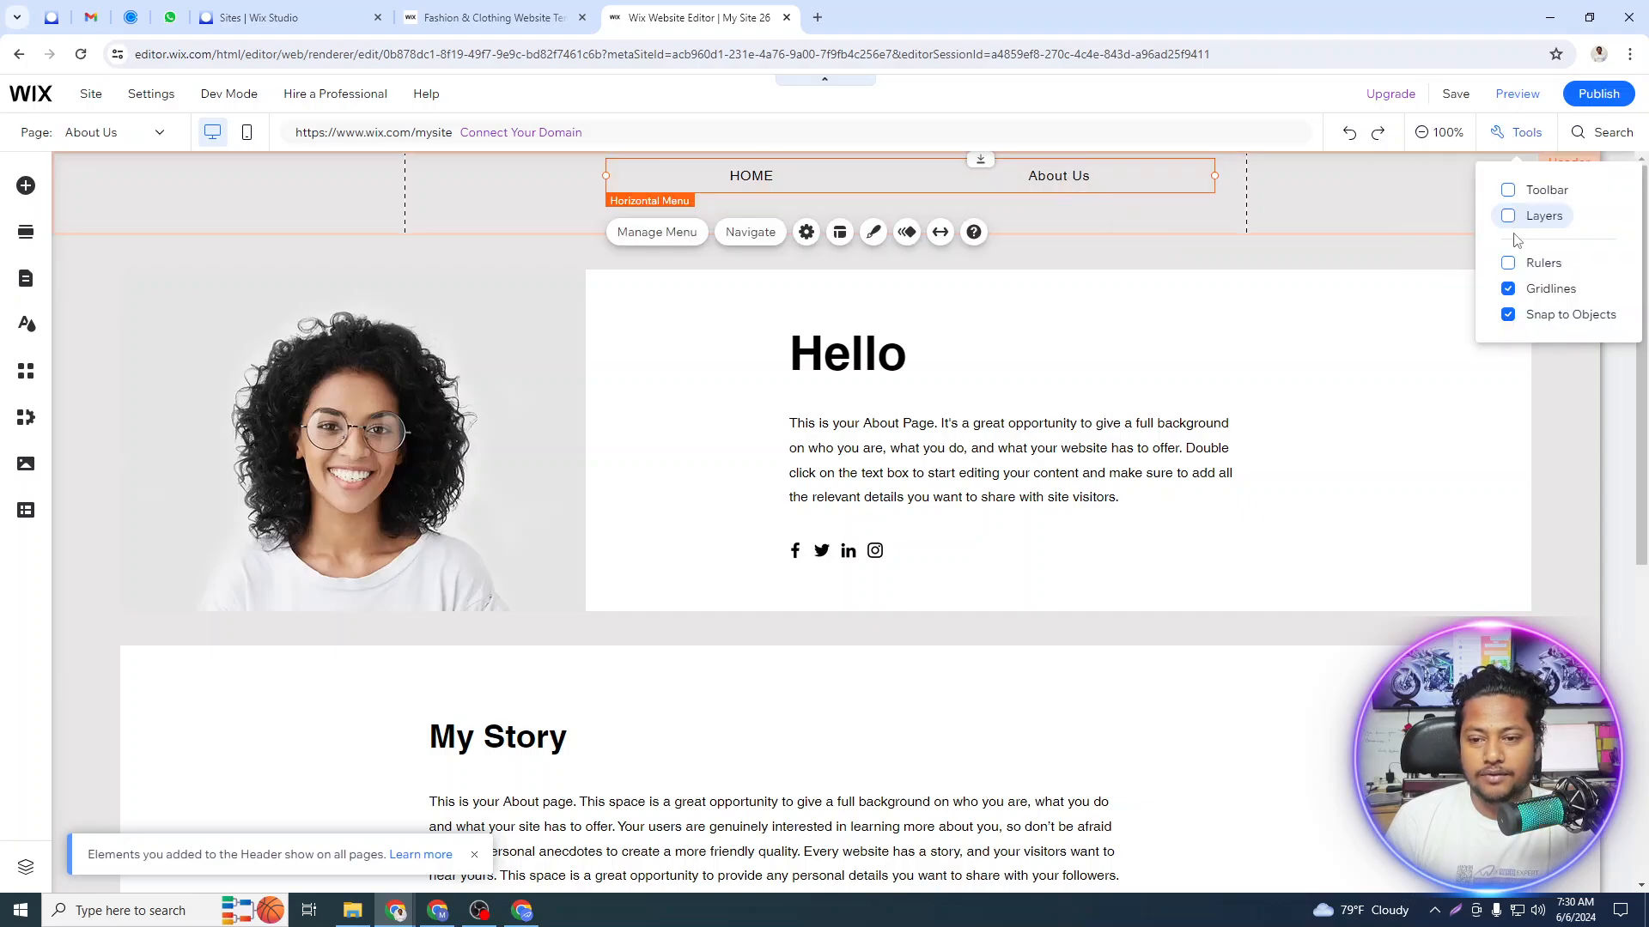
pyautogui.click(1527, 187)
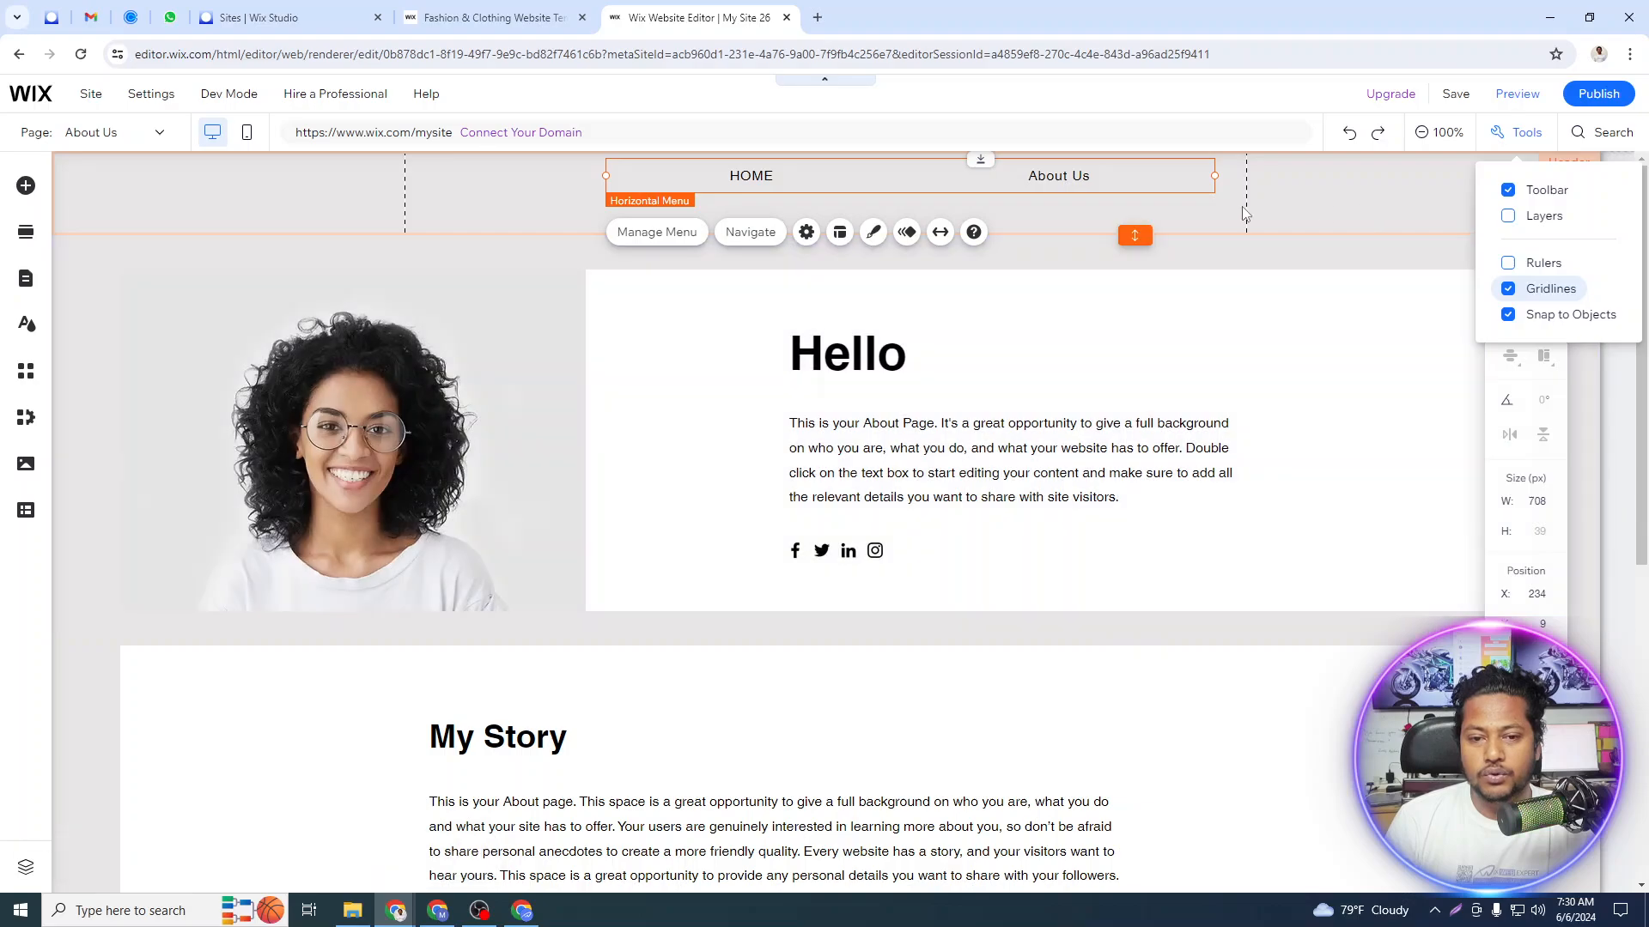
pyautogui.click(1240, 211)
pyautogui.click(1063, 170)
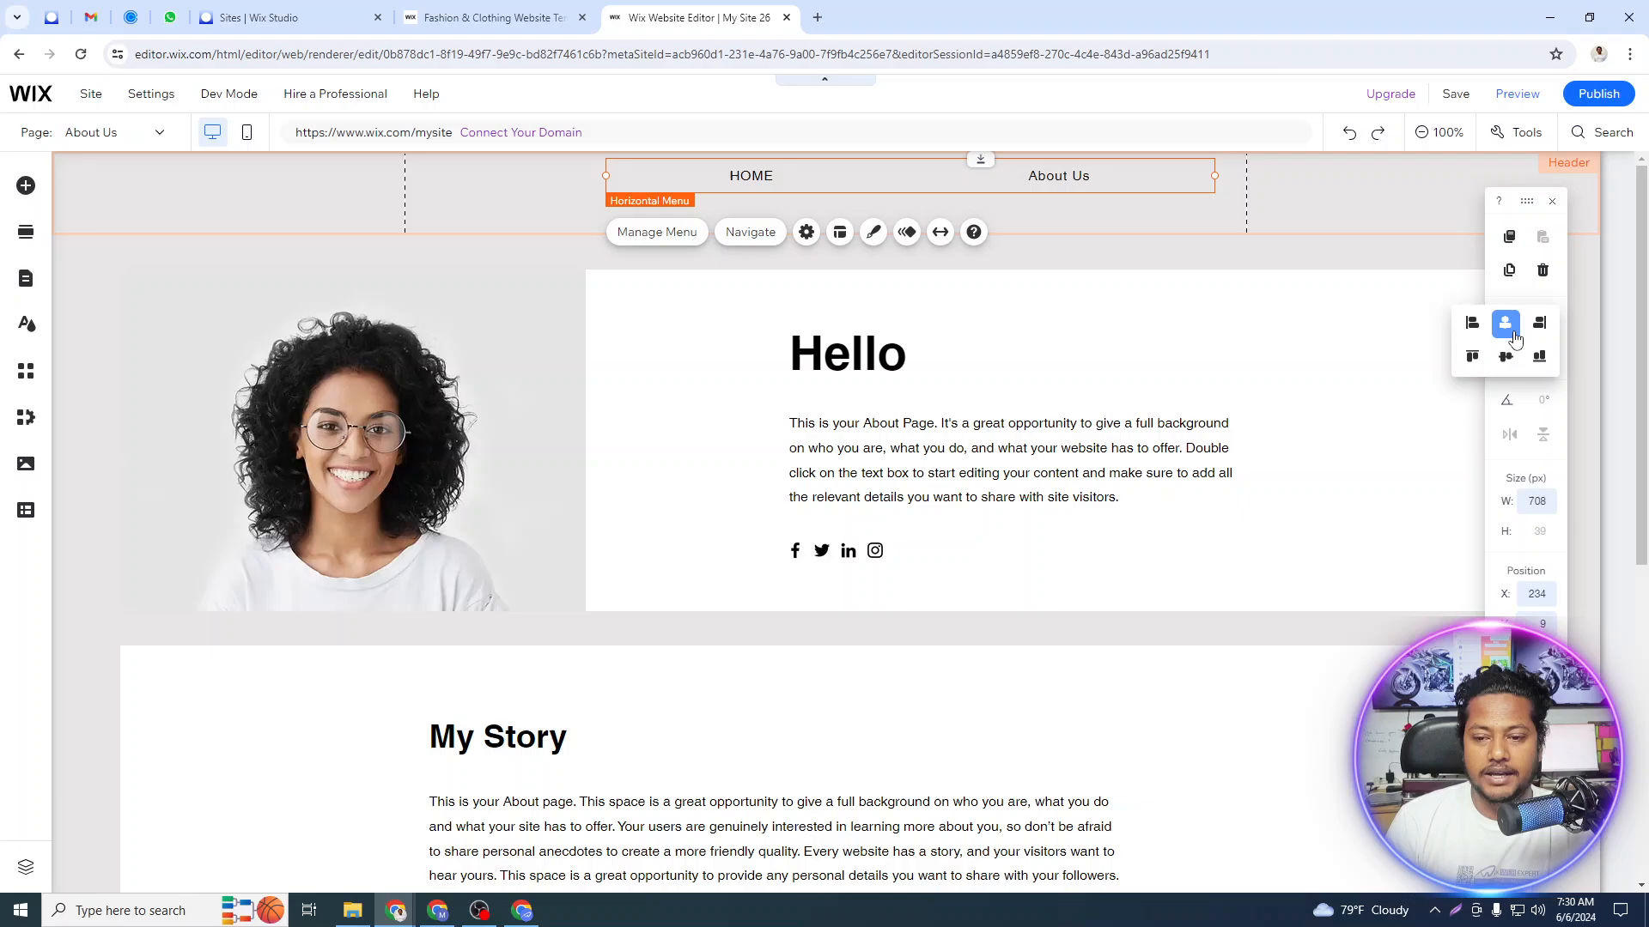
pyautogui.click(1505, 323)
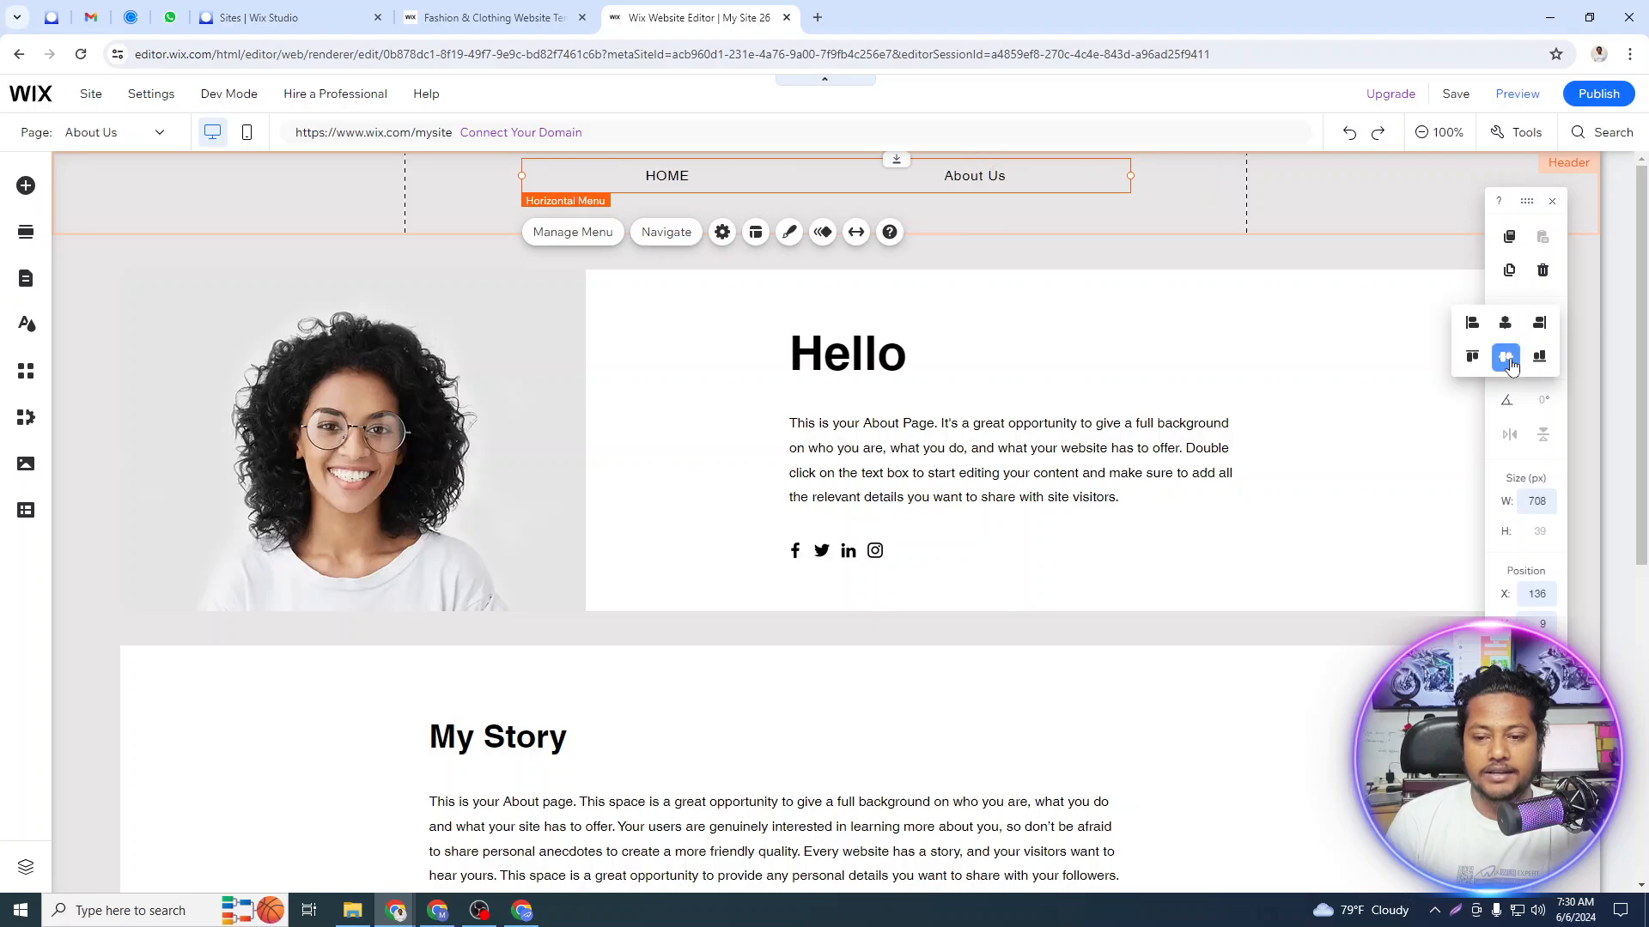
pyautogui.click(1506, 357)
pyautogui.click(1306, 214)
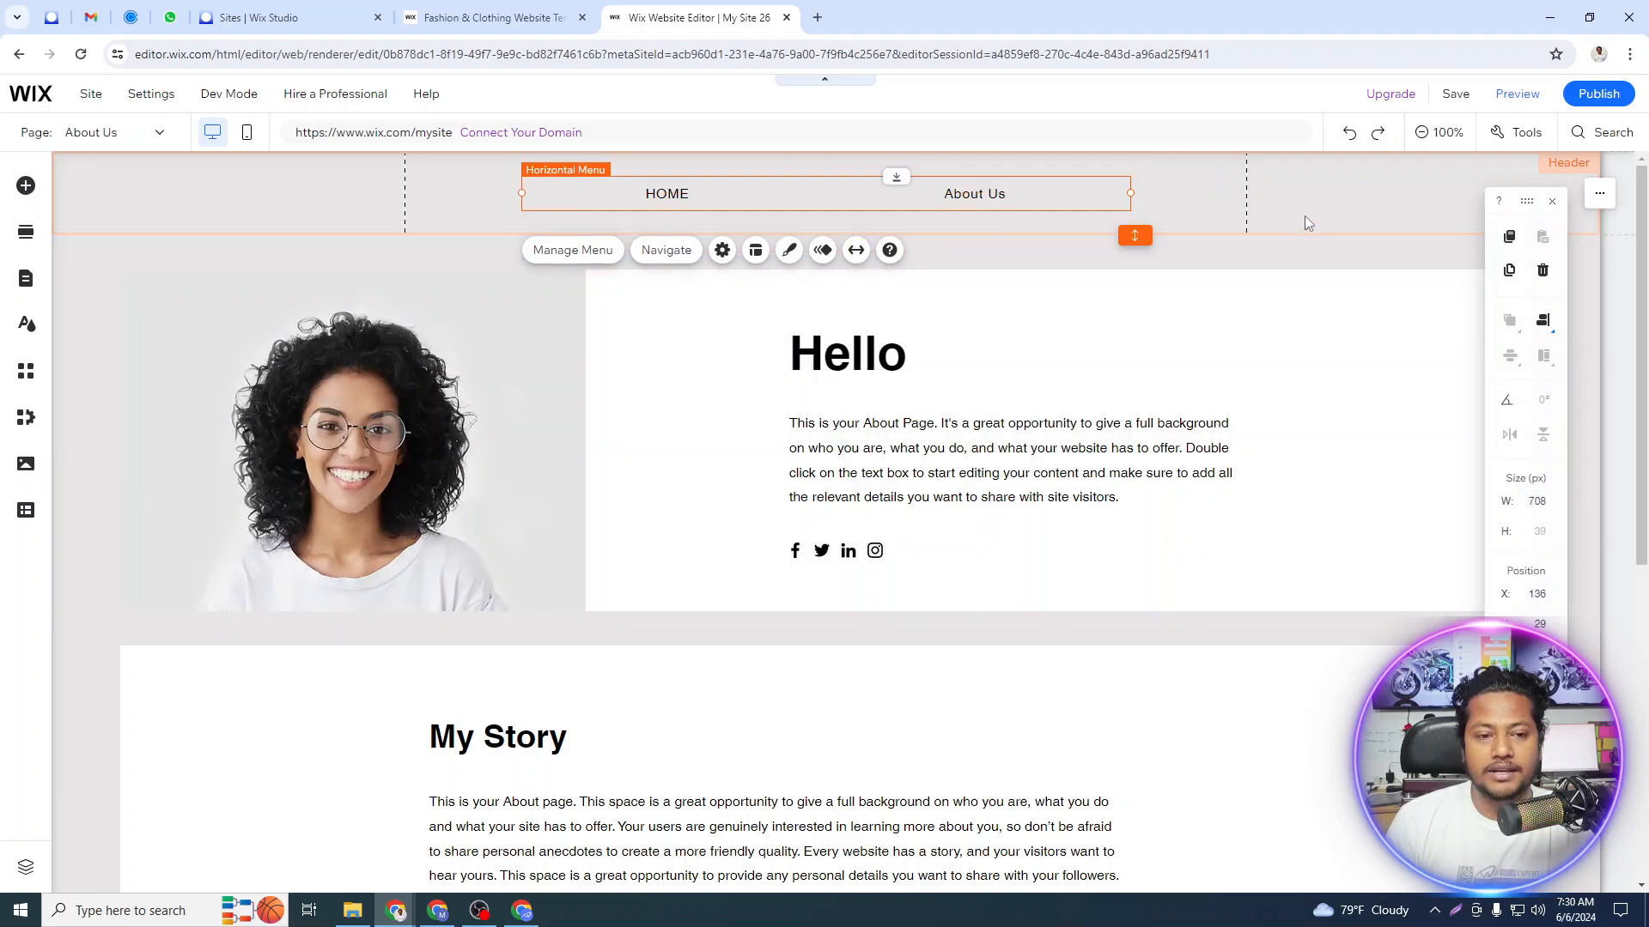
# Narrow the header menu to about 541 px wide and center it horizontally on the page again.
pyautogui.click(987, 203)
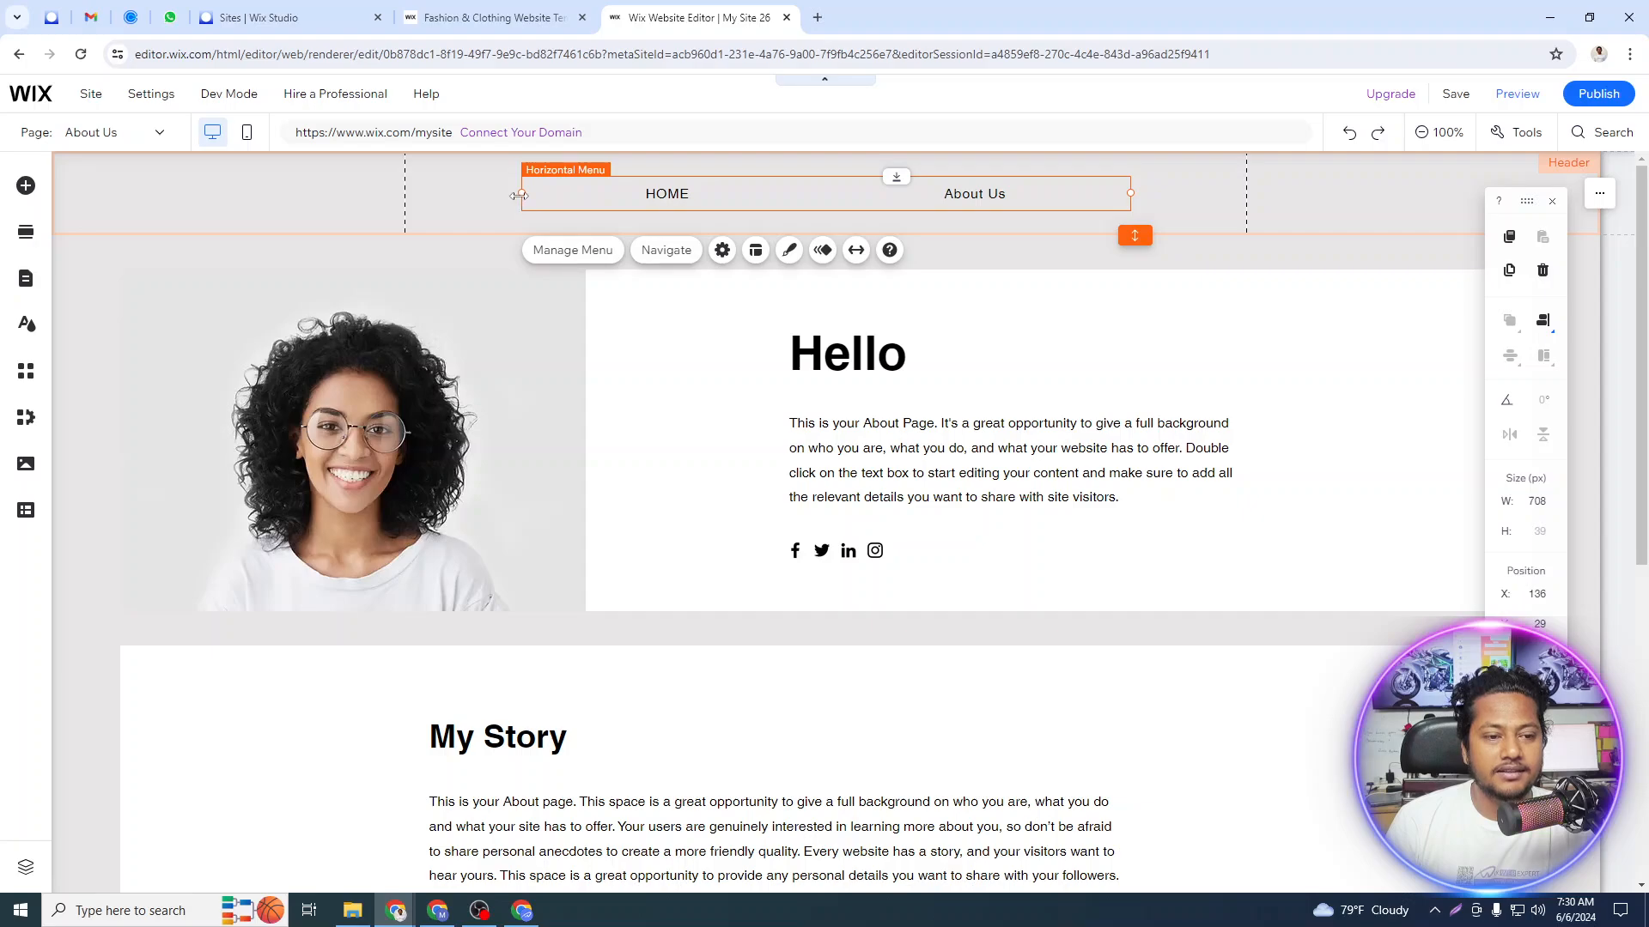
pyautogui.moveTo(517, 196); pyautogui.dragTo(664, 193)
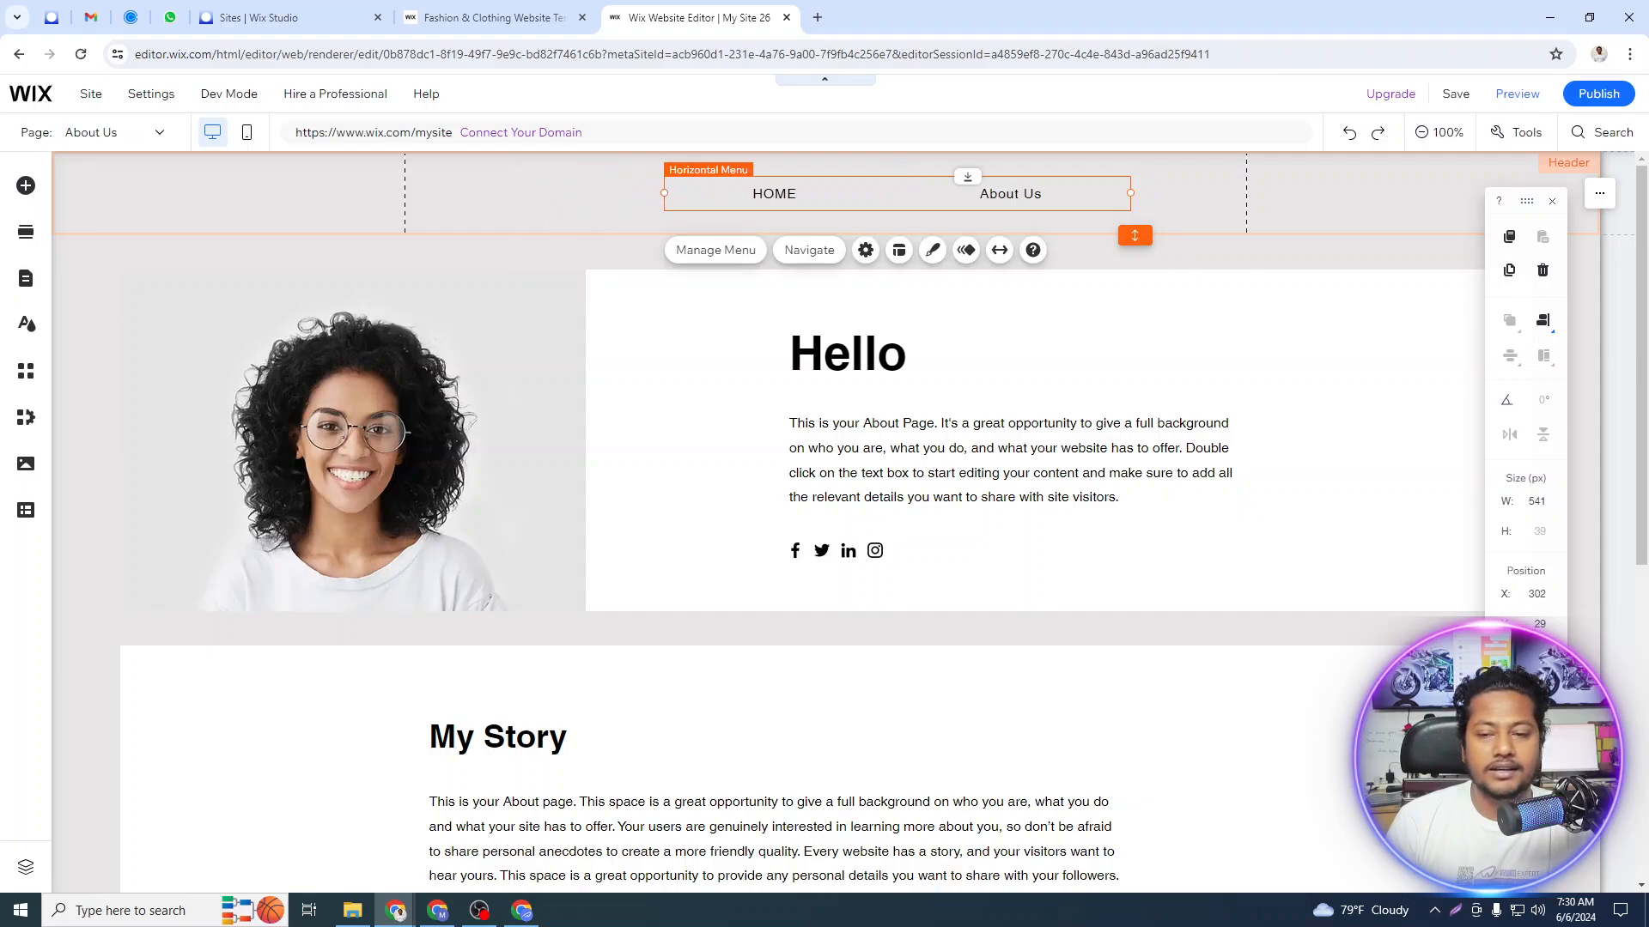
pyautogui.click(1543, 320)
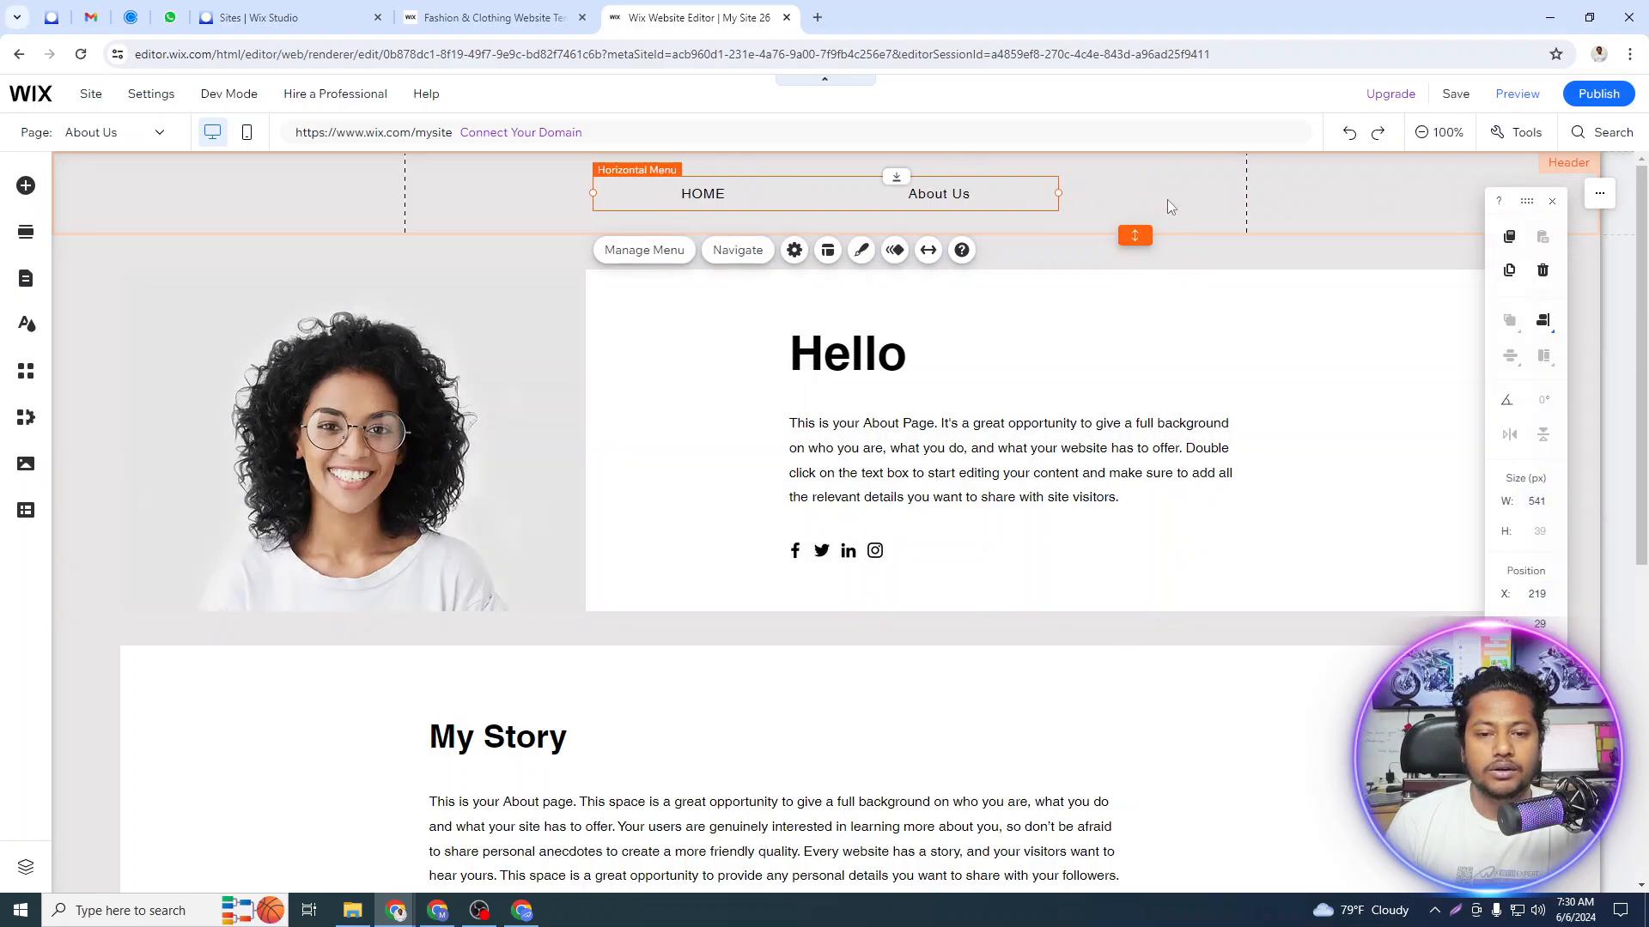
pyautogui.click(1167, 203)
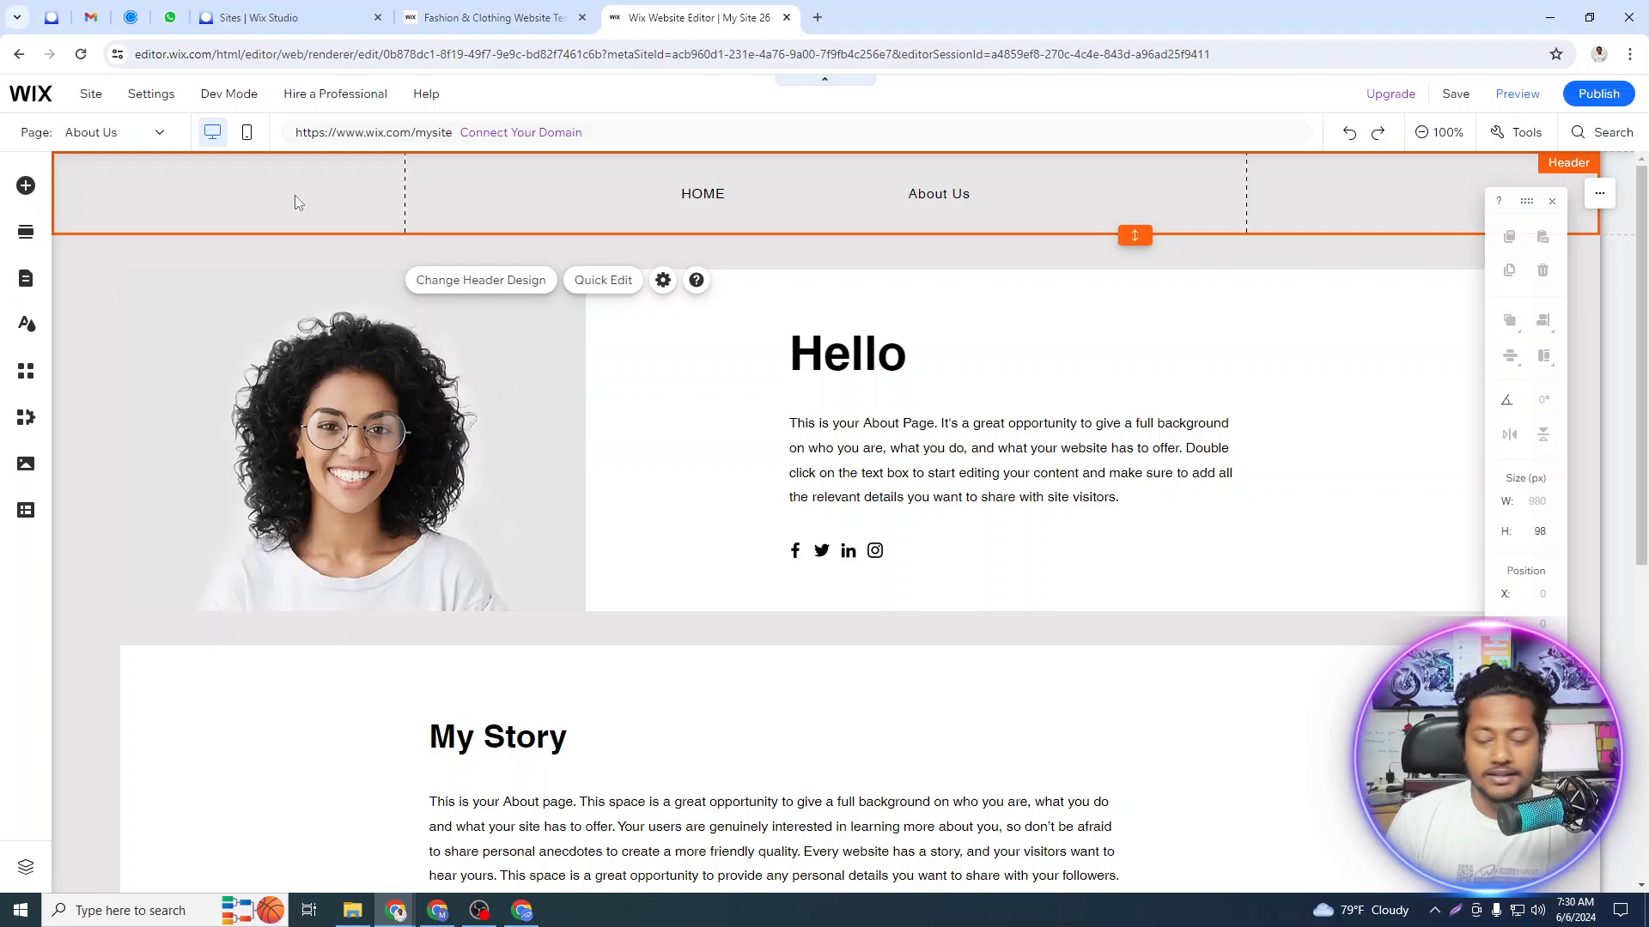
# Rename the HOME page as Home in the site menu and open that page for editing.
pyautogui.click(109, 143)
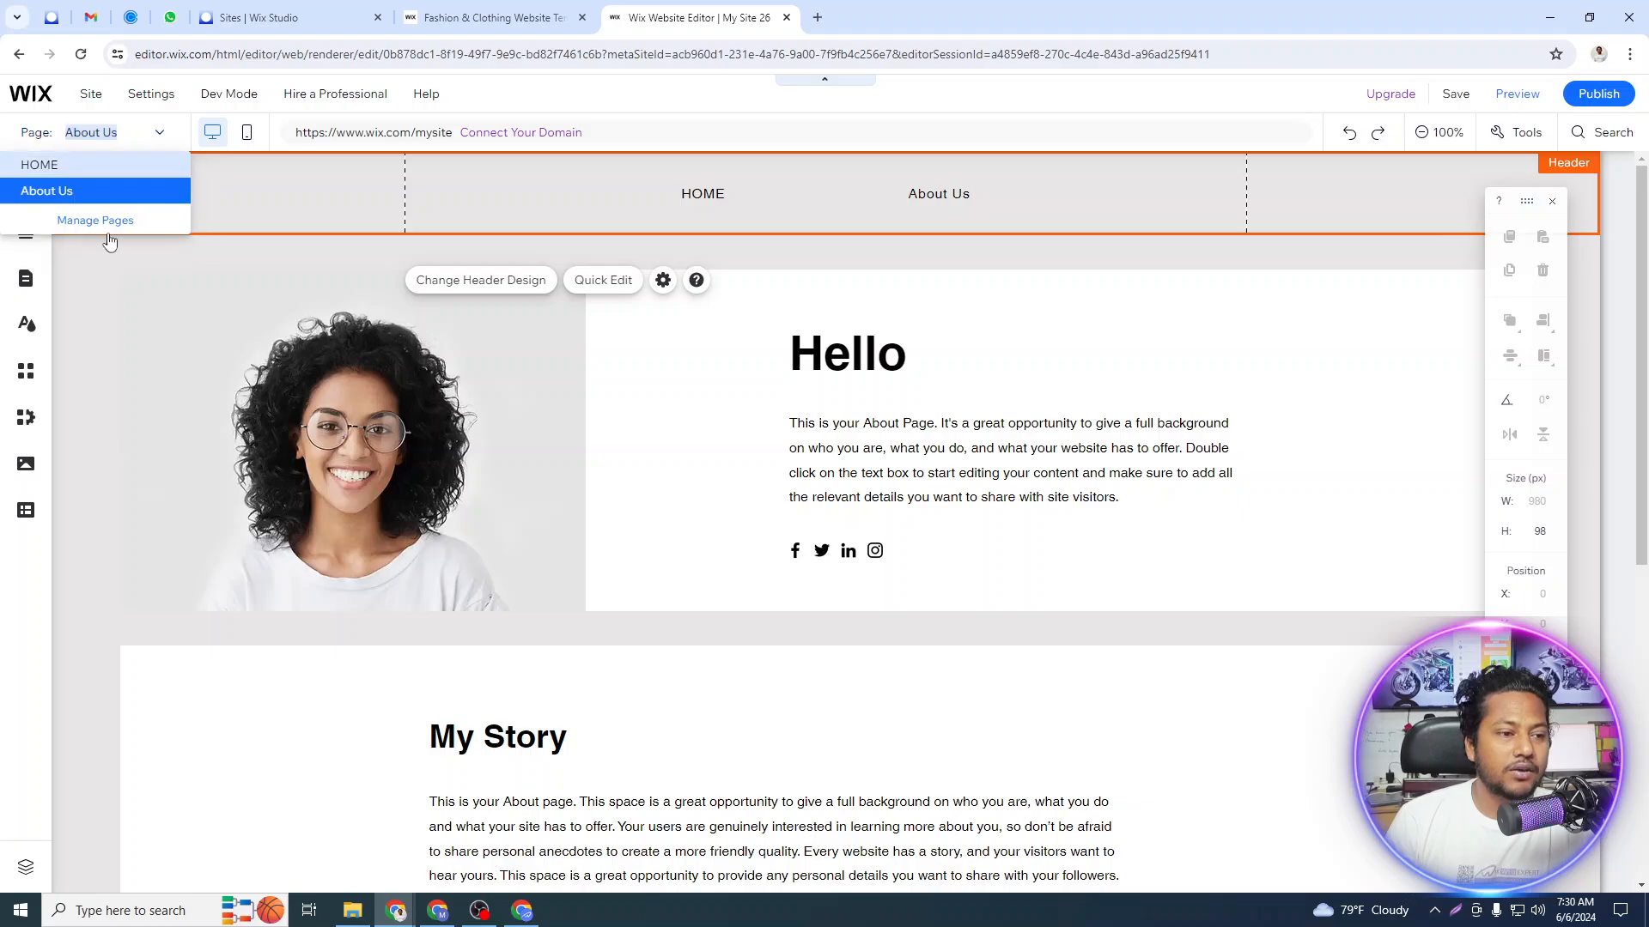
pyautogui.click(101, 221)
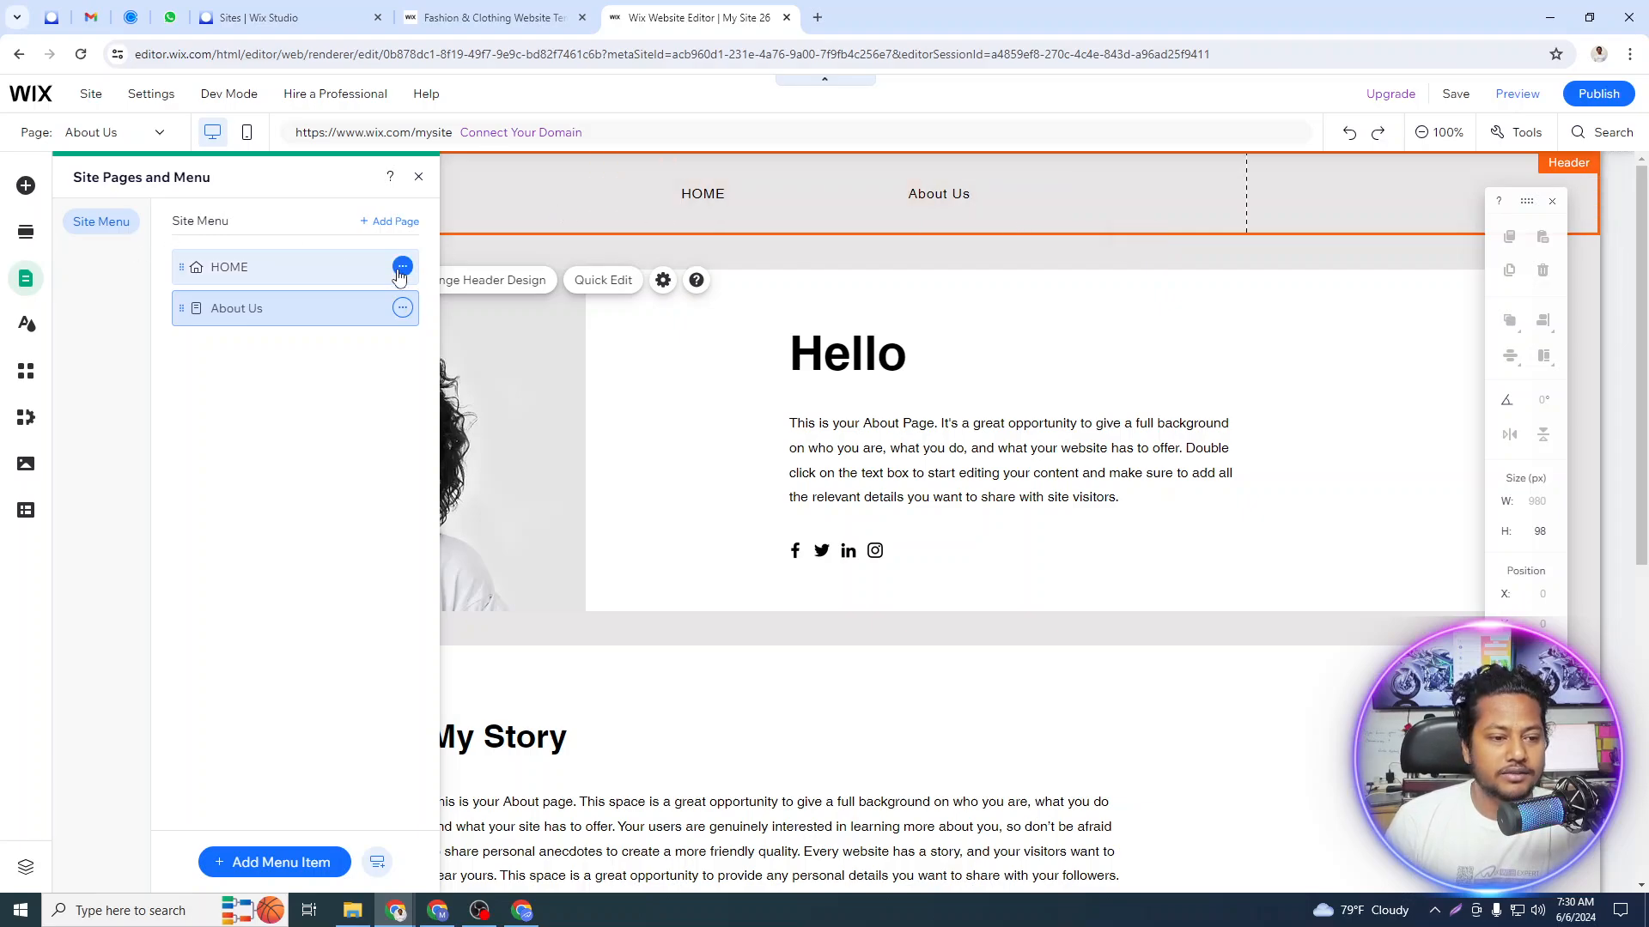
pyautogui.click(403, 268)
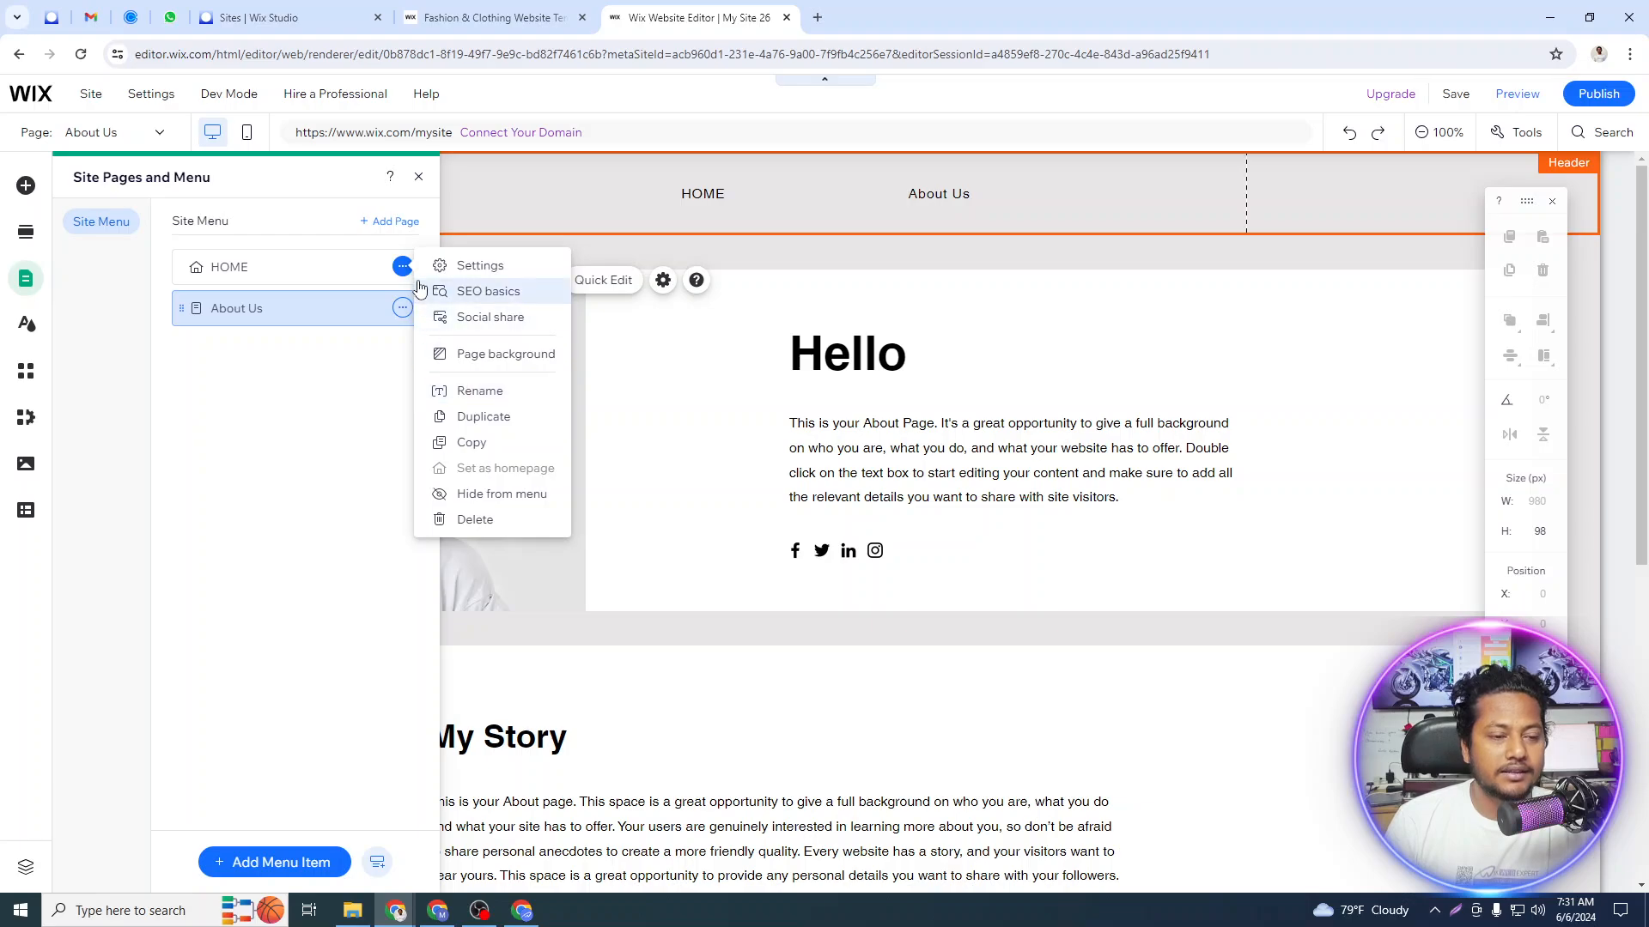
pyautogui.click(478, 392)
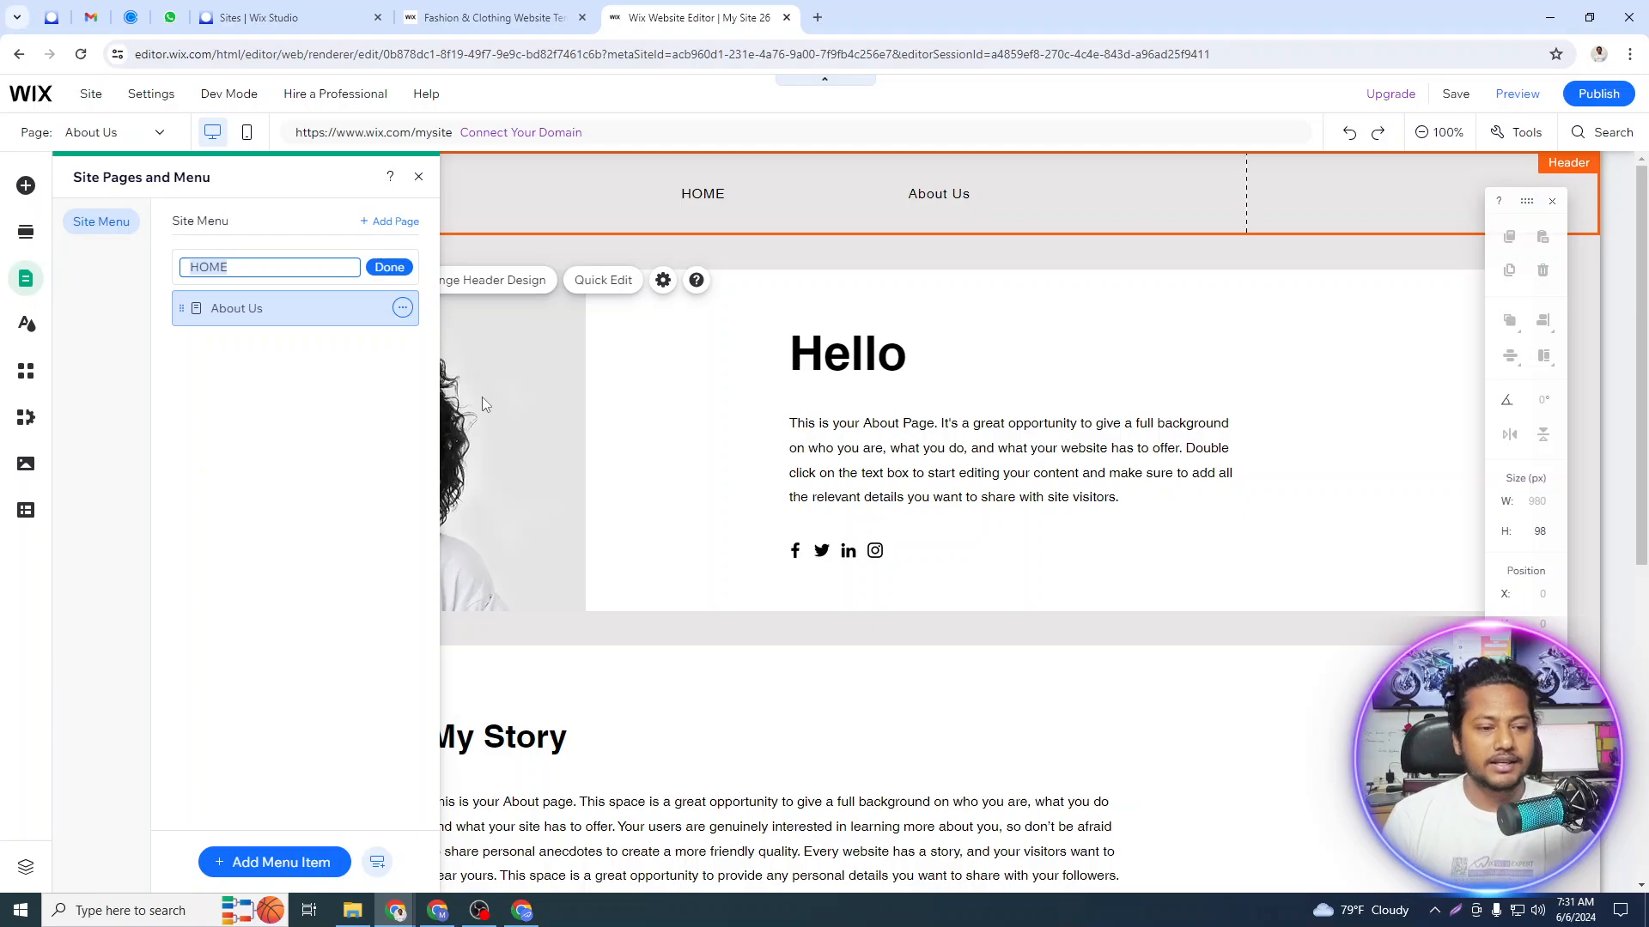
pyautogui.write('Ho')
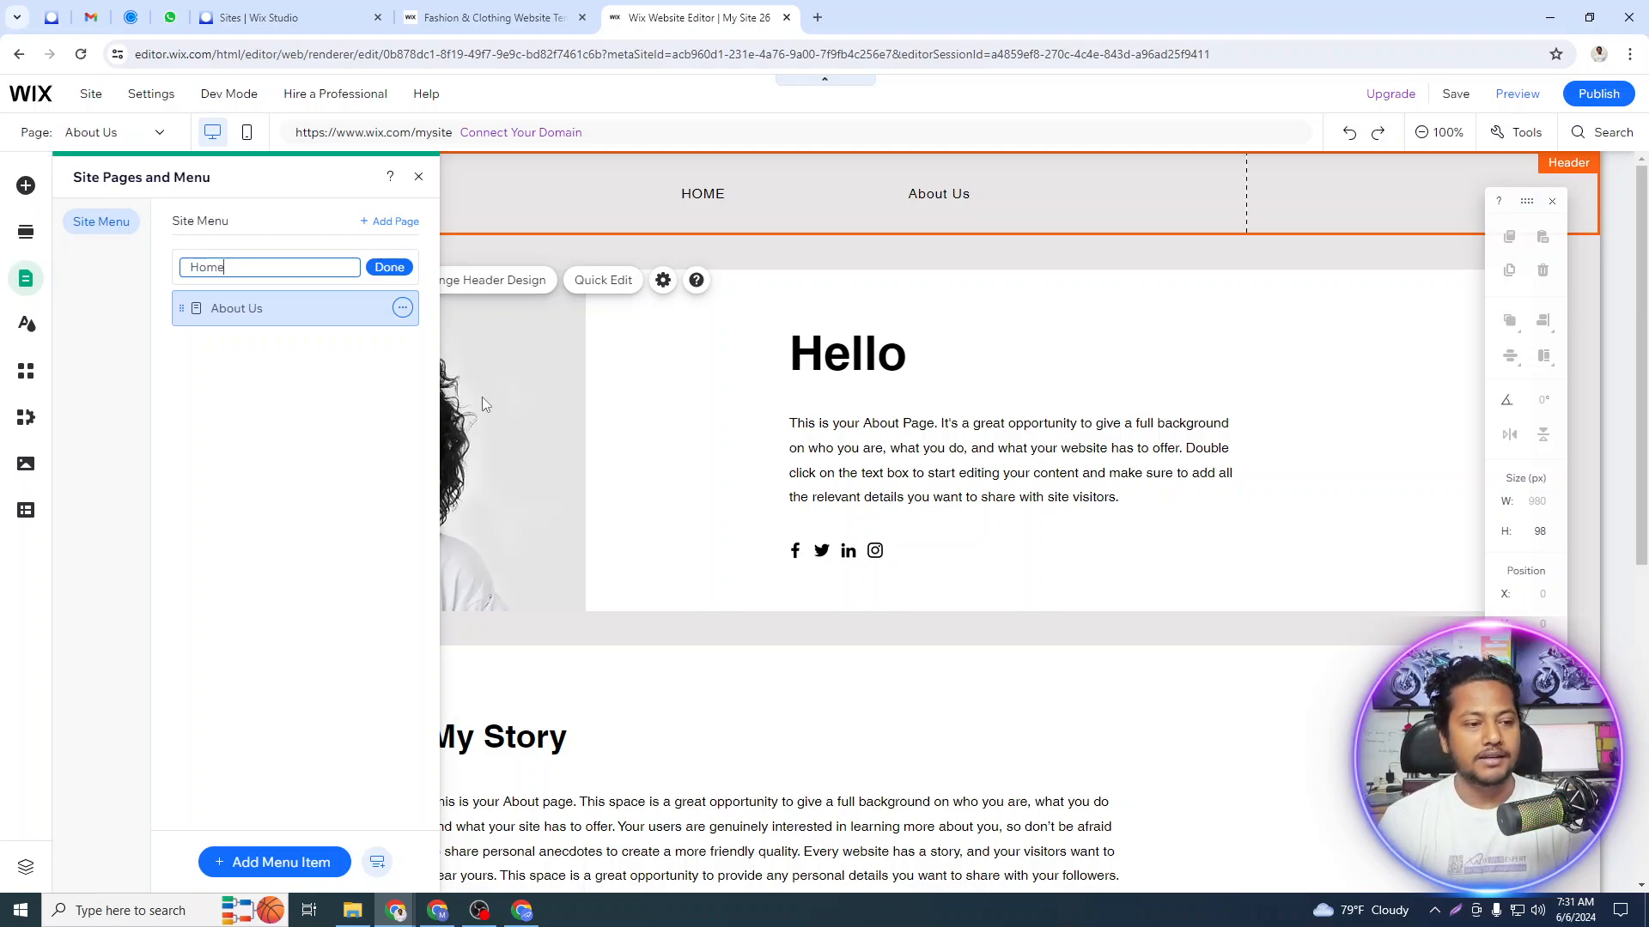
pyautogui.write('me')
pyautogui.press('Return')
pyautogui.click(231, 268)
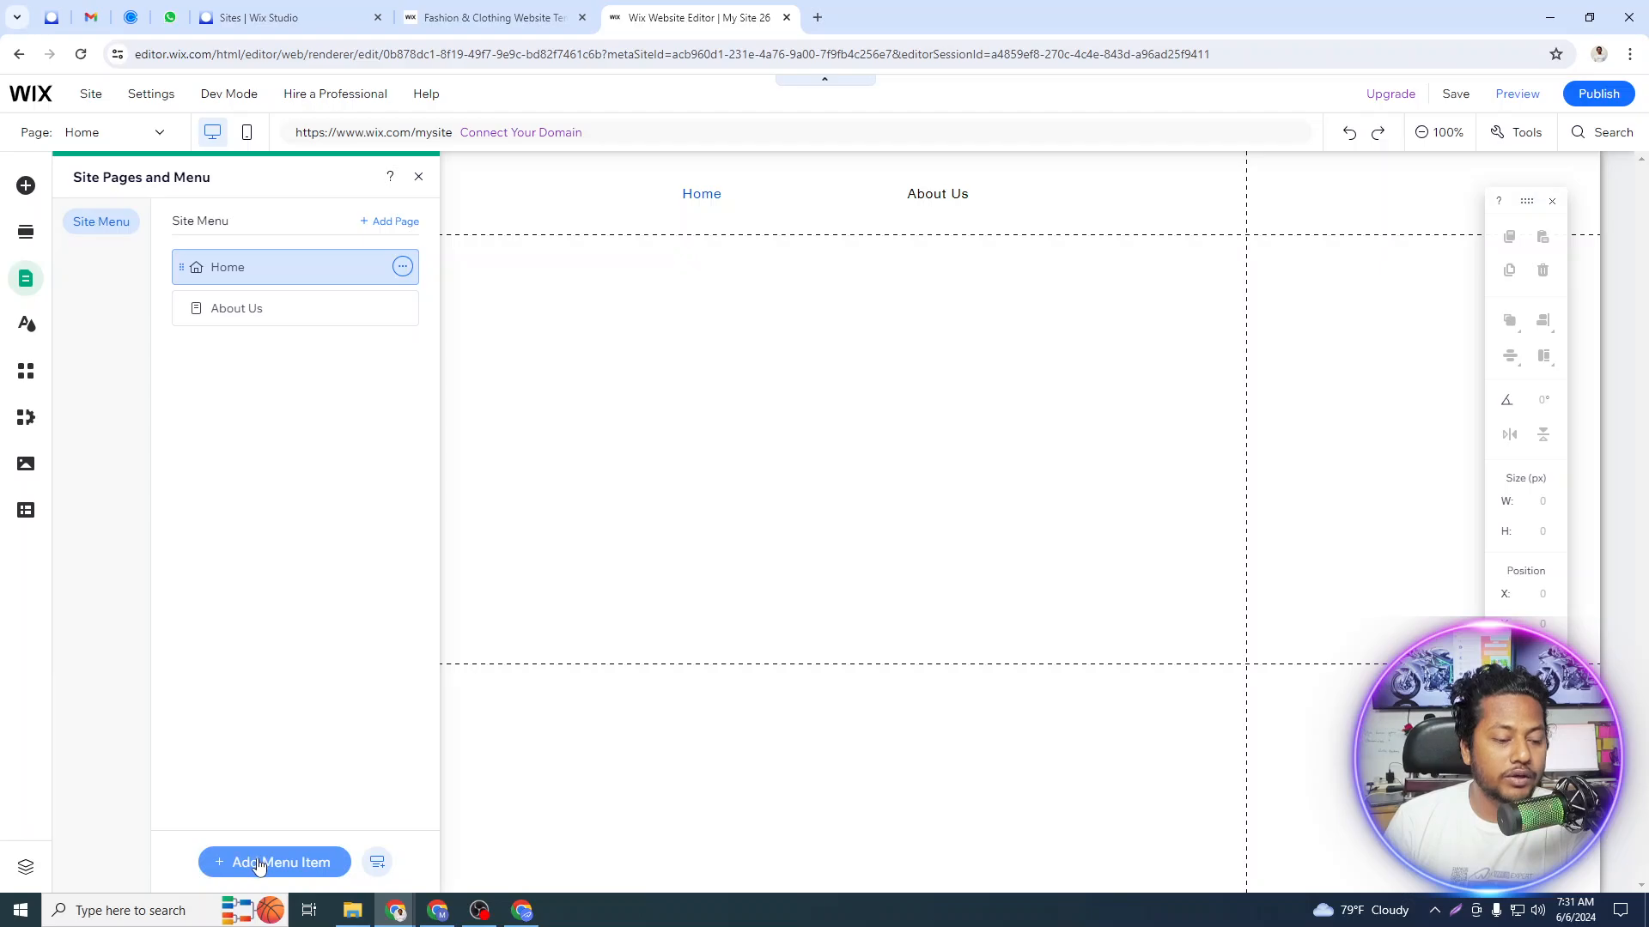
# Add a new Contact page to the site menu using the Visual contact page template.
pyautogui.click(259, 863)
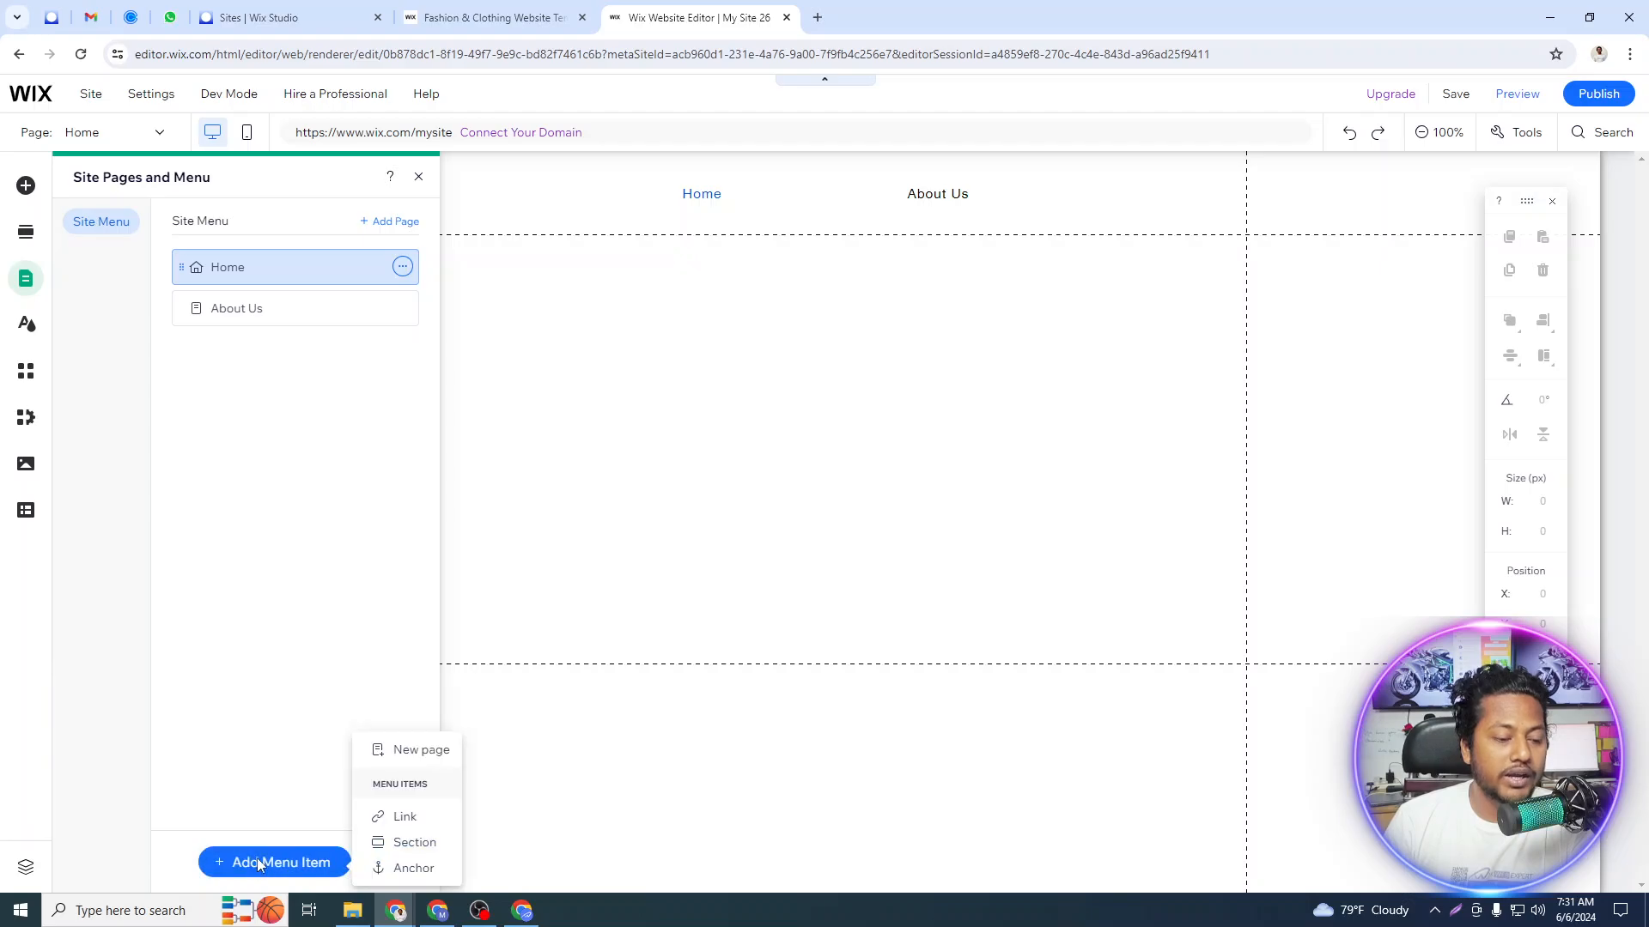
pyautogui.click(368, 745)
pyautogui.click(249, 319)
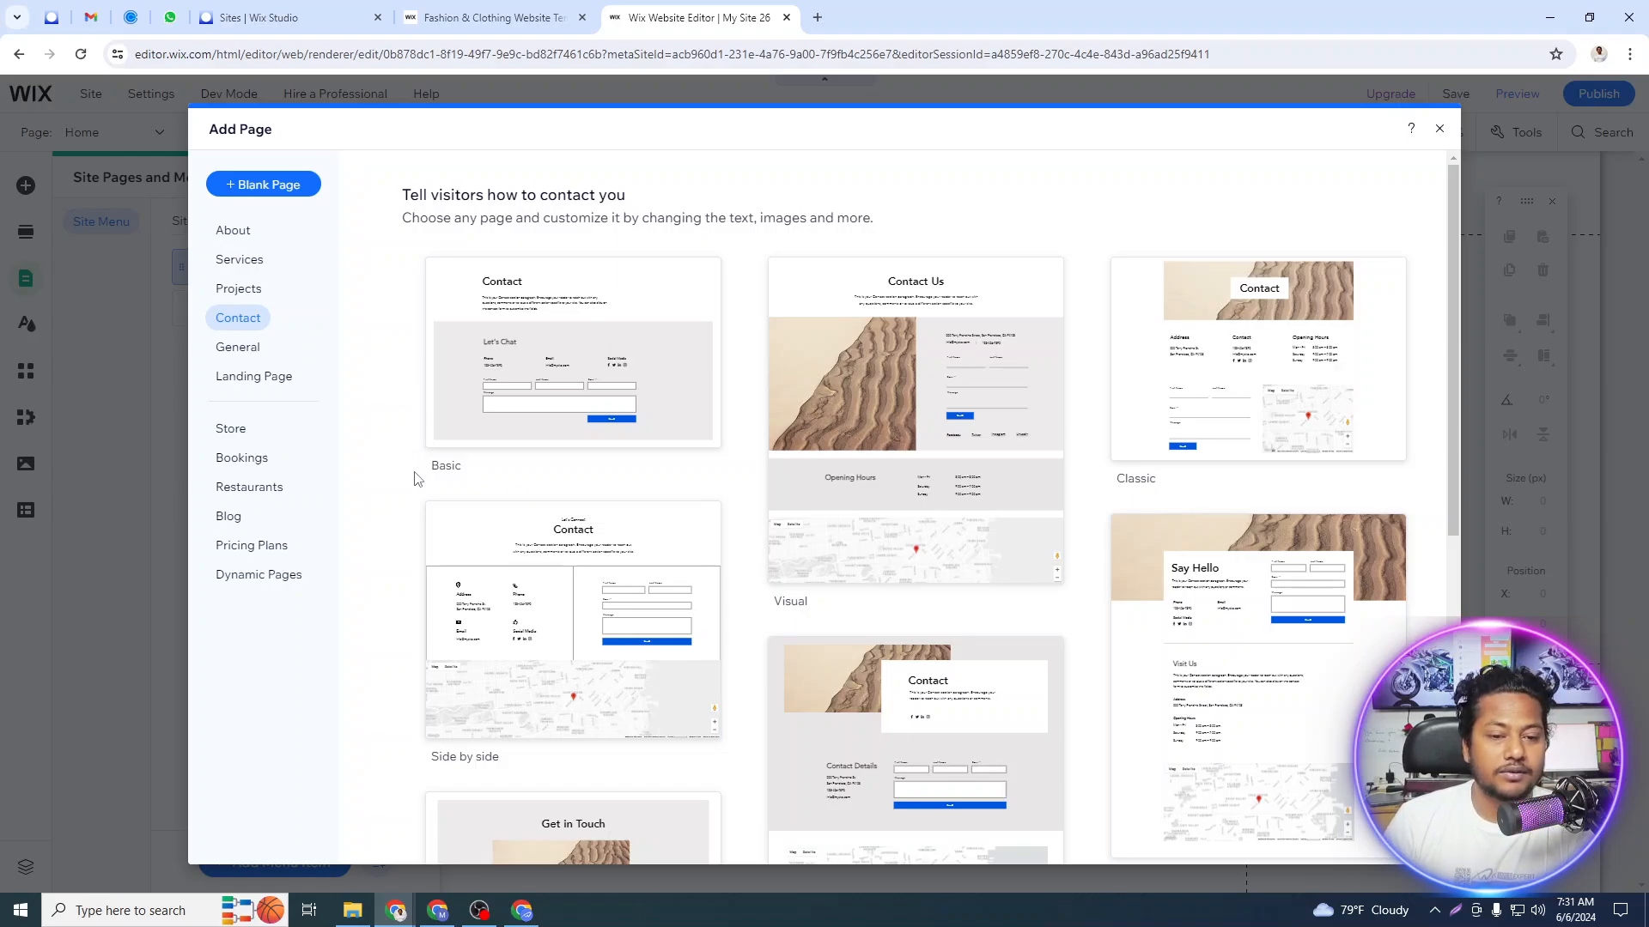
pyautogui.moveTo(967, 426)
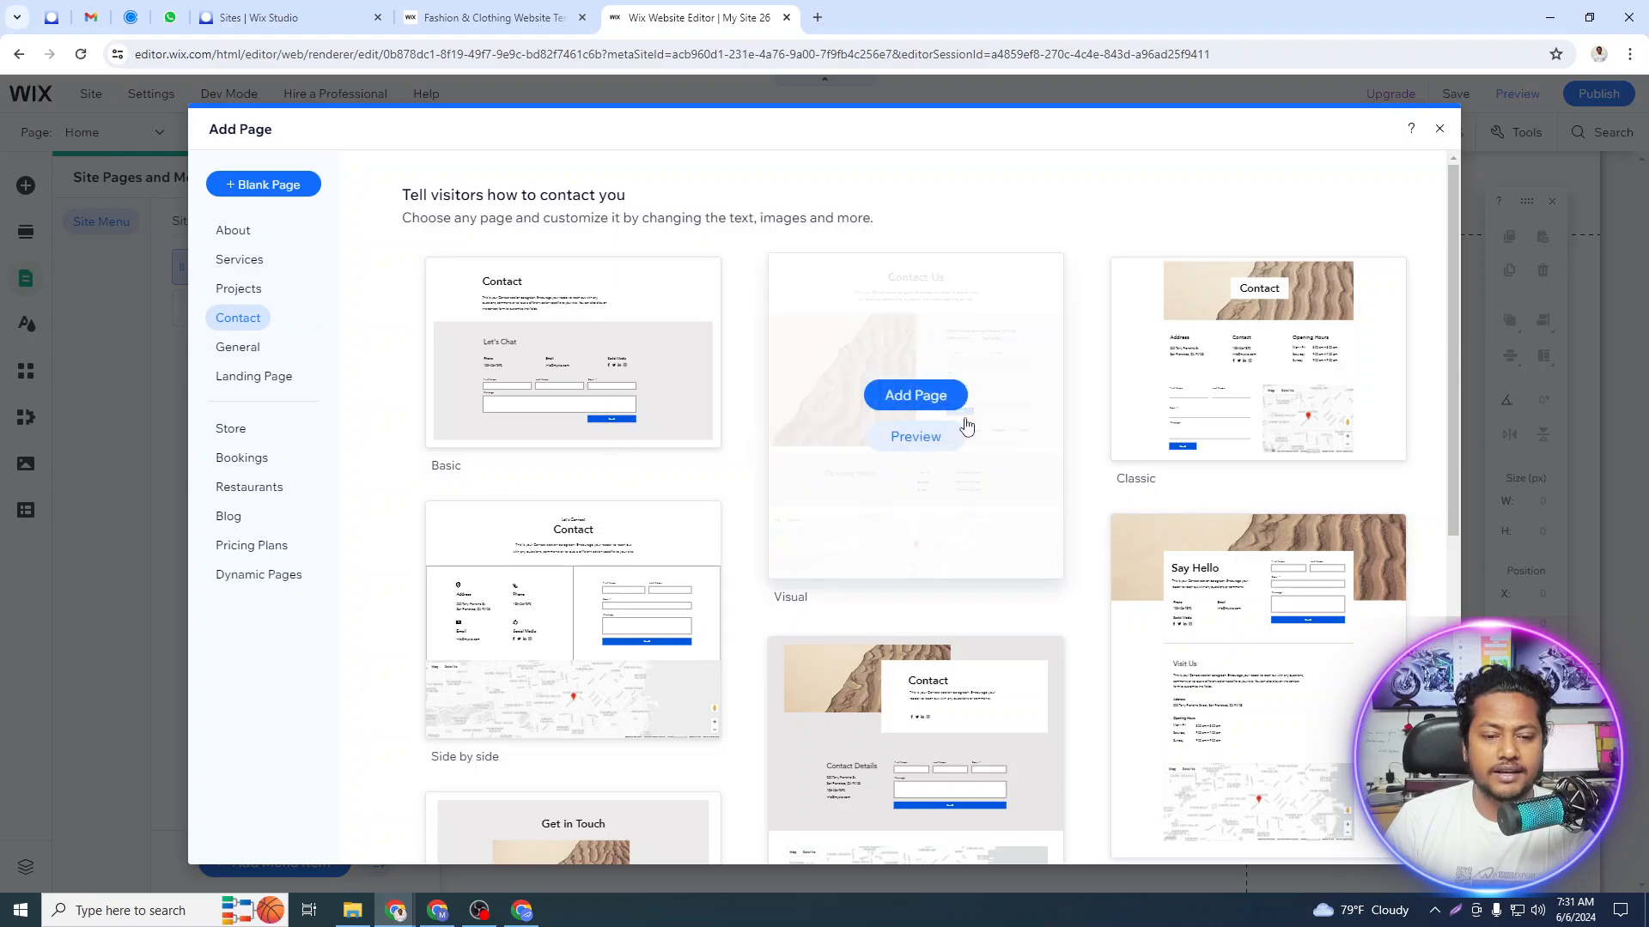
pyautogui.click(916, 396)
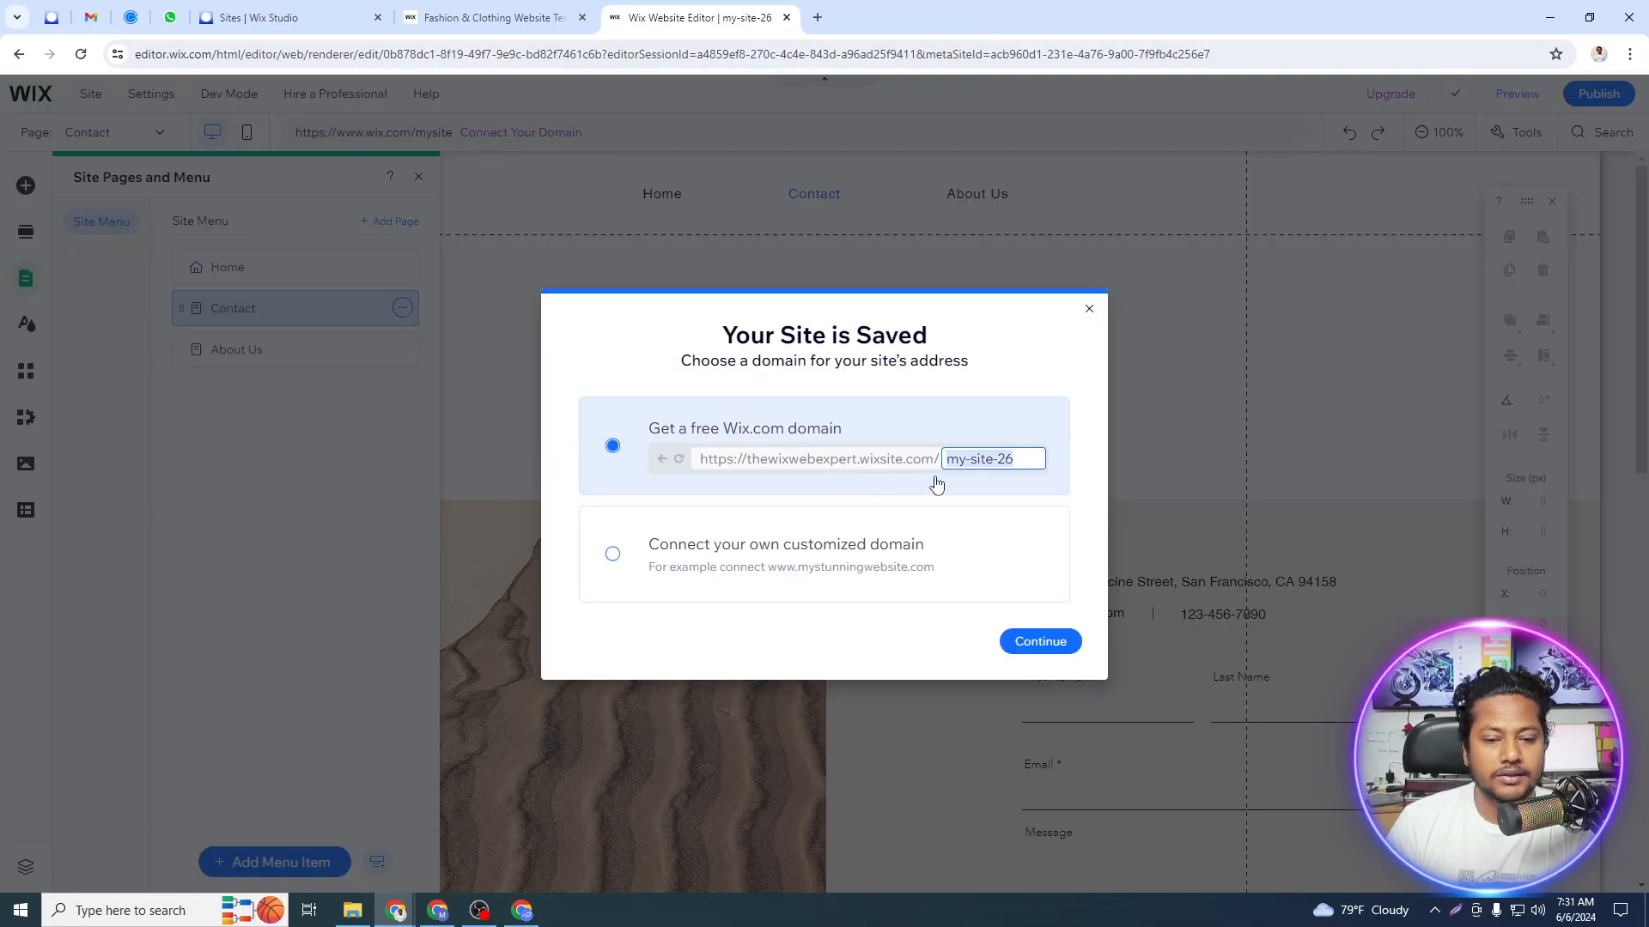
# Set the ending of the free Wix.com site address to wix-expert and continue.
pyautogui.click(1021, 459)
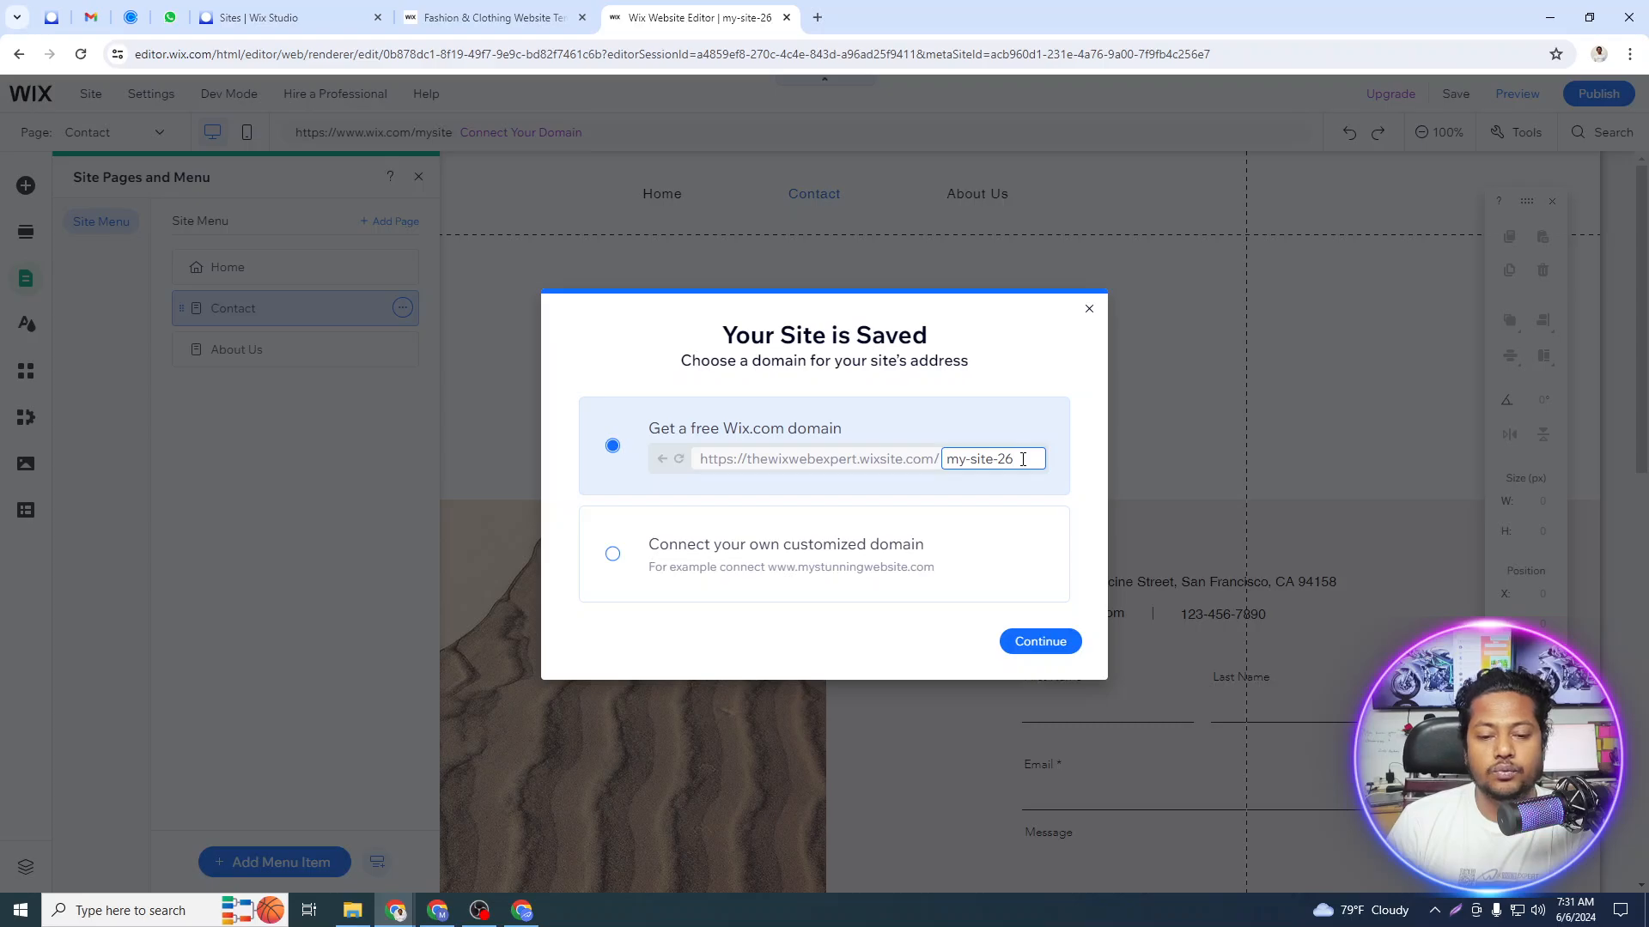
pyautogui.moveTo(1022, 459); pyautogui.dragTo(954, 467)
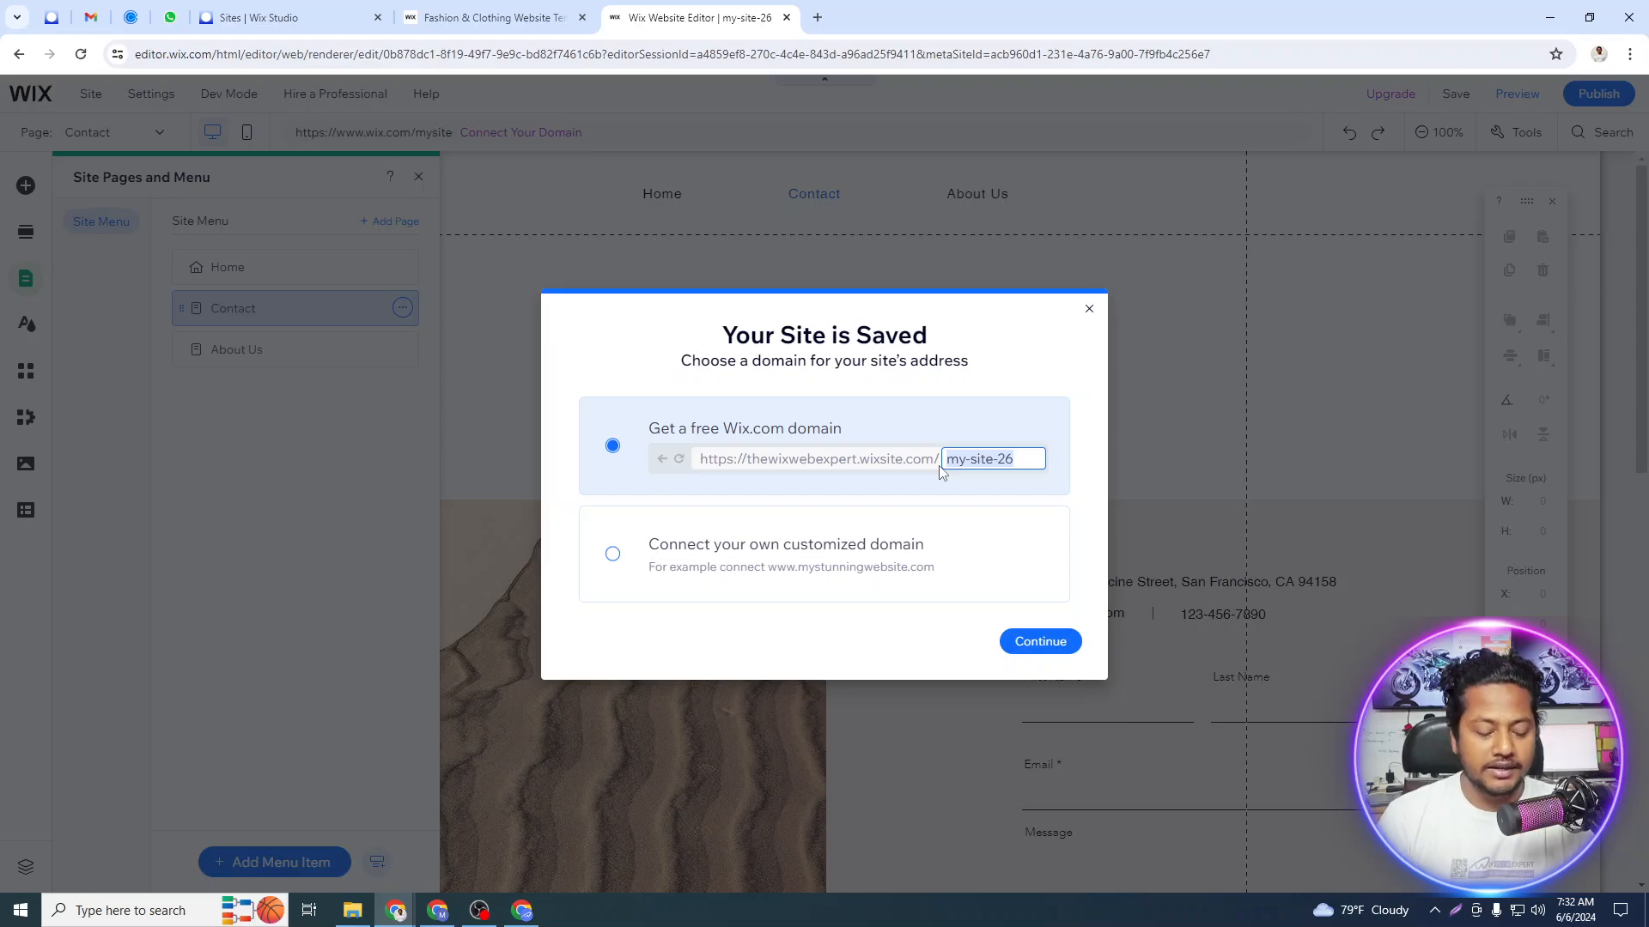
pyautogui.write('wix-expert')
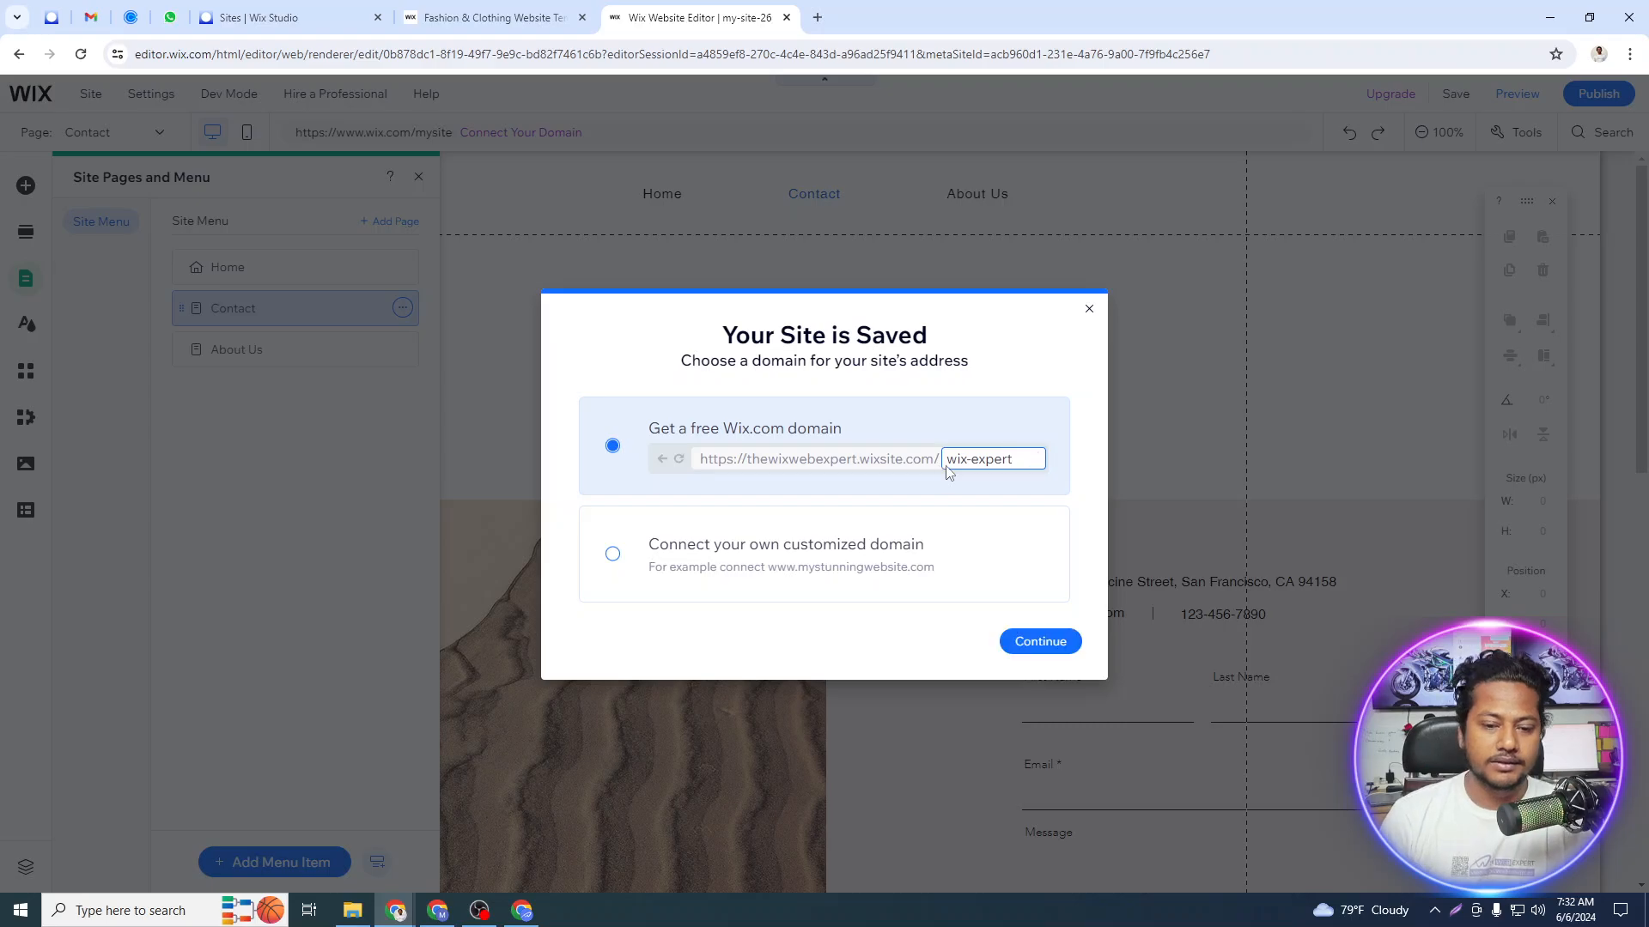
pyautogui.click(1039, 641)
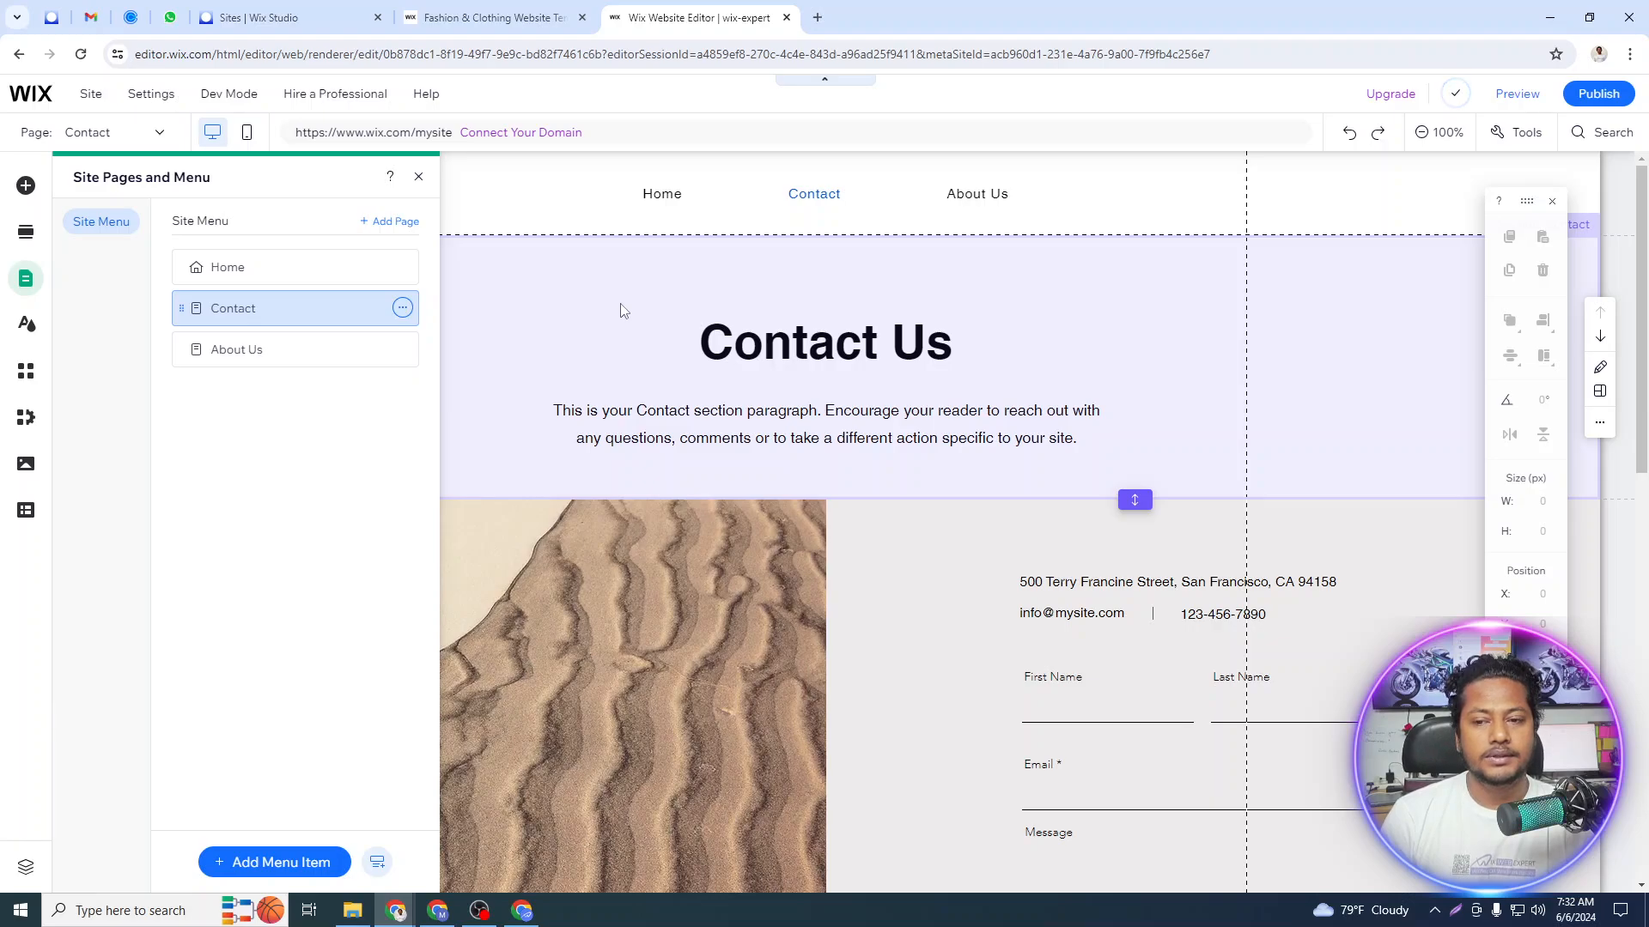
# Move the Contact page below About Us in the site menu and return it to the spot directly under Home.
pyautogui.moveTo(237, 307); pyautogui.dragTo(237, 342)
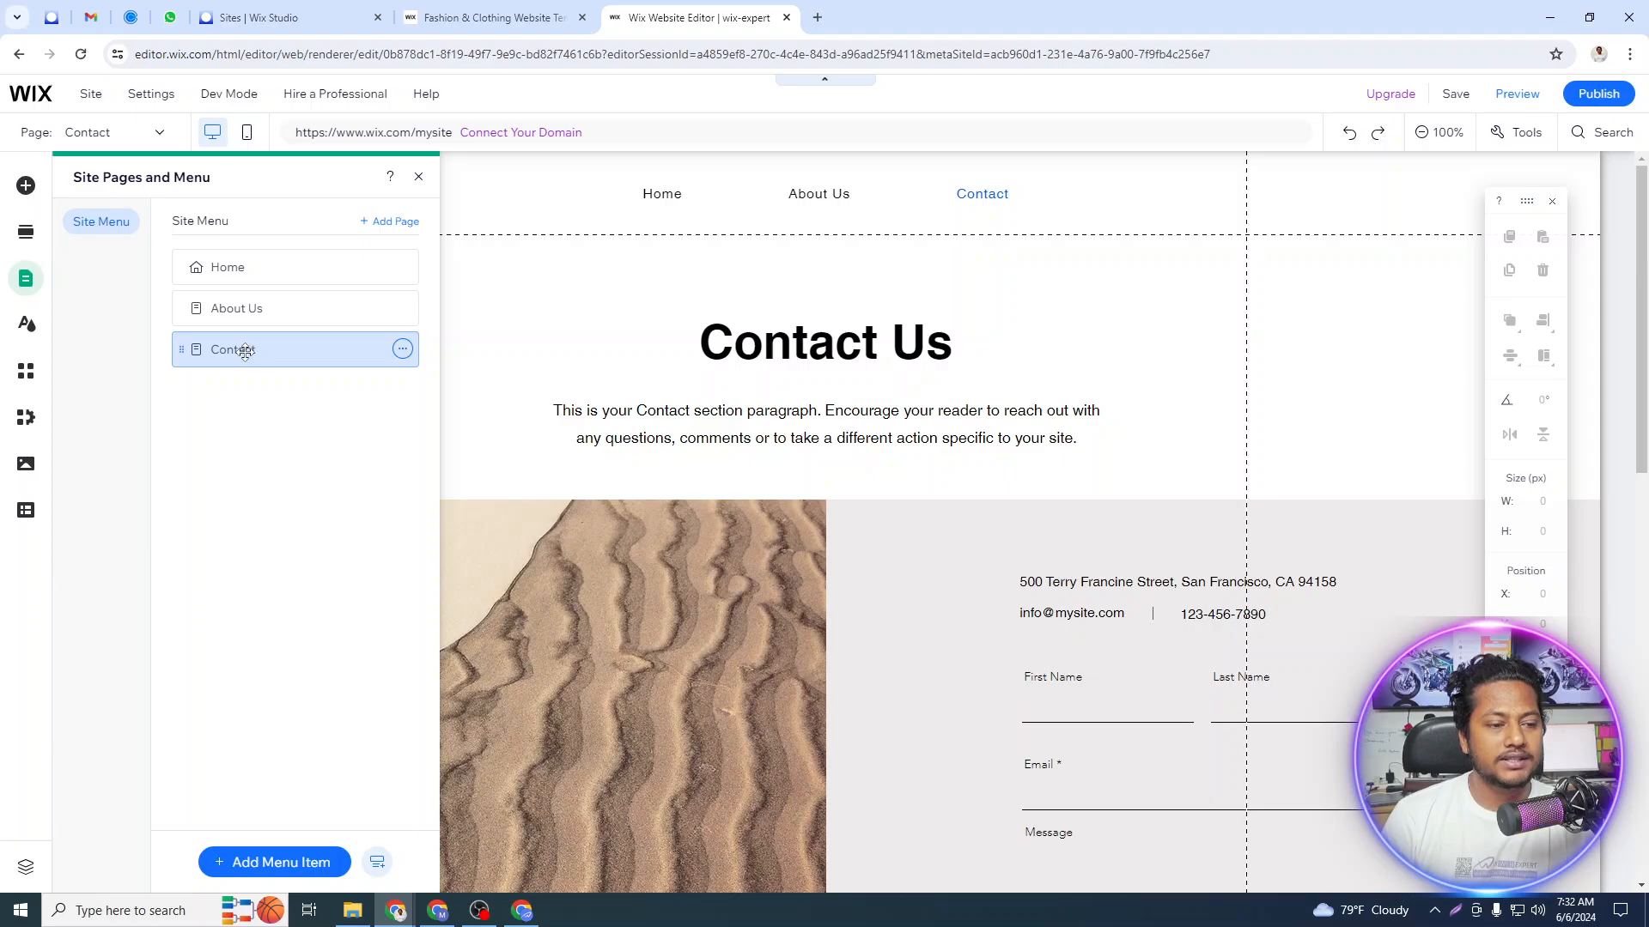
pyautogui.moveTo(245, 350); pyautogui.dragTo(247, 268)
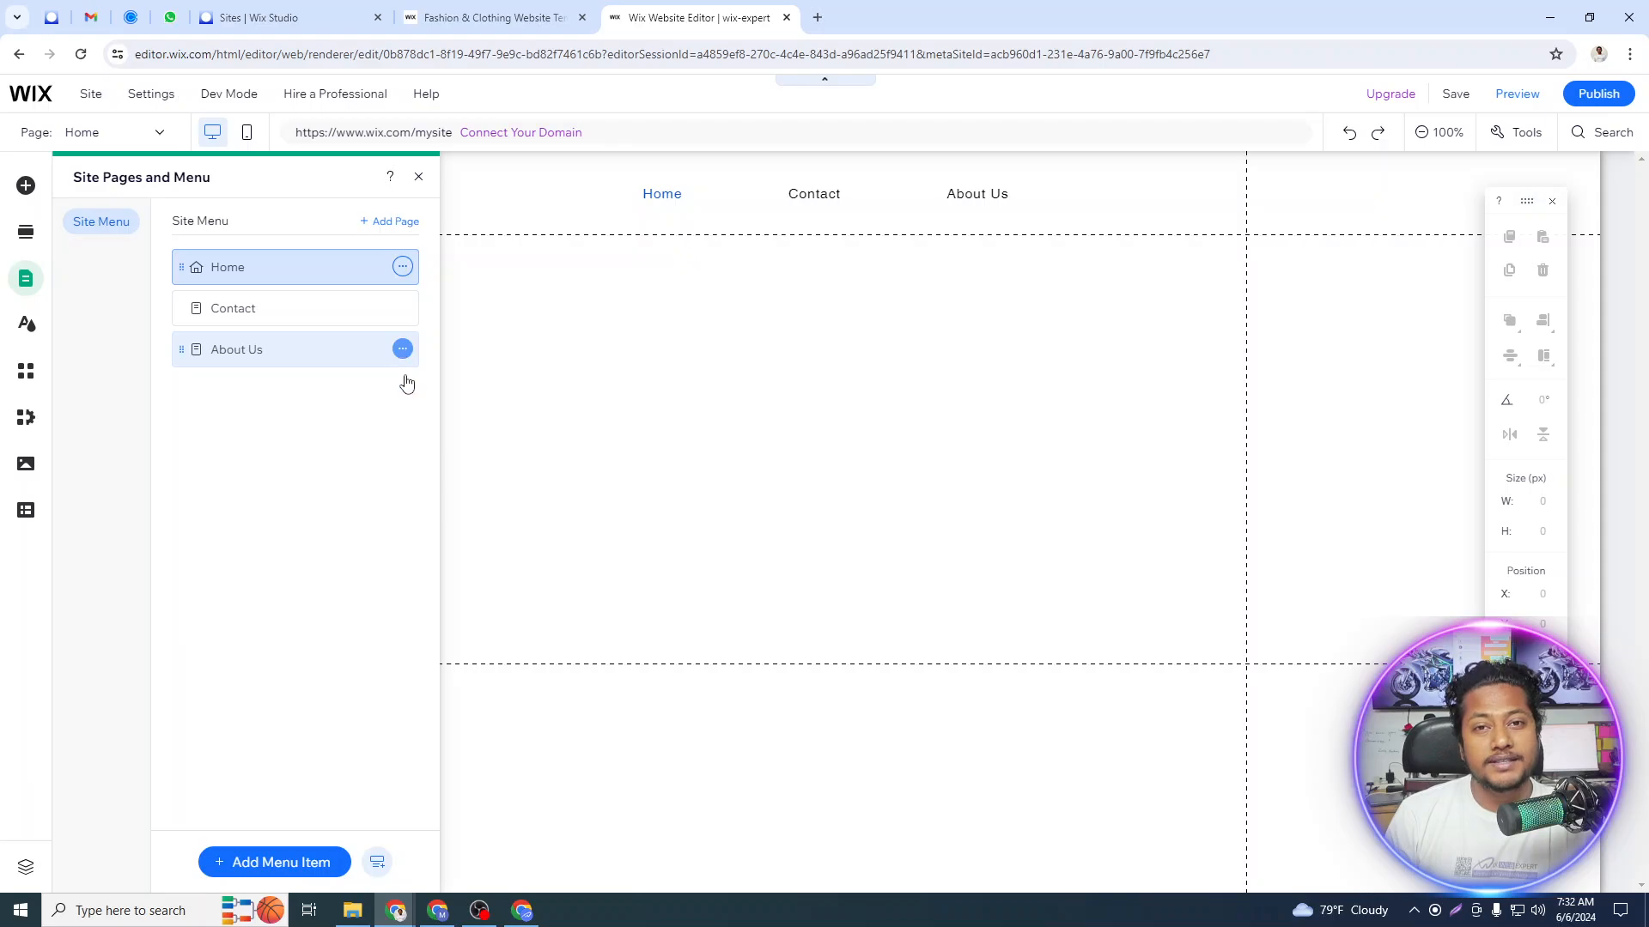
# Set the About Us page as the site's homepage and close the site pages and menu settings.
pyautogui.click(403, 349)
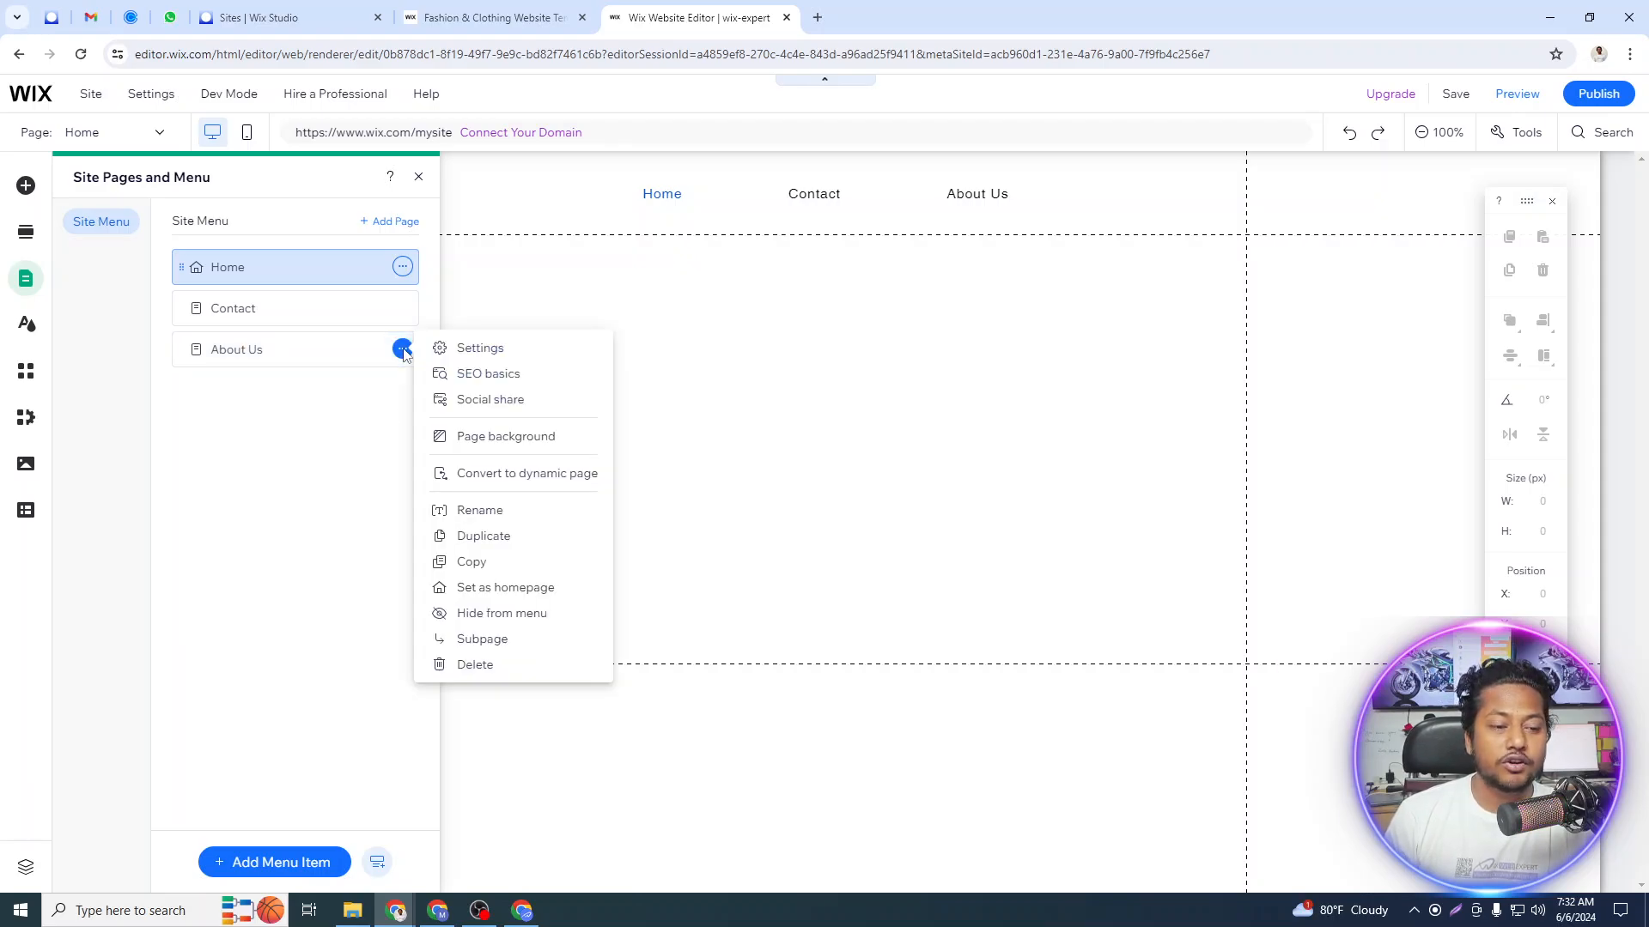
pyautogui.click(485, 593)
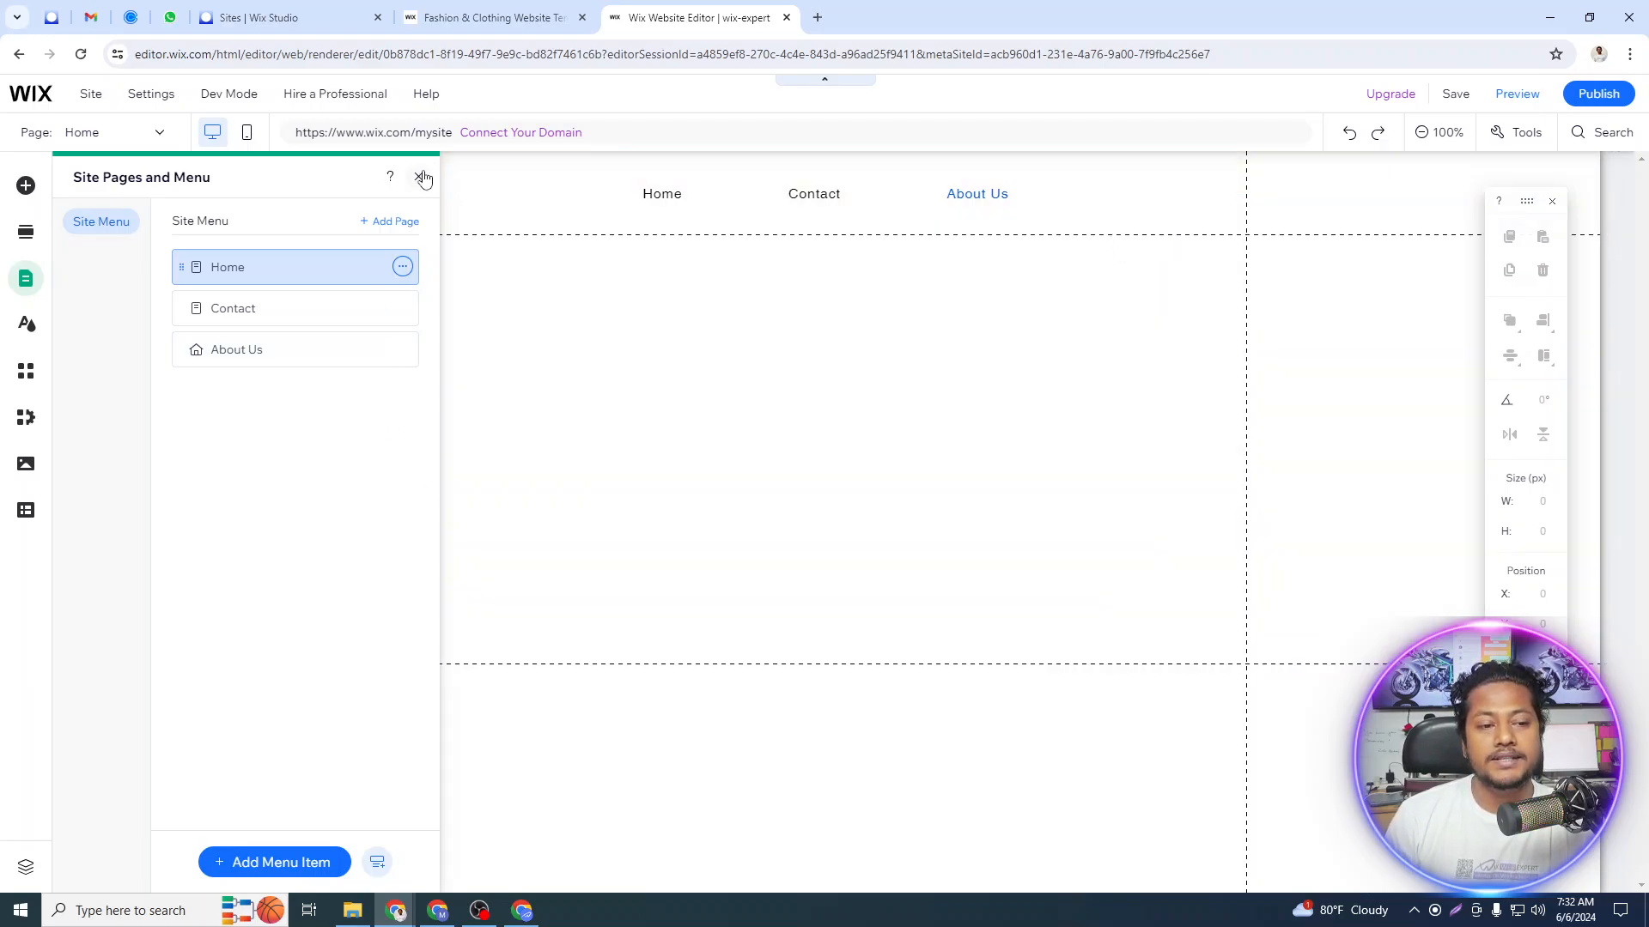
pyautogui.click(418, 176)
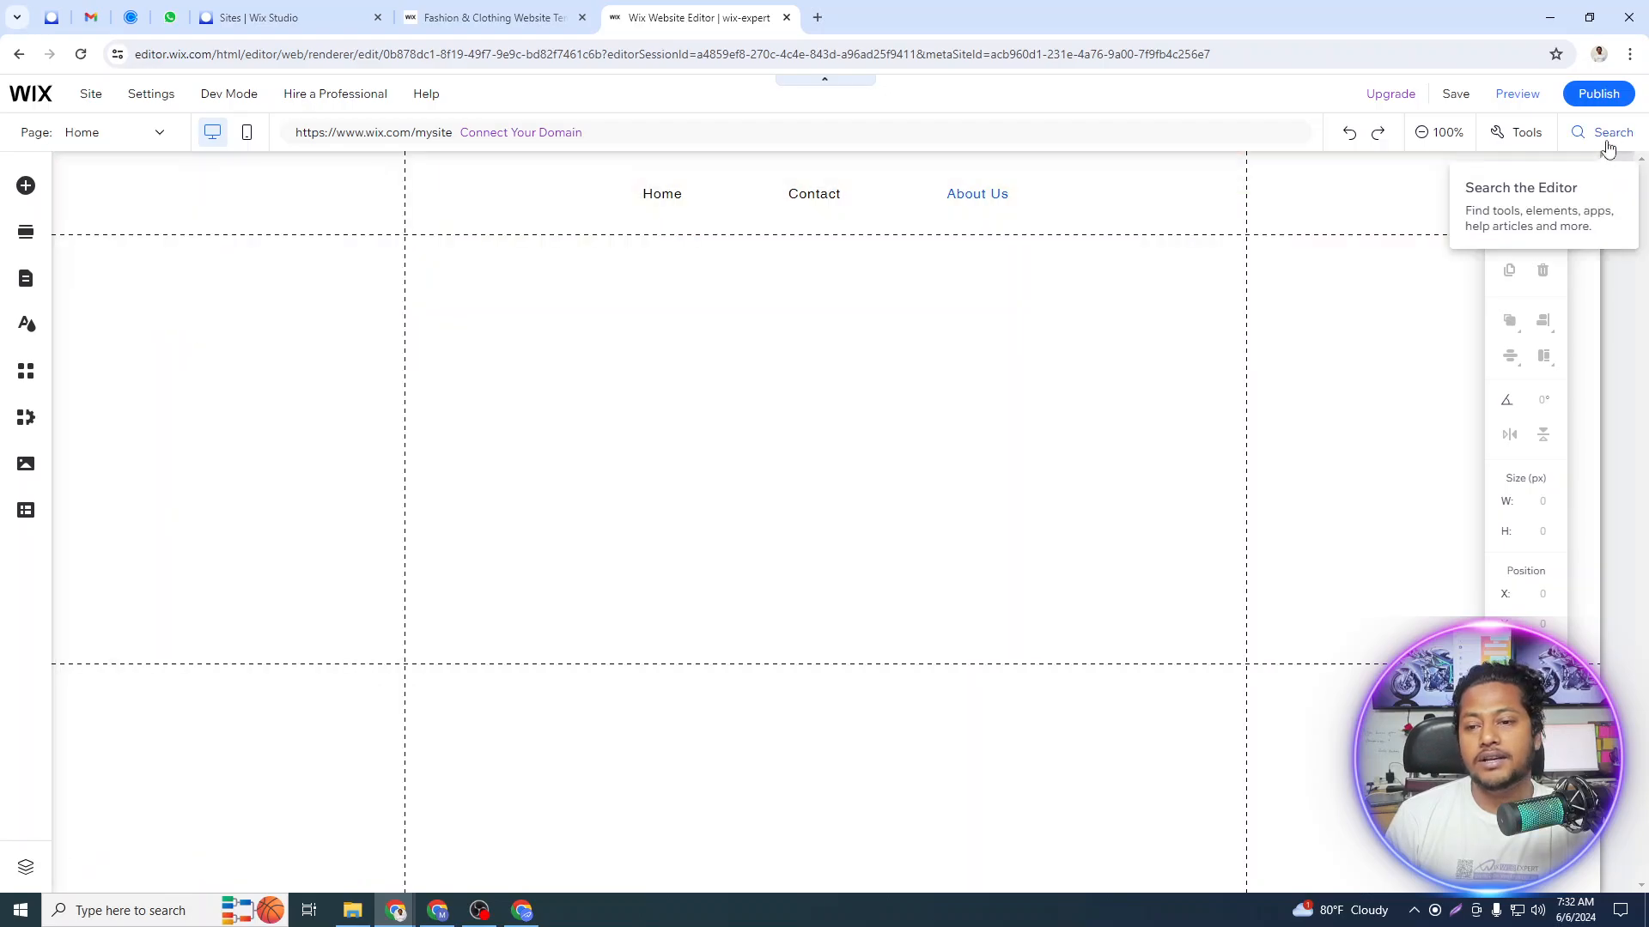
# Publish the site and open the live version for viewing.
pyautogui.click(1586, 103)
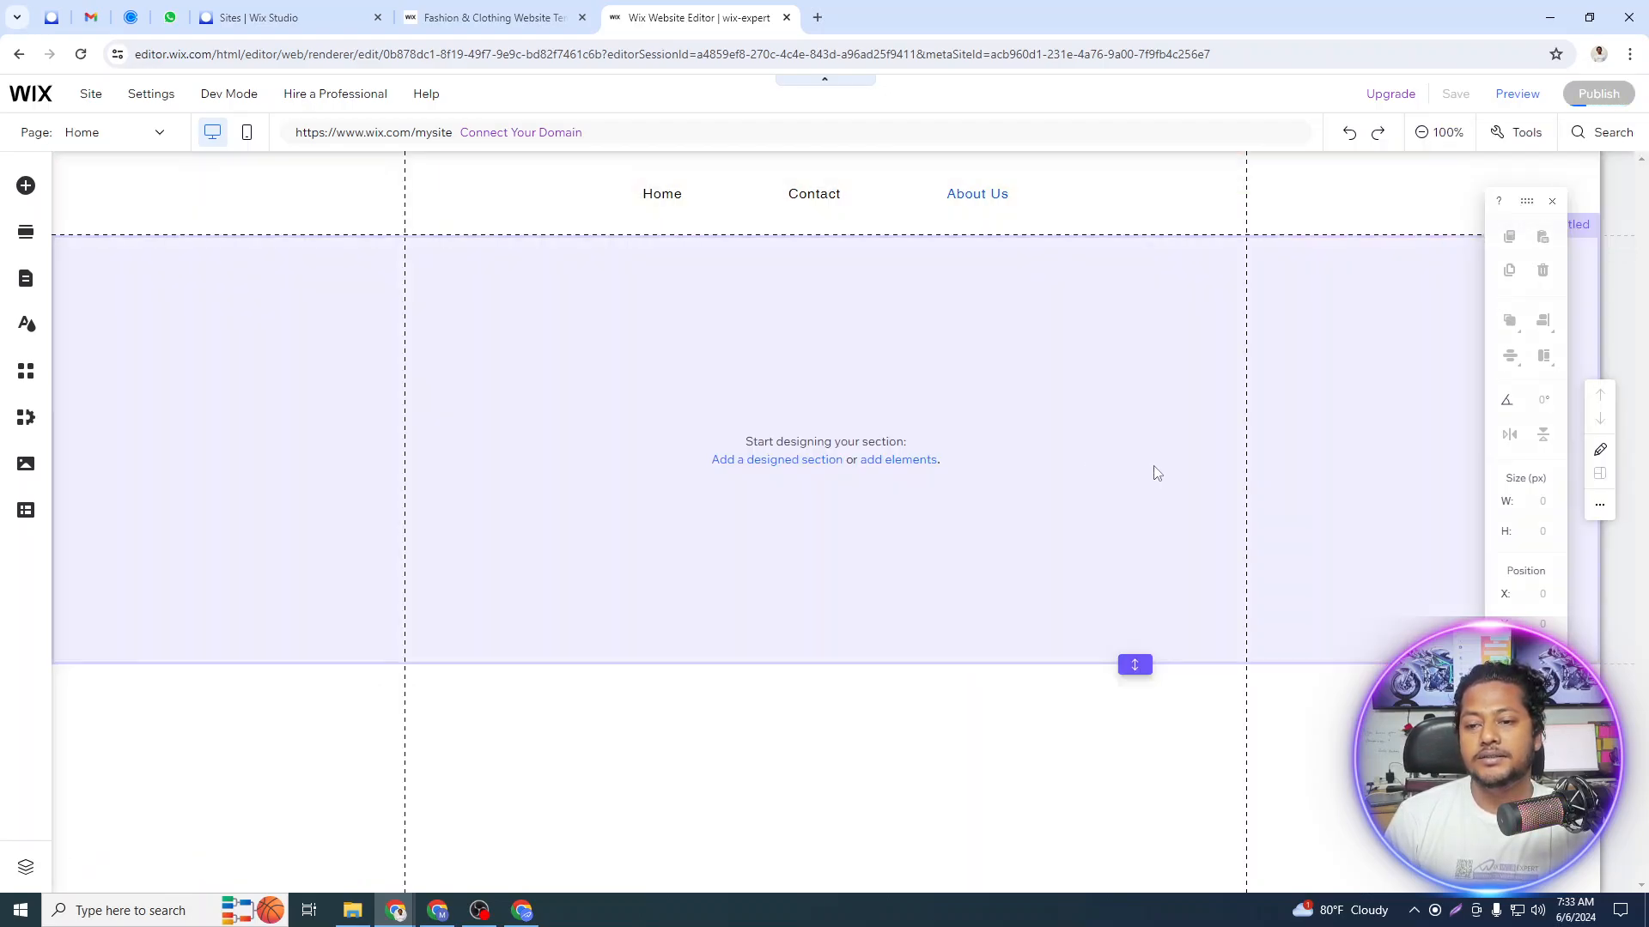
pyautogui.moveTo(1604, 98)
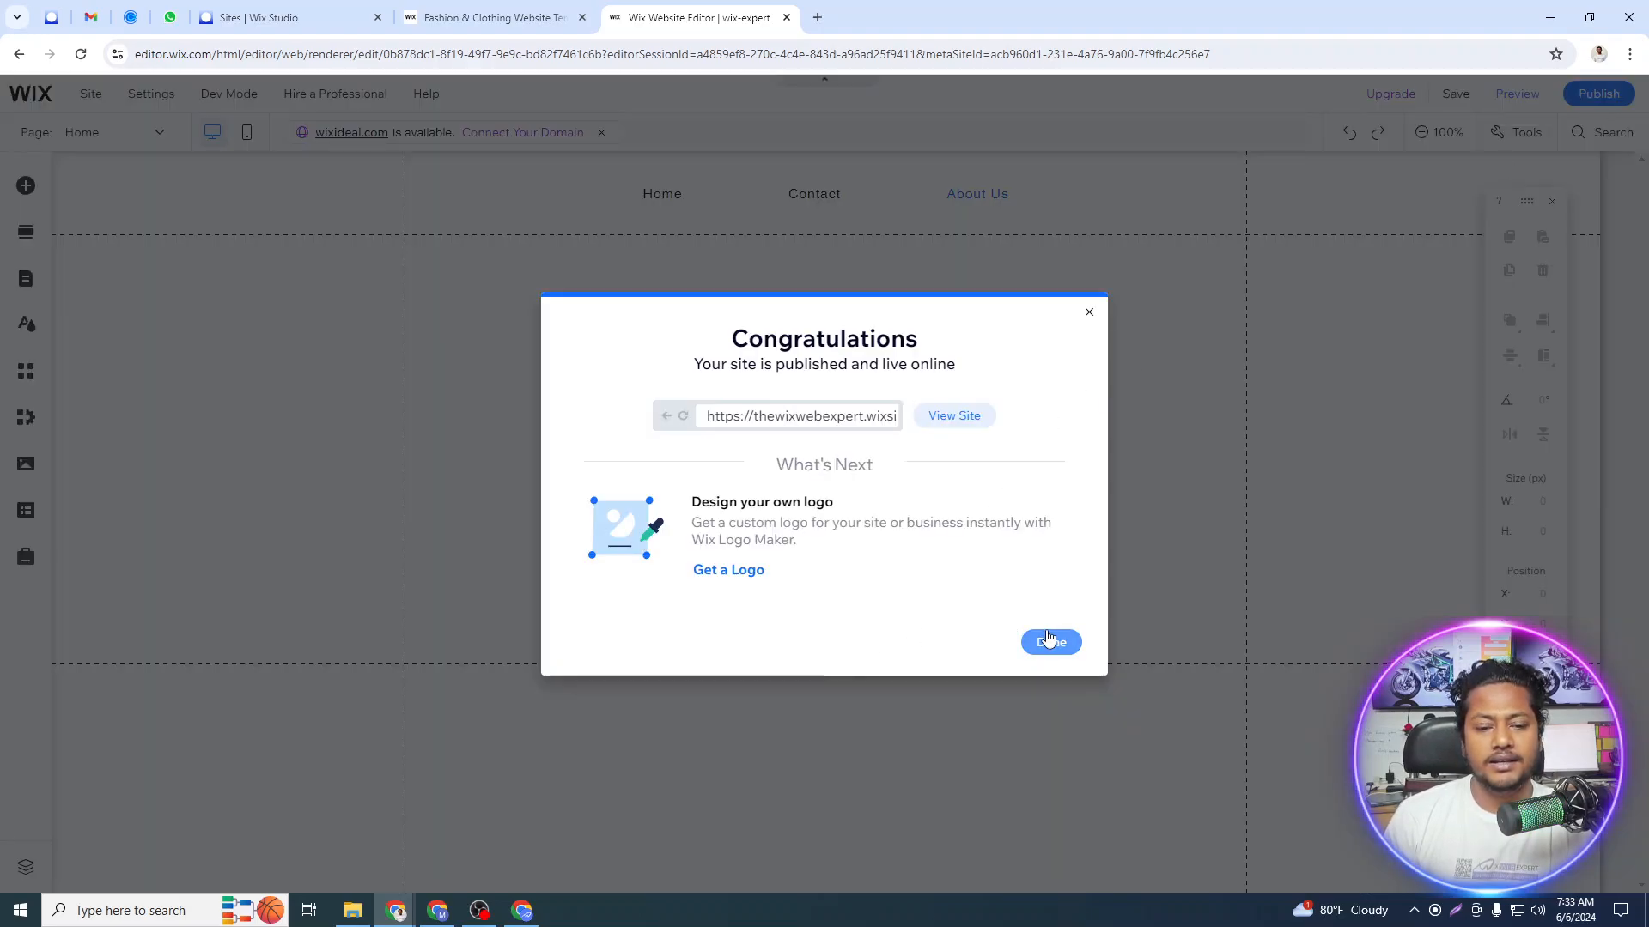
pyautogui.click(954, 418)
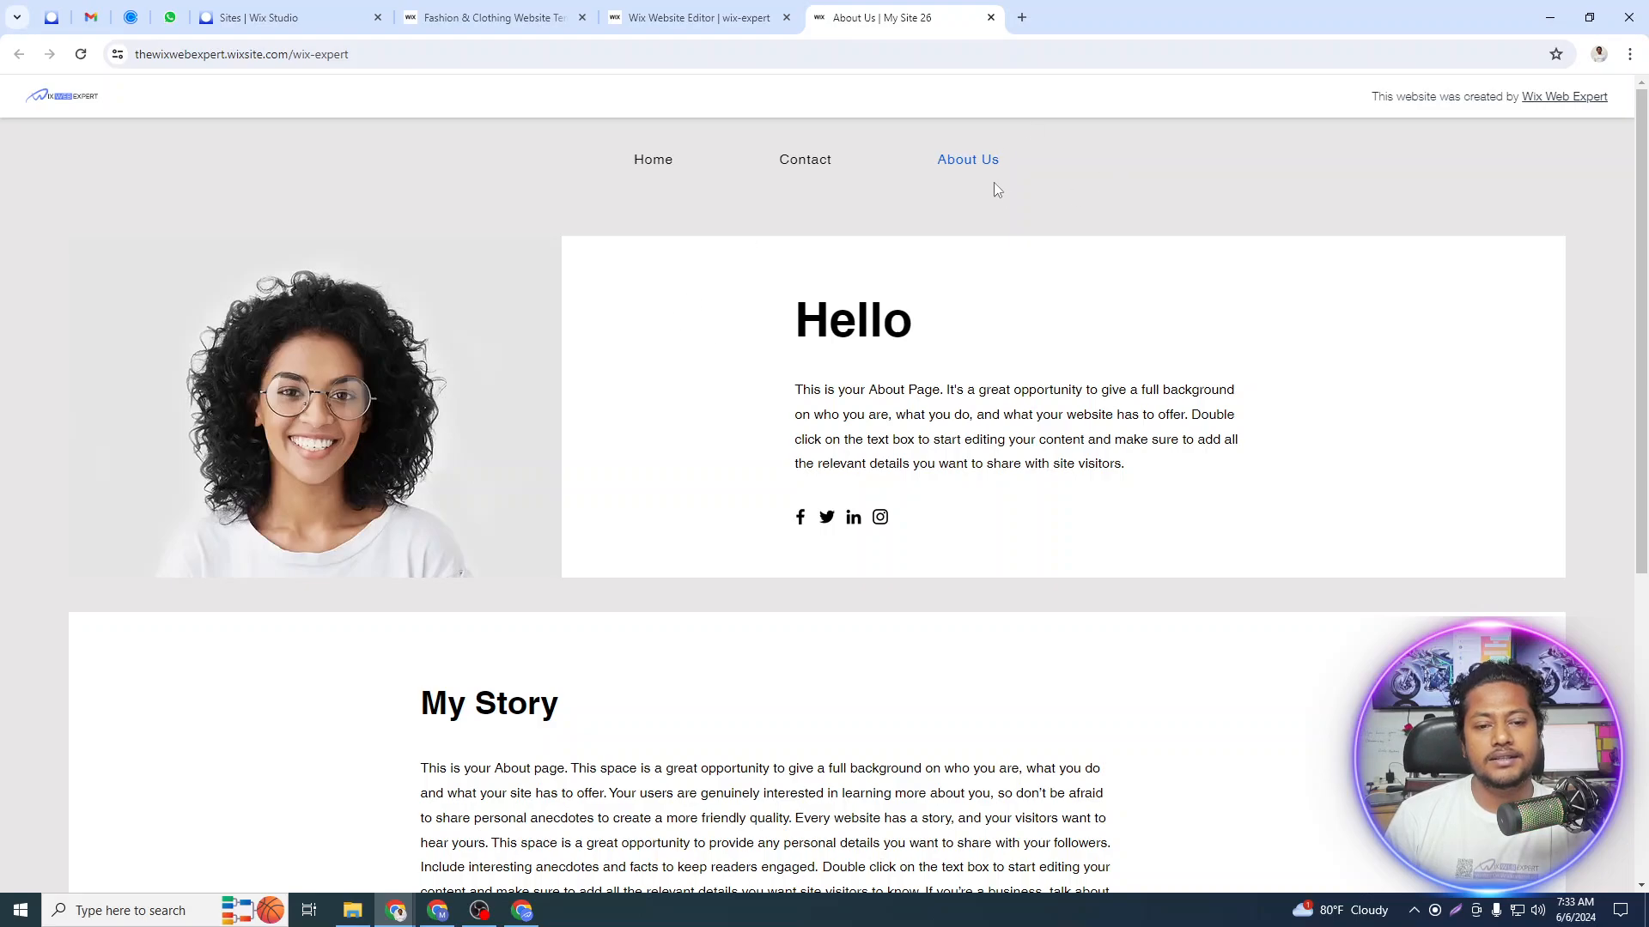
# Look through the published homepage from the header to the contact section and check its web address.
pyautogui.scroll(-5, 455, 404)
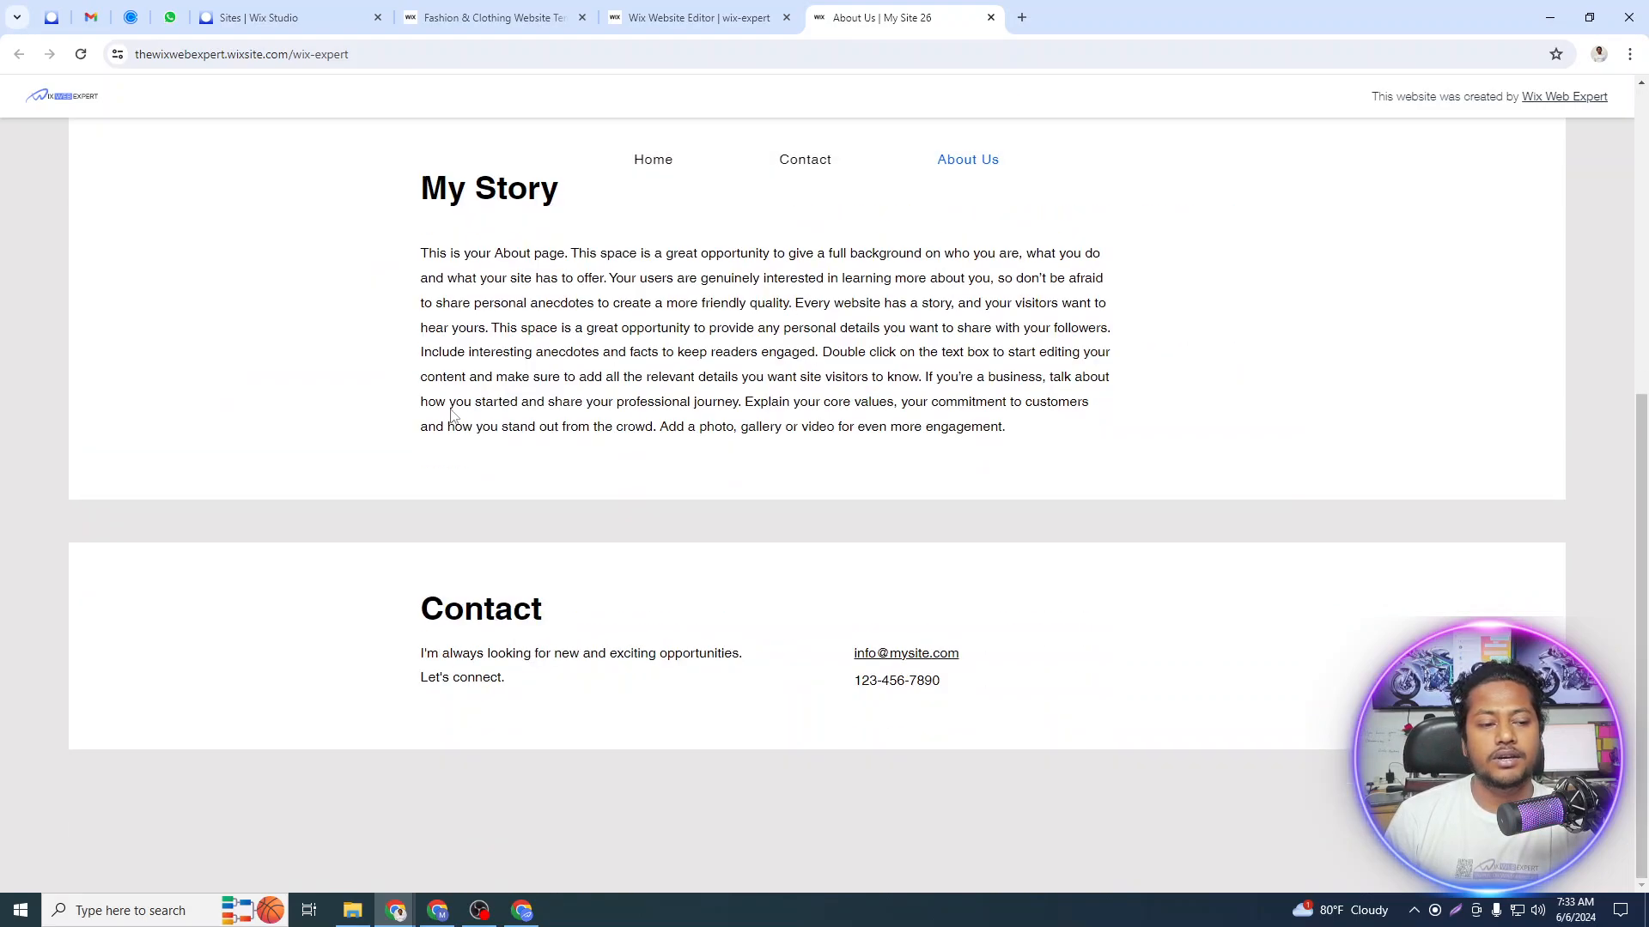
pyautogui.scroll(5, 531, 398)
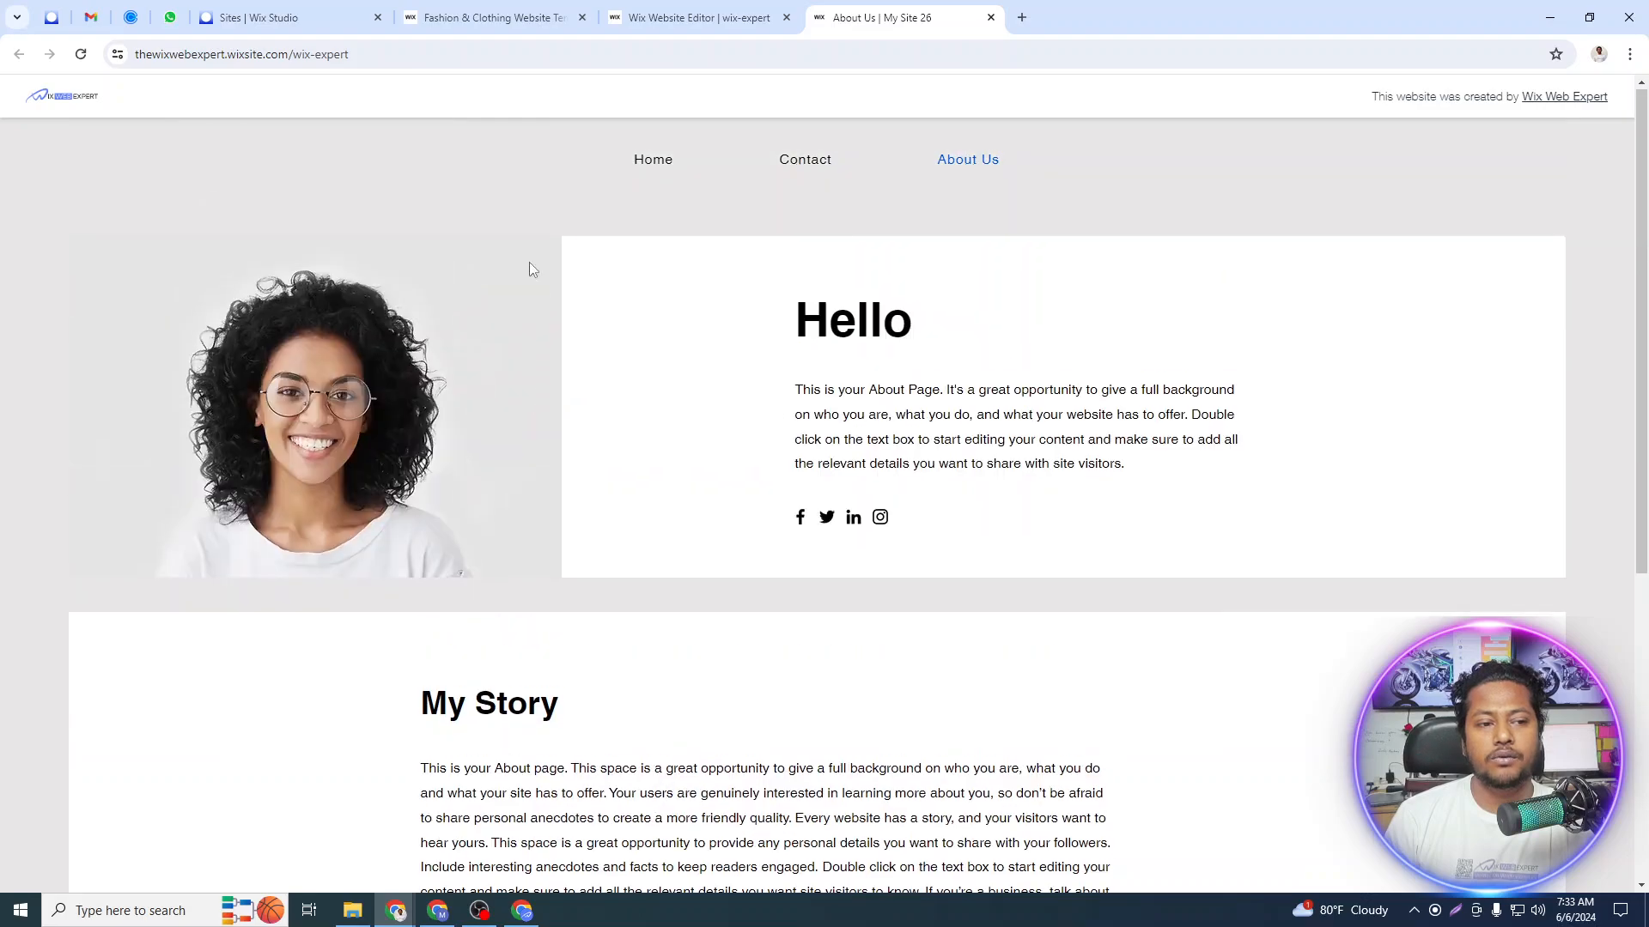
pyautogui.click(387, 56)
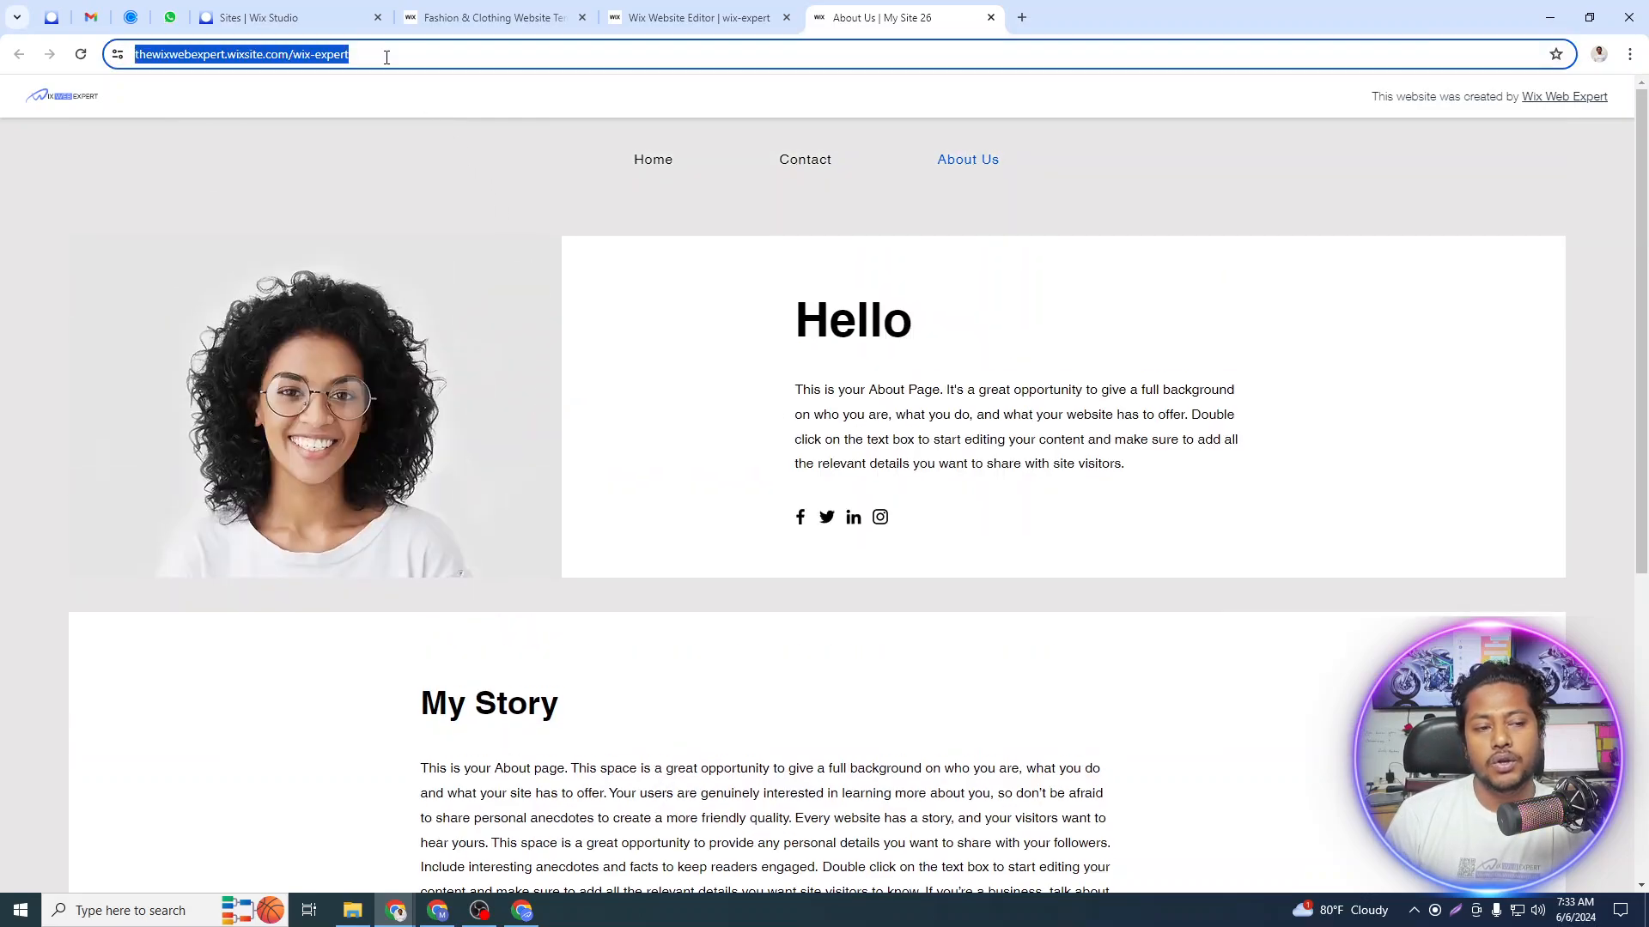
pyautogui.click(1056, 210)
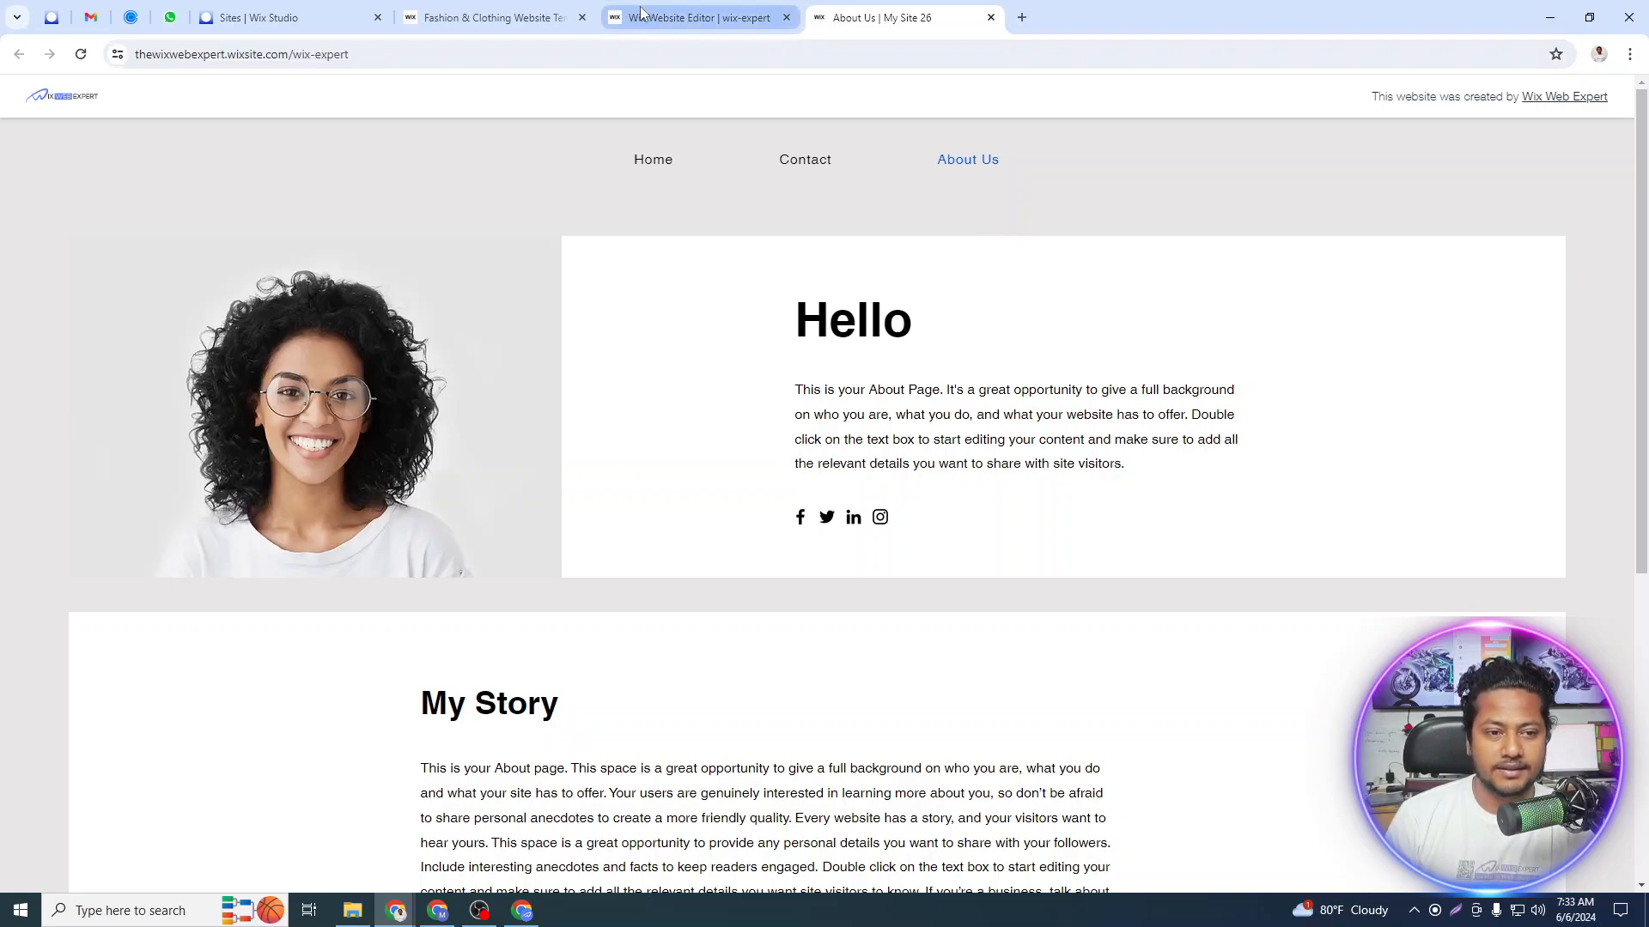
# Return to the website editor, dismiss the publishing confirmation, and close the mobile editing suggestion with the option not to show it again.
pyautogui.click(691, 17)
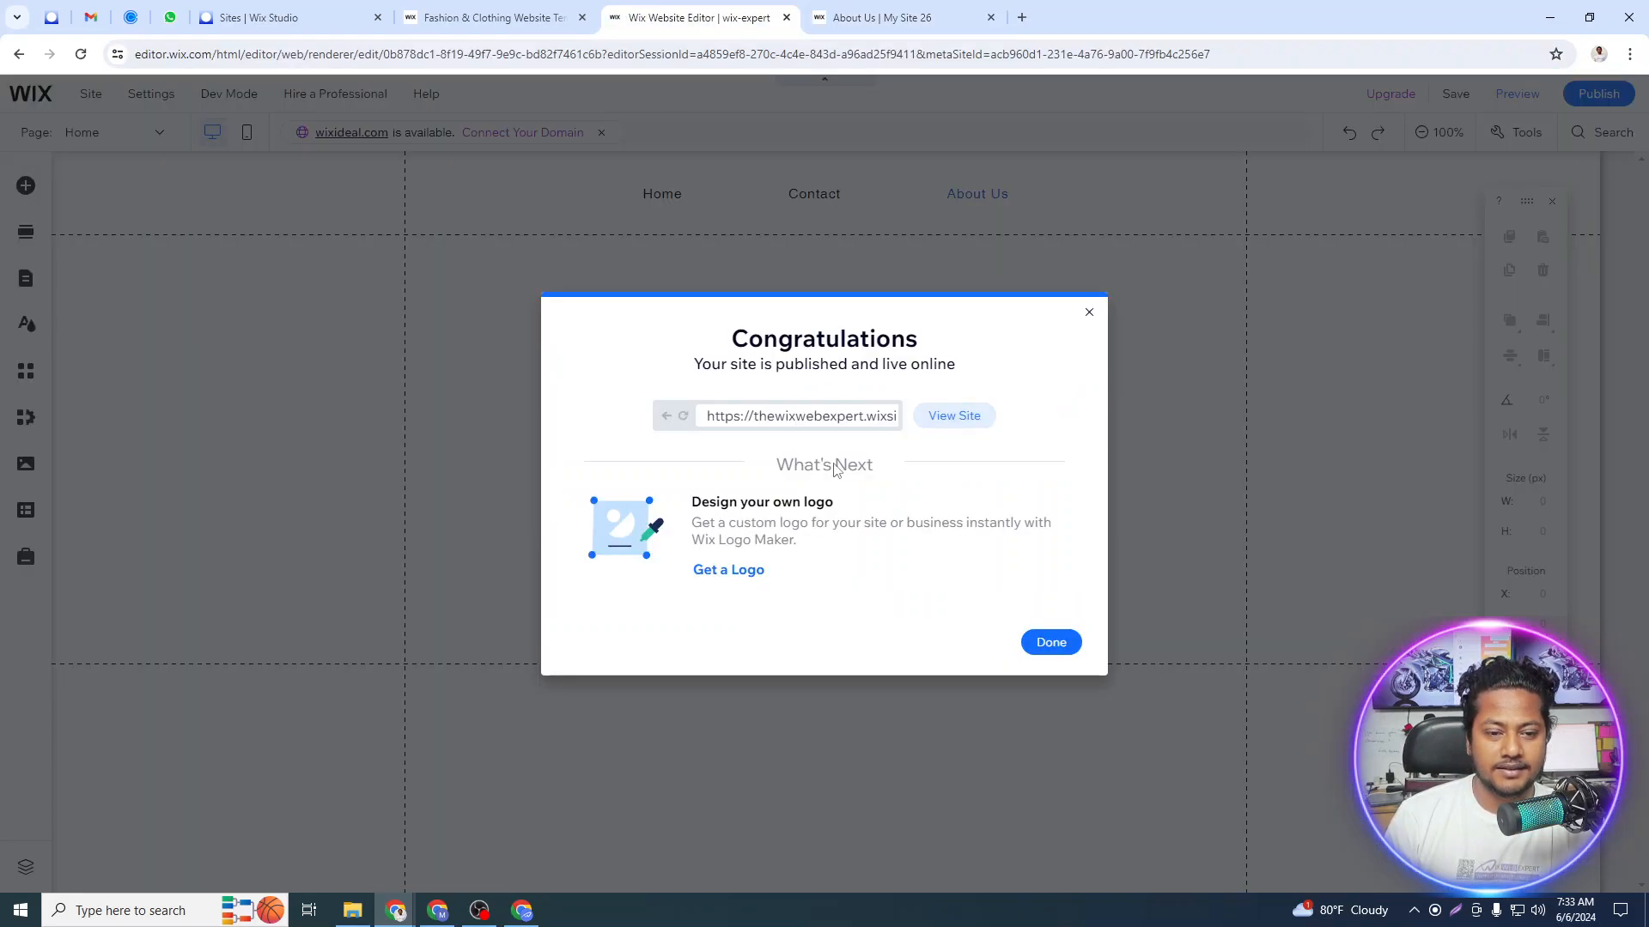
pyautogui.click(1089, 312)
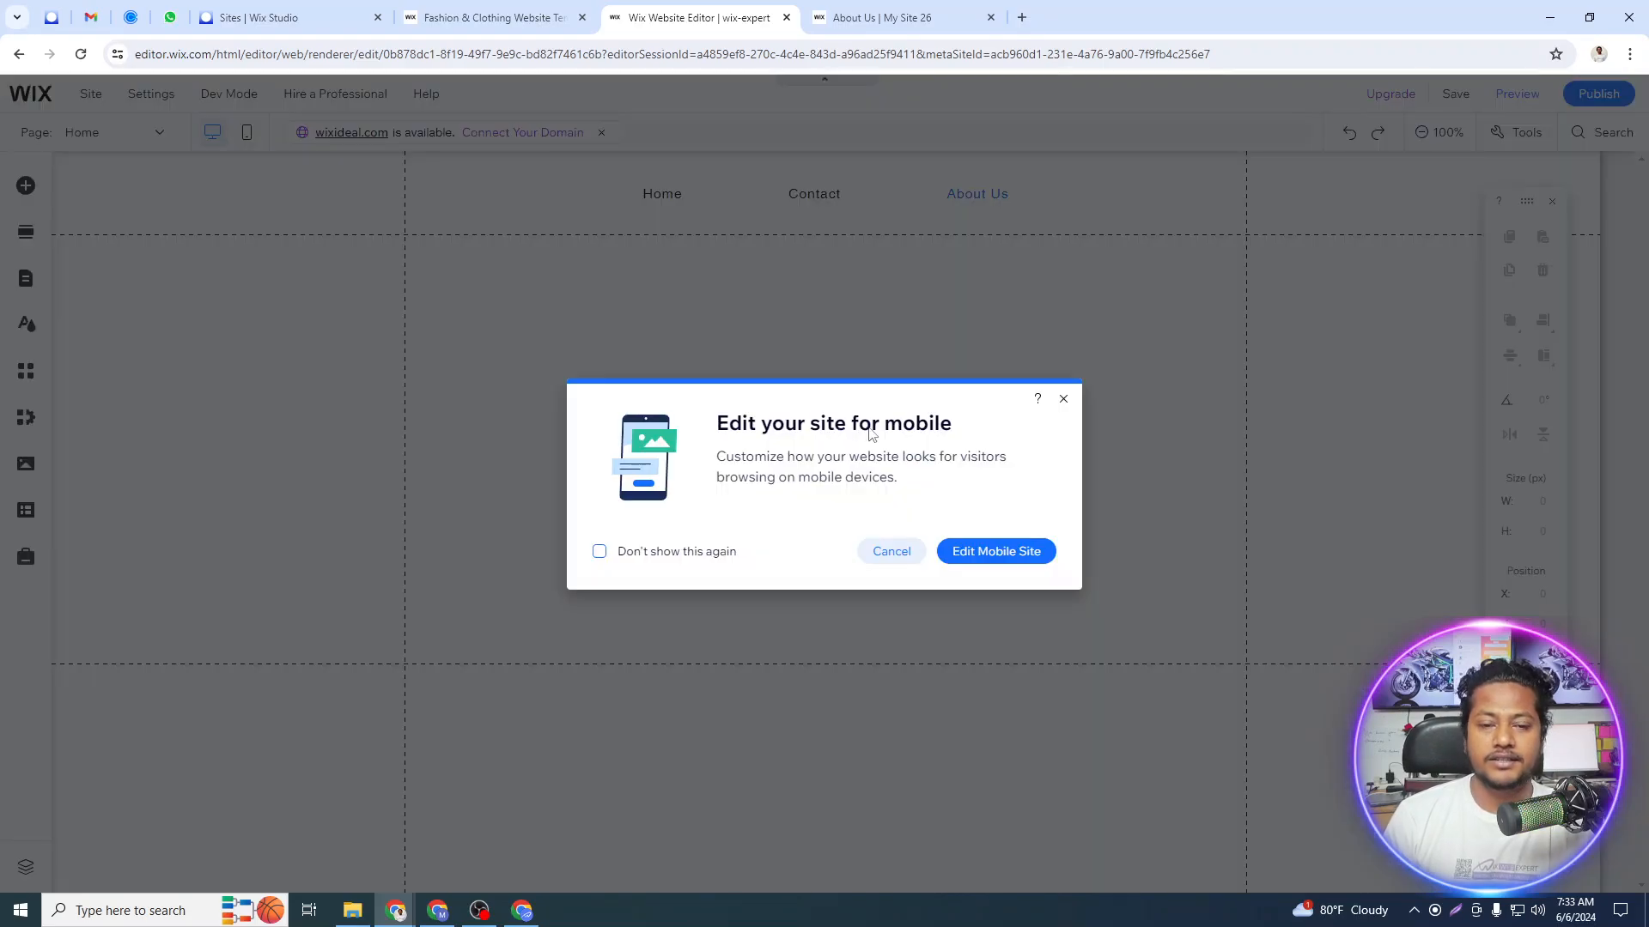
pyautogui.click(645, 554)
pyautogui.click(1064, 401)
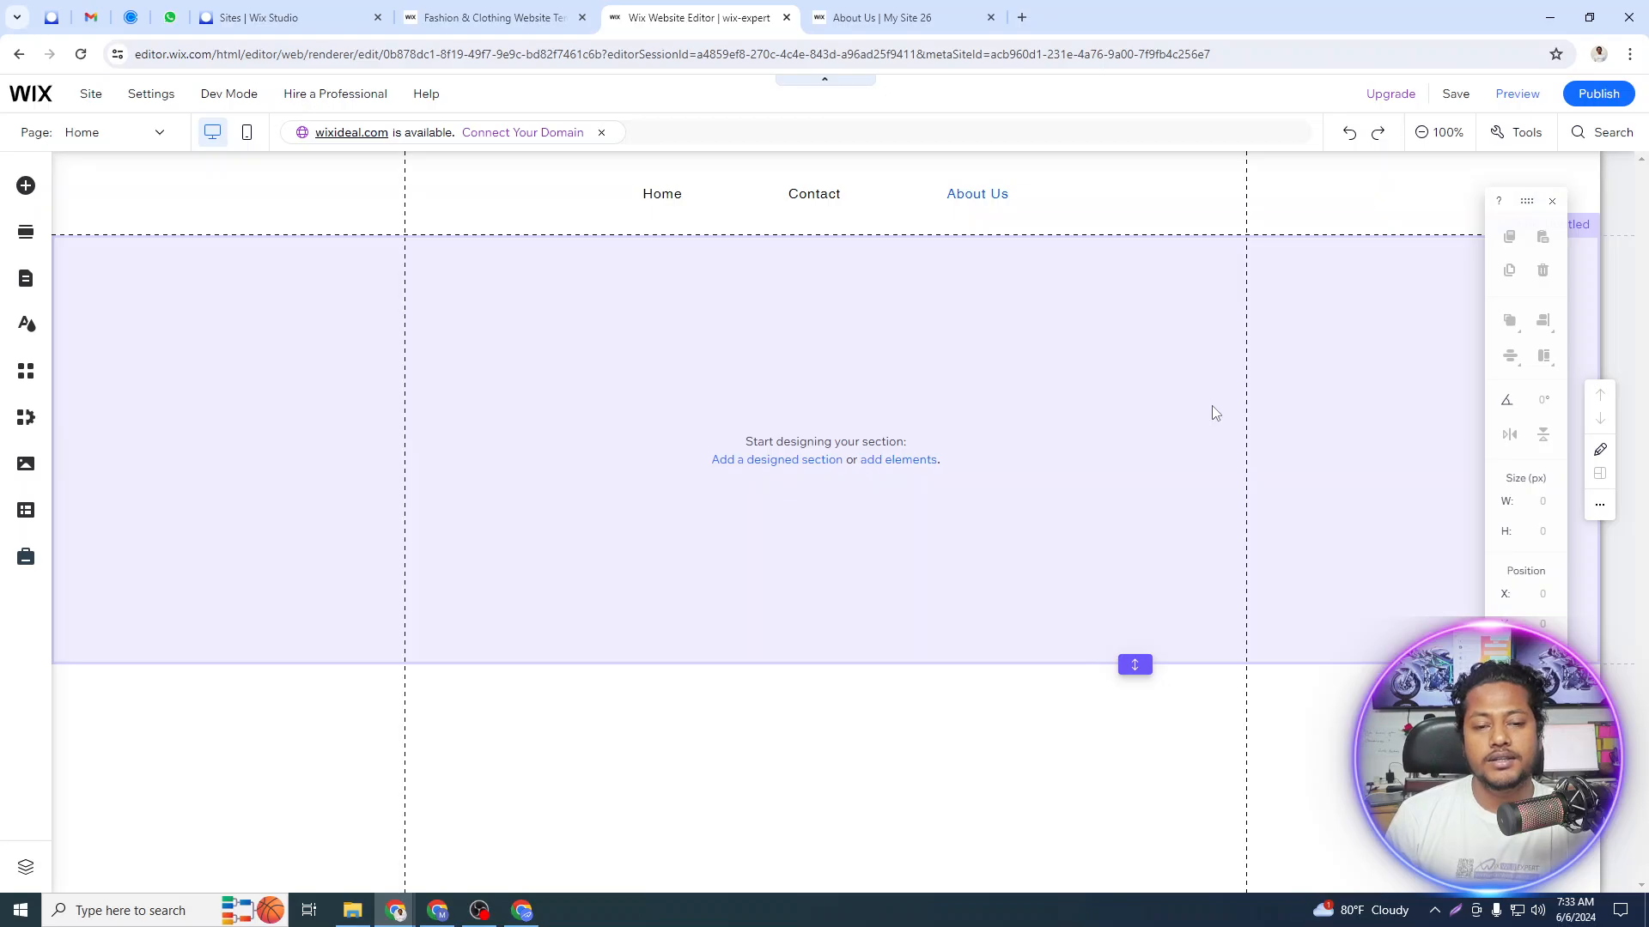